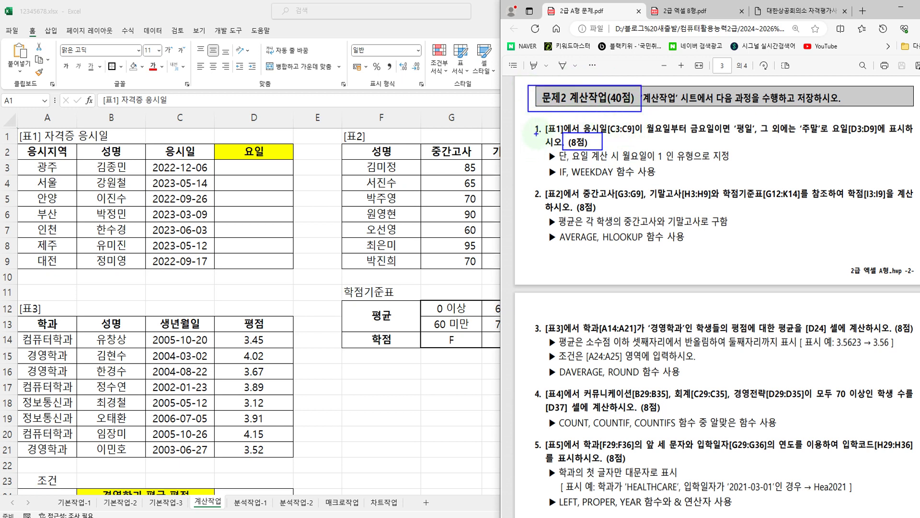
Step: Review task 1 in the exam PDF against [표1], checking the weekday/weekend rule, the Monday-as-1 condition and the required IF and WEEKDAY functions
key(Escape)
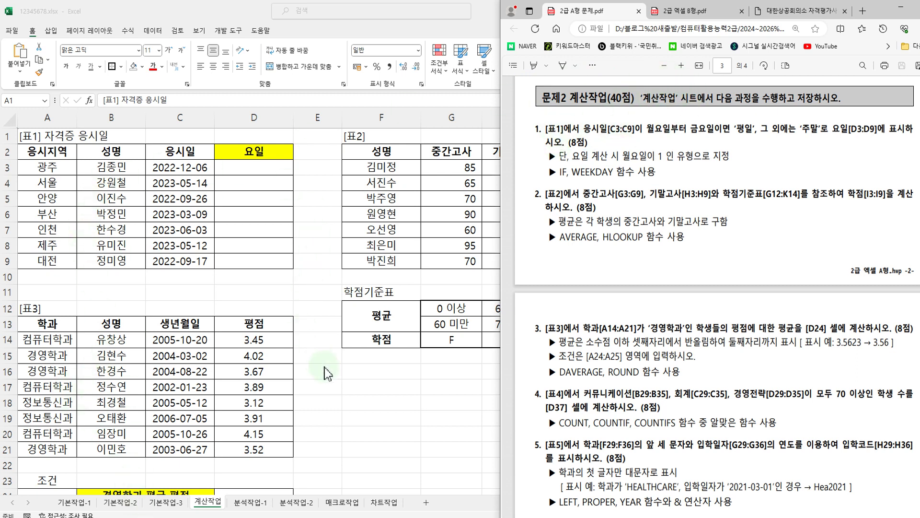
click(210, 505)
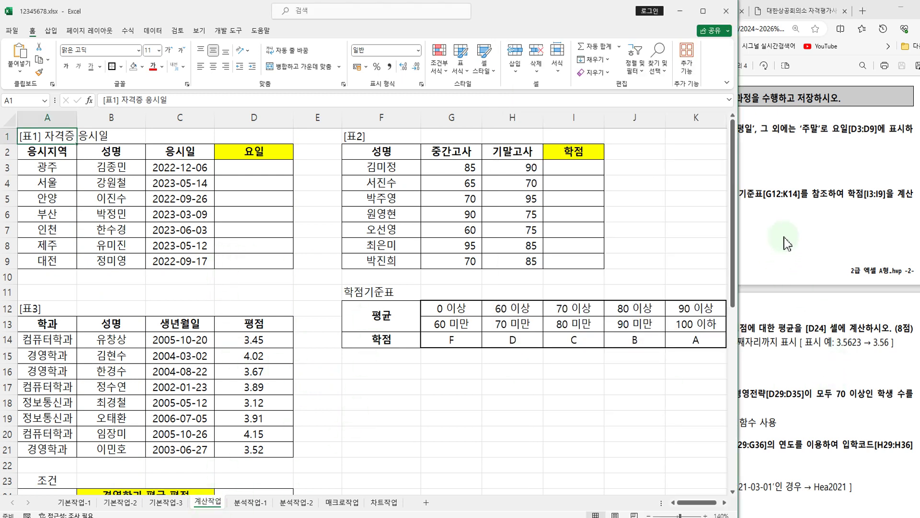
click(790, 218)
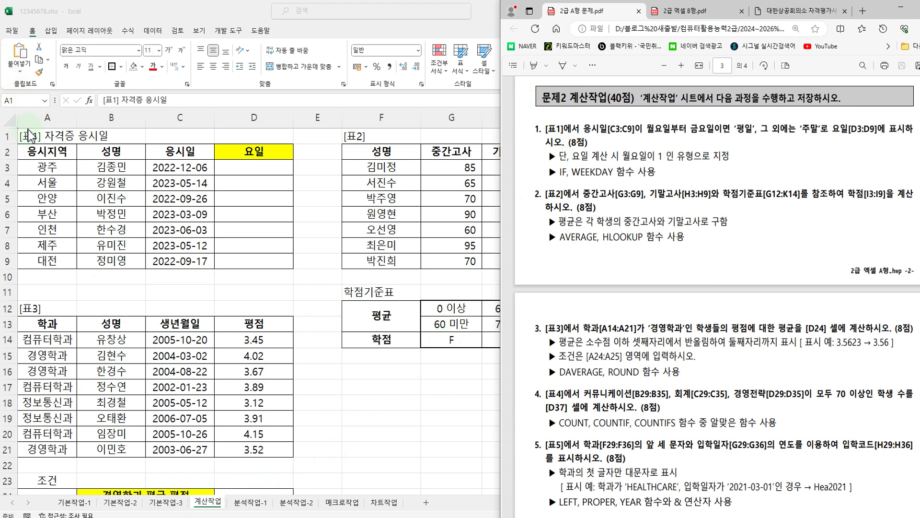
mouse_move(8, 127)
mouse_down()
mouse_move(252, 287)
mouse_move(305, 286)
mouse_up()
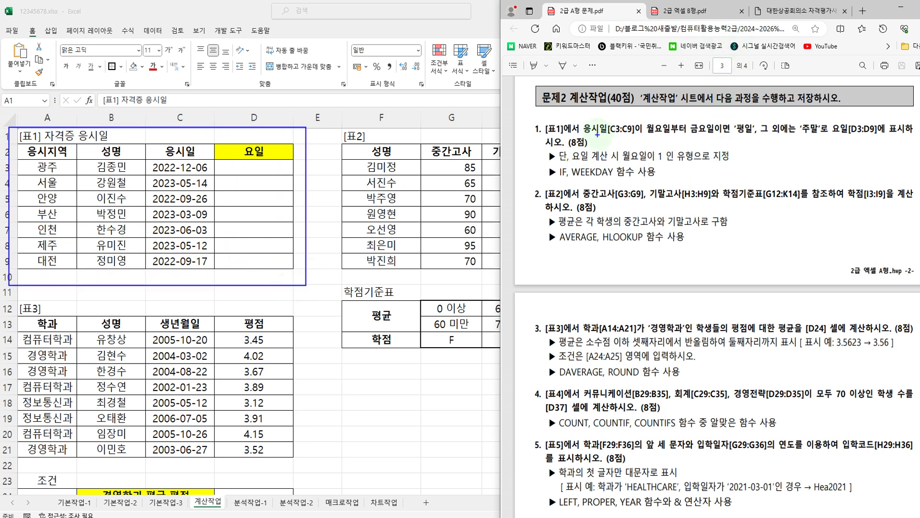
drag(166, 139, 177, 136)
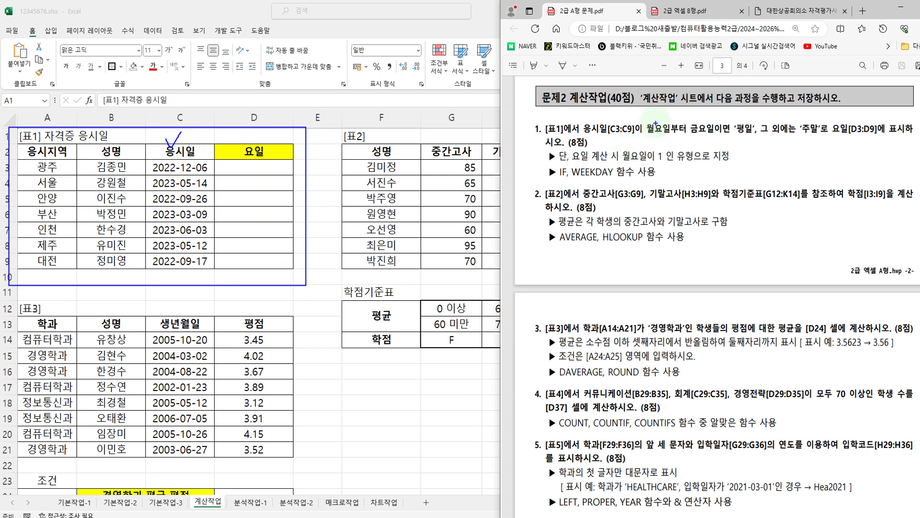
drag(645, 116, 753, 140)
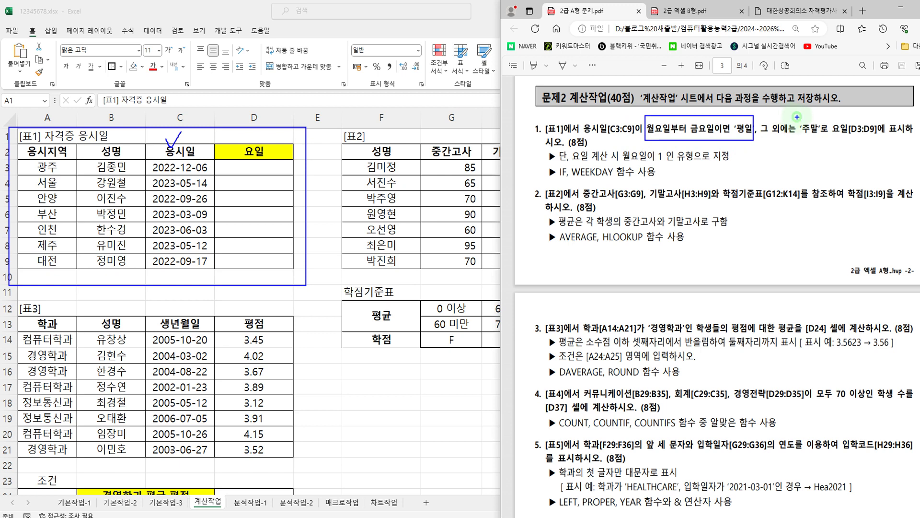
drag(797, 116, 823, 139)
mouse_move(249, 156)
mouse_down()
mouse_move(262, 230)
mouse_move(291, 157)
mouse_up()
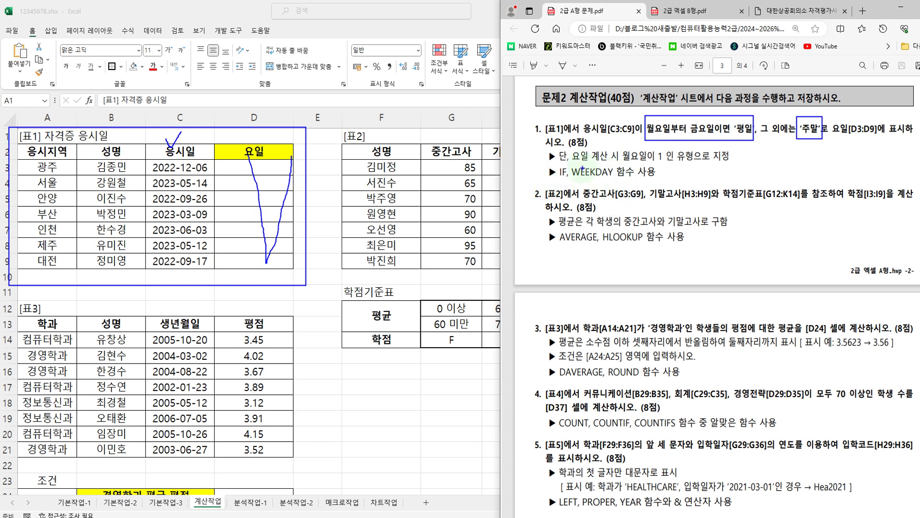
drag(539, 164, 664, 181)
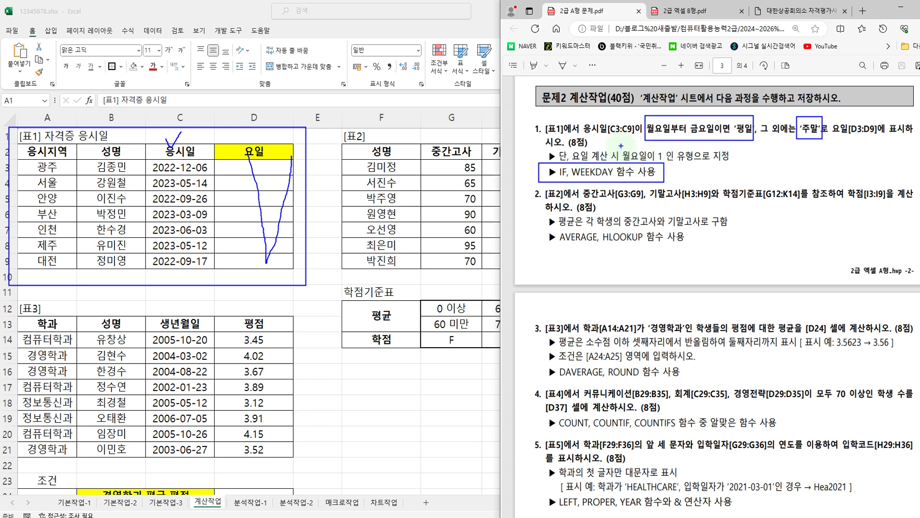
drag(620, 145, 698, 162)
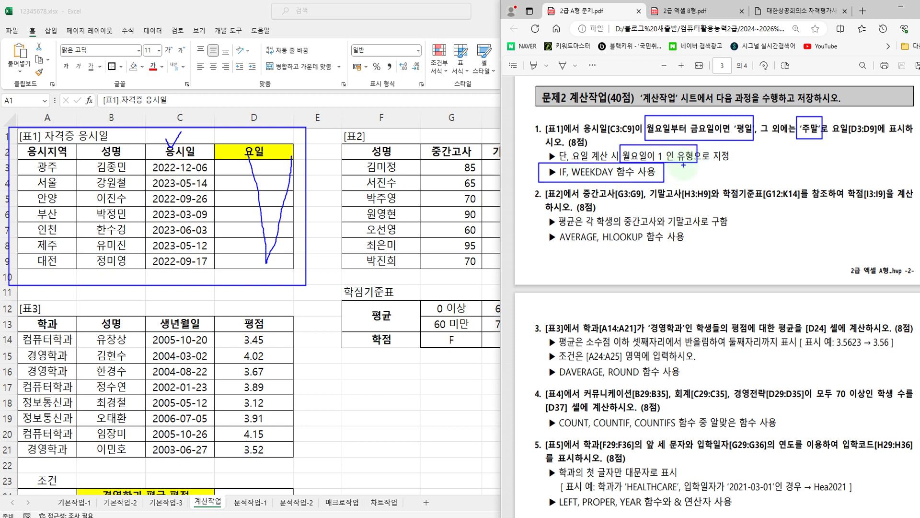
drag(623, 143, 627, 147)
key(Escape)
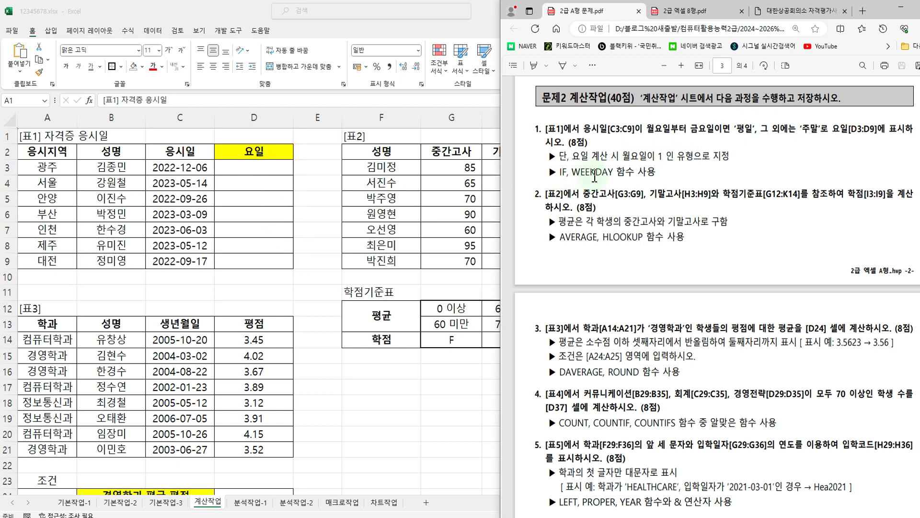
Step: Open cell D3 in the 요일 column for editing and set its text size to 14
click(191, 169)
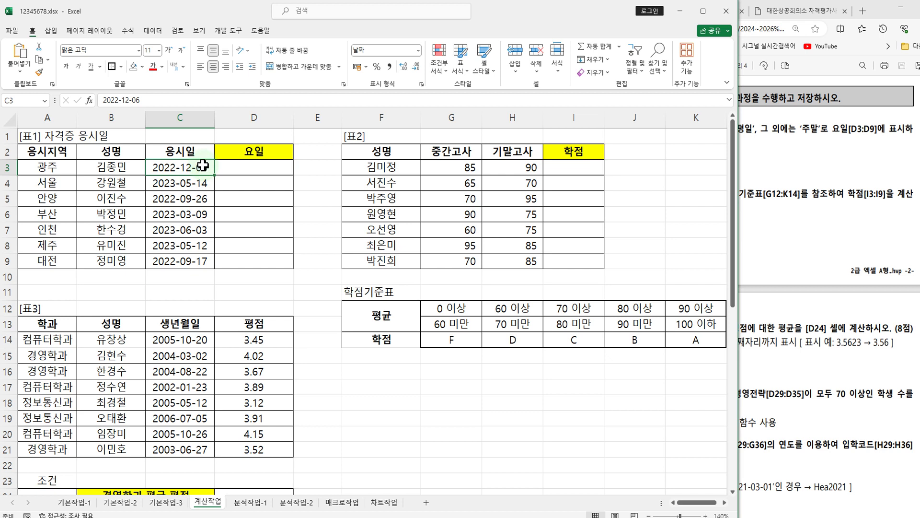
click(241, 172)
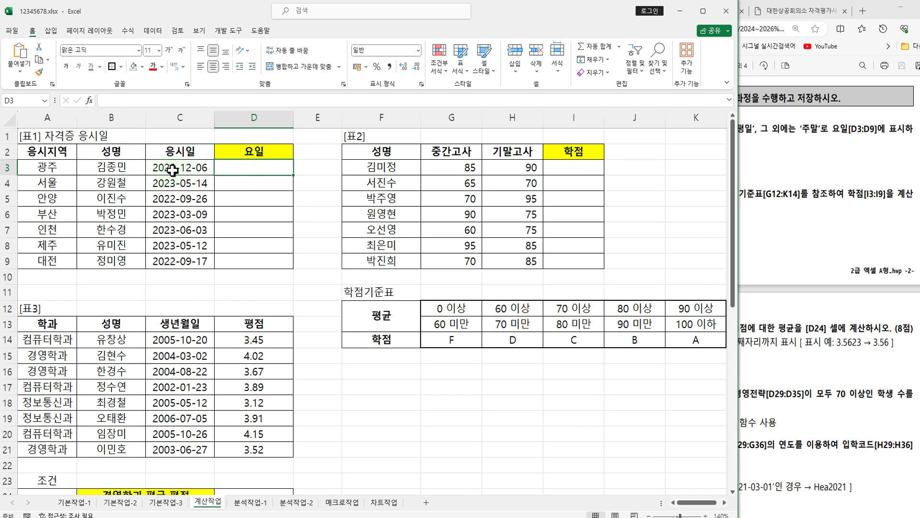
double_click(236, 170)
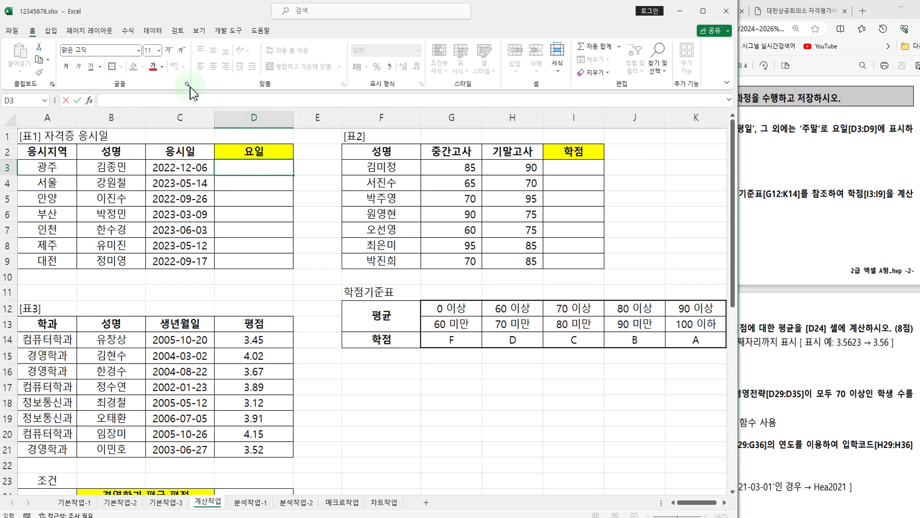
click(158, 50)
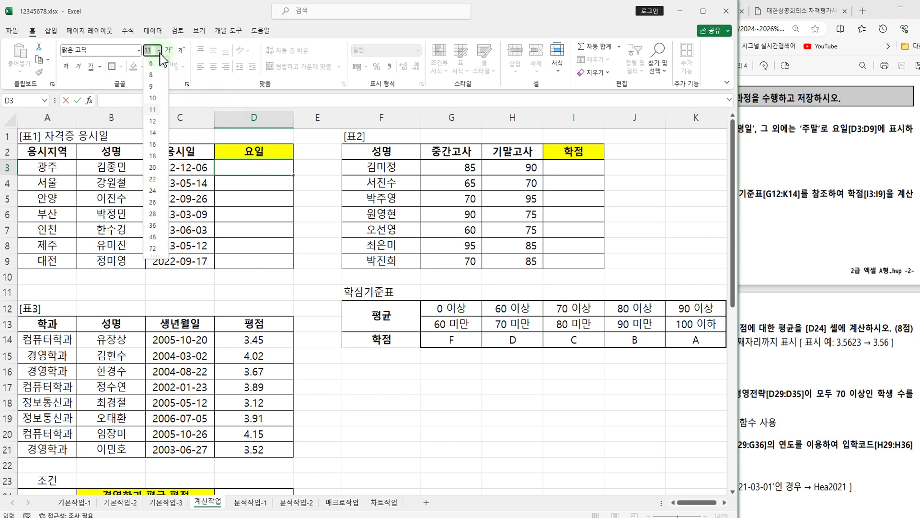
click(153, 136)
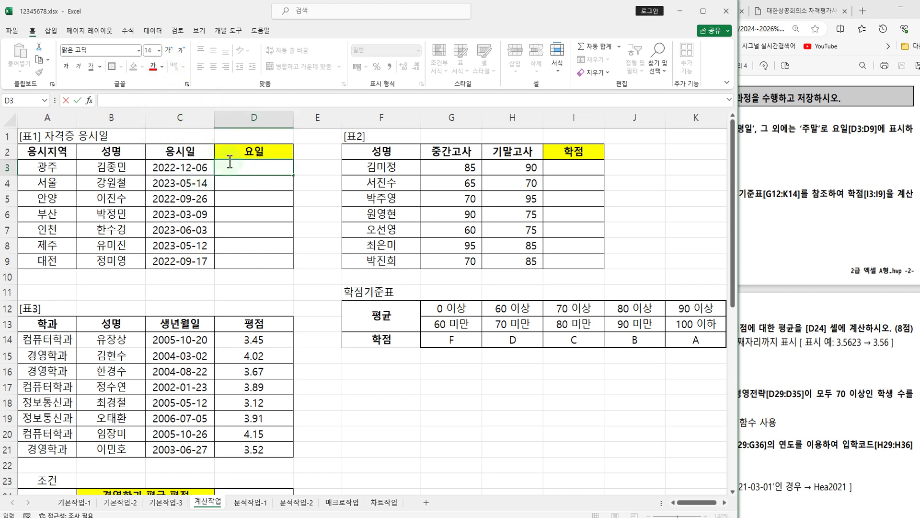
click(230, 162)
Step: Begin a WEEKDAY formula in D3 with the exam date in C3 as its serial number argument
text(=)
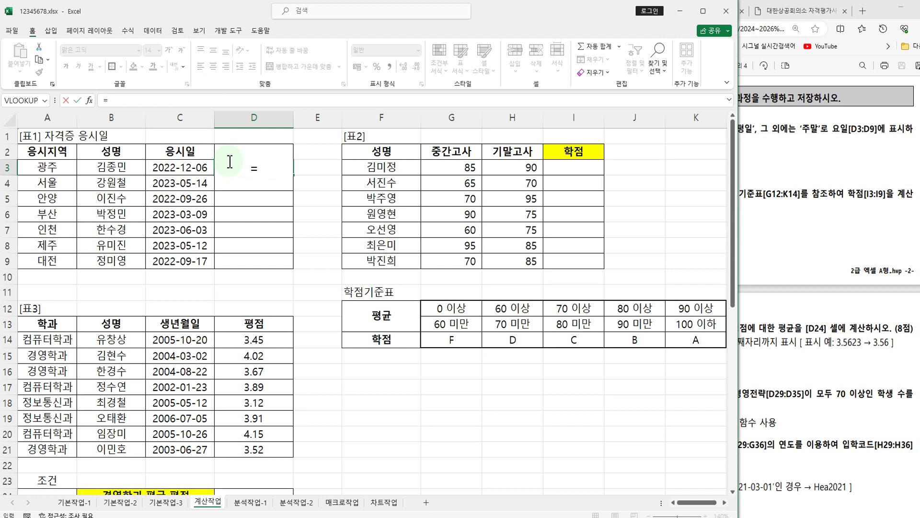
text(W)
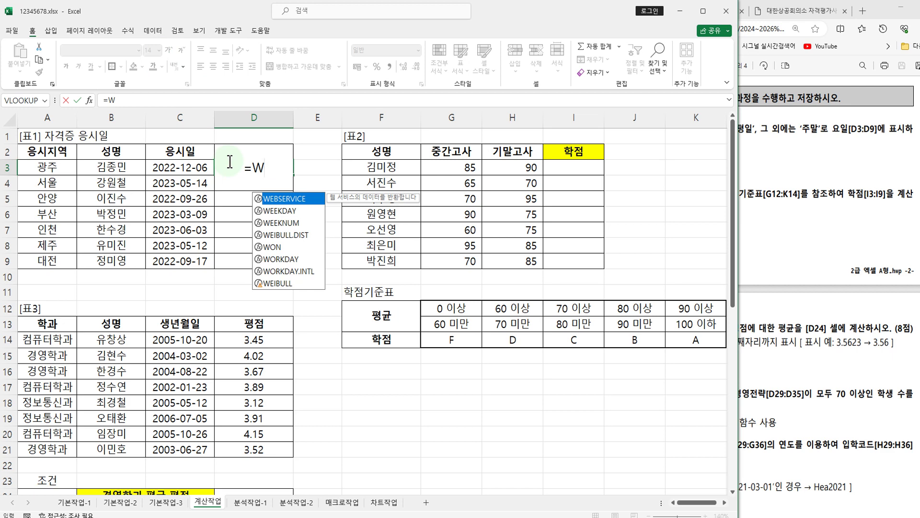
double_click(280, 211)
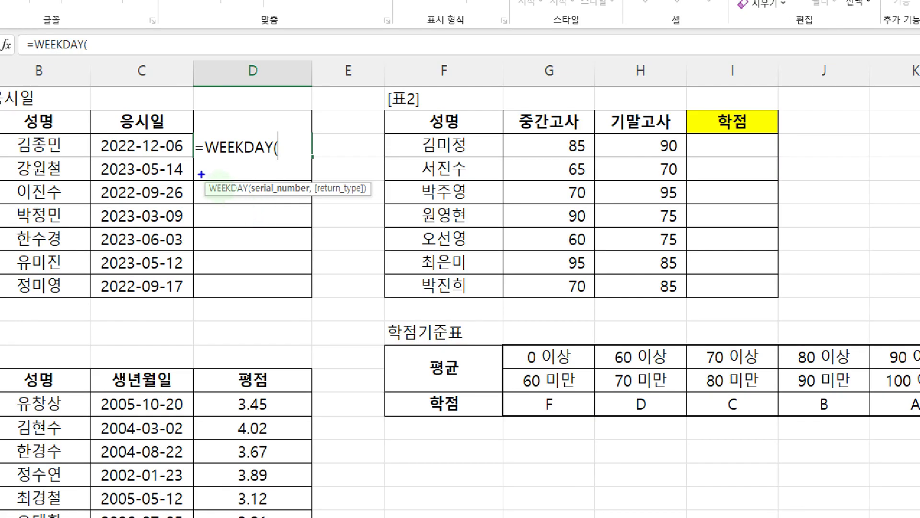
mouse_move(193, 177)
mouse_down()
mouse_move(308, 203)
mouse_move(389, 202)
mouse_up()
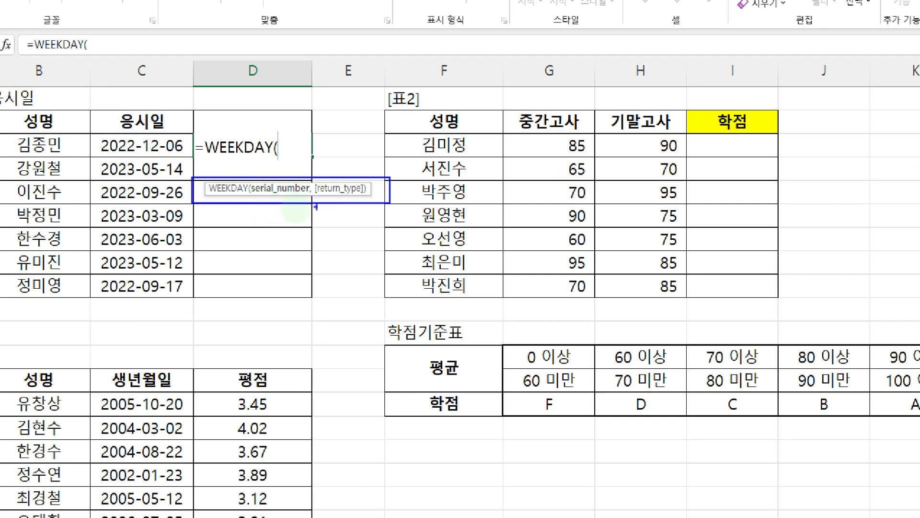
drag(276, 173, 285, 173)
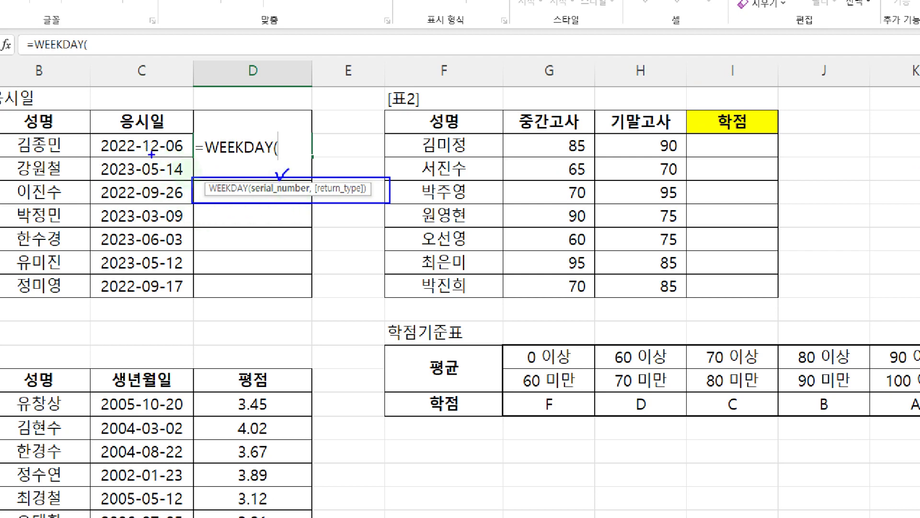
mouse_move(151, 155)
mouse_down()
mouse_move(101, 158)
mouse_move(145, 129)
mouse_move(181, 148)
mouse_move(148, 160)
mouse_up()
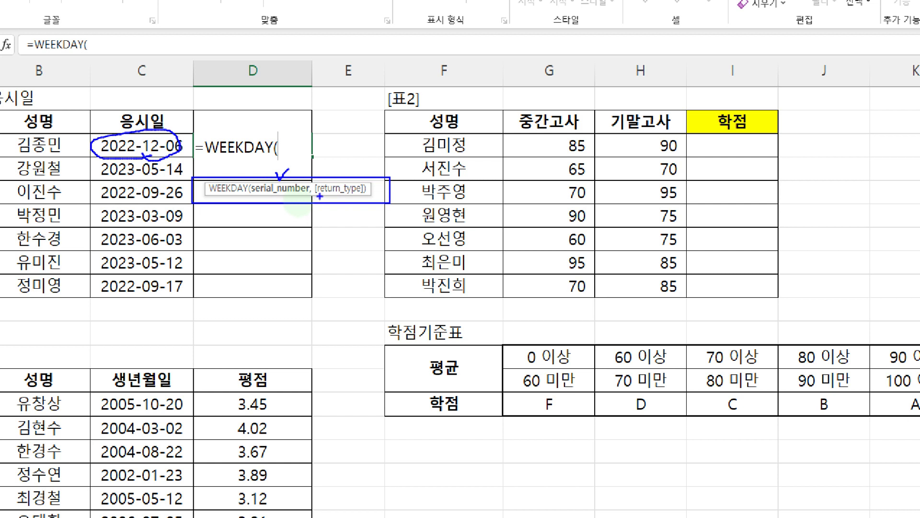
drag(336, 170, 350, 168)
key(Escape)
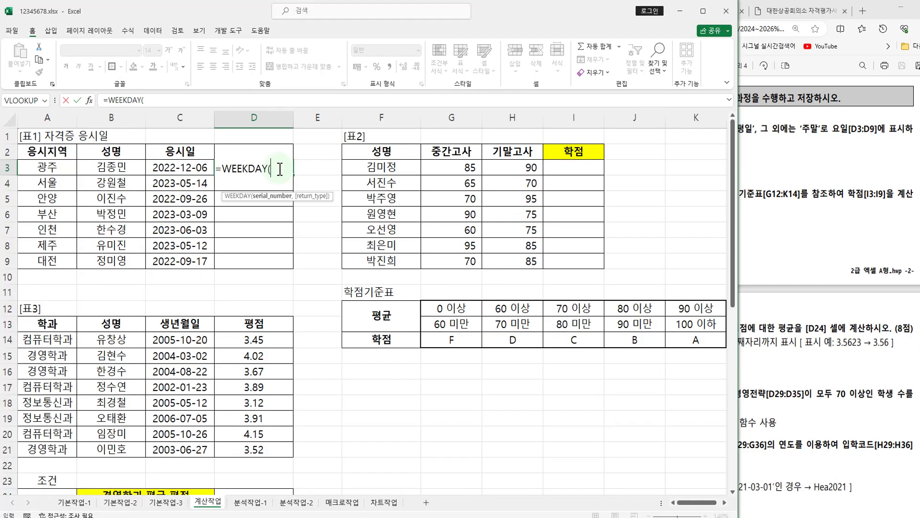
click(189, 168)
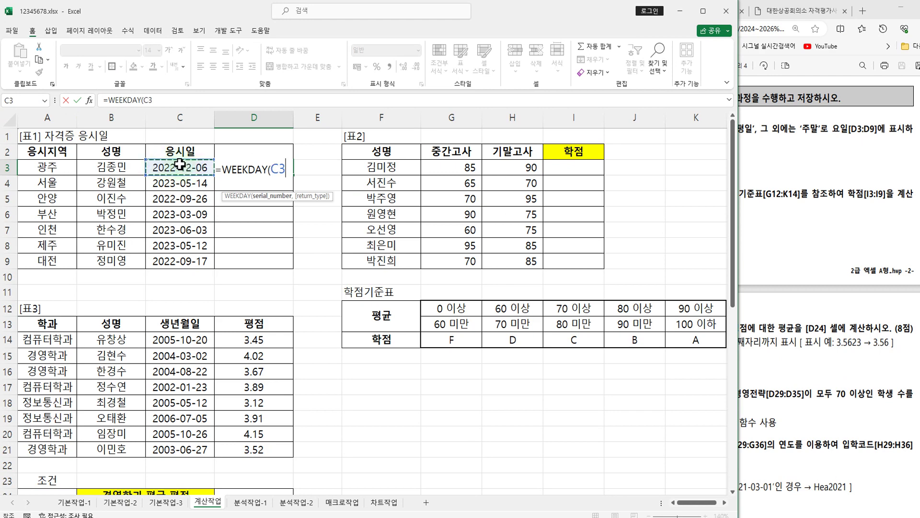
text(,)
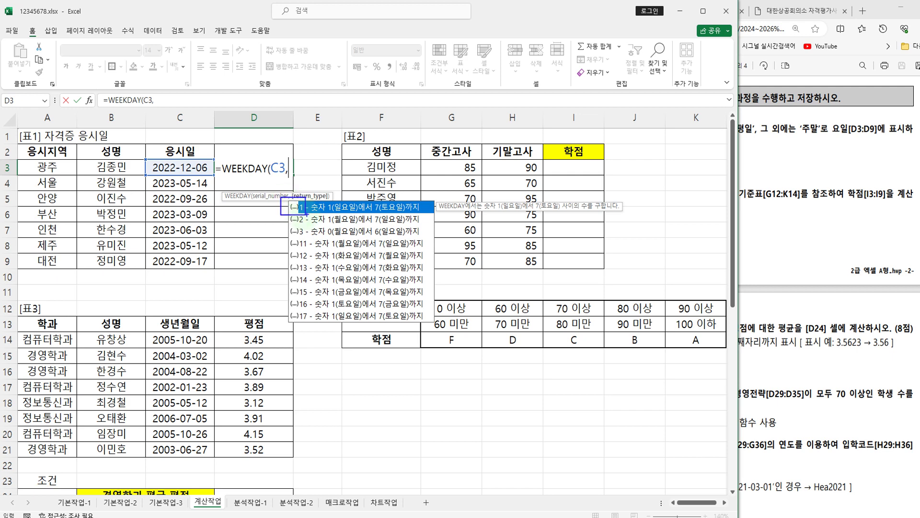
Step: Set the WEEKDAY return type to 2, counting Monday as 1 through Sunday as 7, and complete the formula =WEEKDAY(C3,2) in D3
mouse_move(333, 214)
mouse_down()
mouse_move(333, 193)
mouse_move(352, 194)
mouse_move(357, 207)
mouse_up()
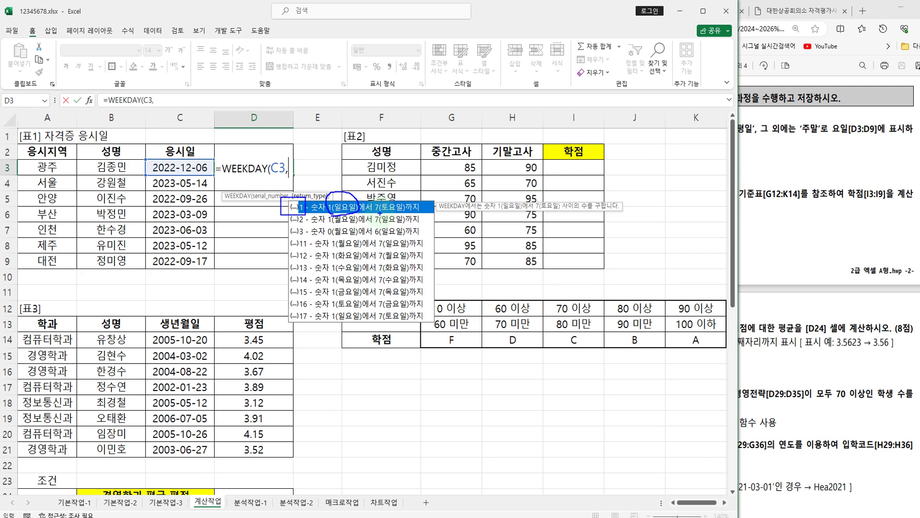
mouse_move(370, 210)
mouse_down()
mouse_move(379, 194)
mouse_move(412, 202)
mouse_move(372, 209)
mouse_up()
mouse_move(280, 215)
mouse_down()
mouse_move(280, 226)
mouse_move(306, 227)
mouse_move(306, 215)
mouse_move(359, 215)
mouse_move(360, 226)
mouse_move(325, 214)
mouse_move(409, 213)
mouse_move(409, 227)
mouse_move(371, 226)
mouse_up()
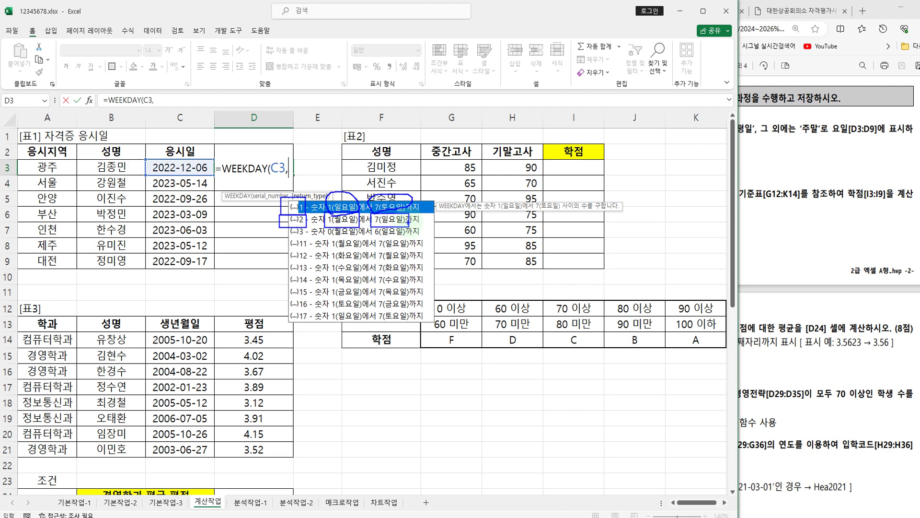
key(Escape)
click(786, 237)
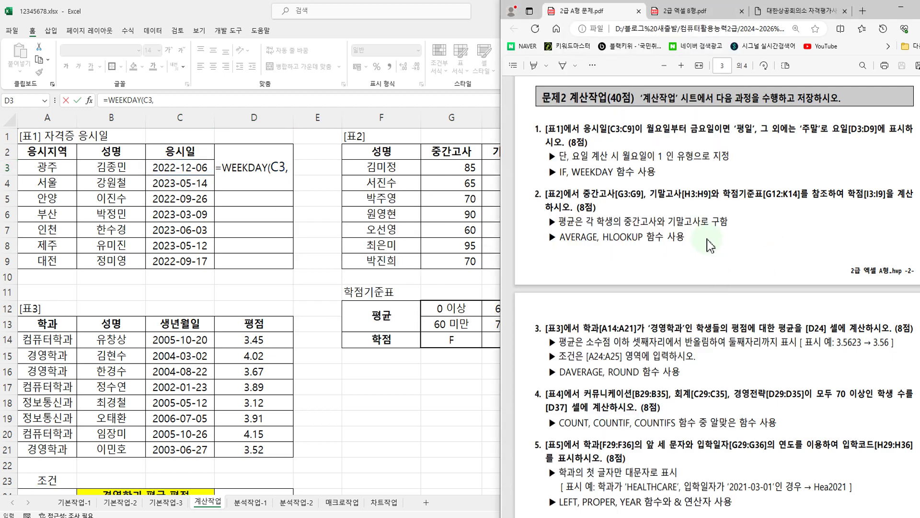
mouse_move(618, 146)
mouse_down()
mouse_move(660, 166)
mouse_move(744, 164)
mouse_up()
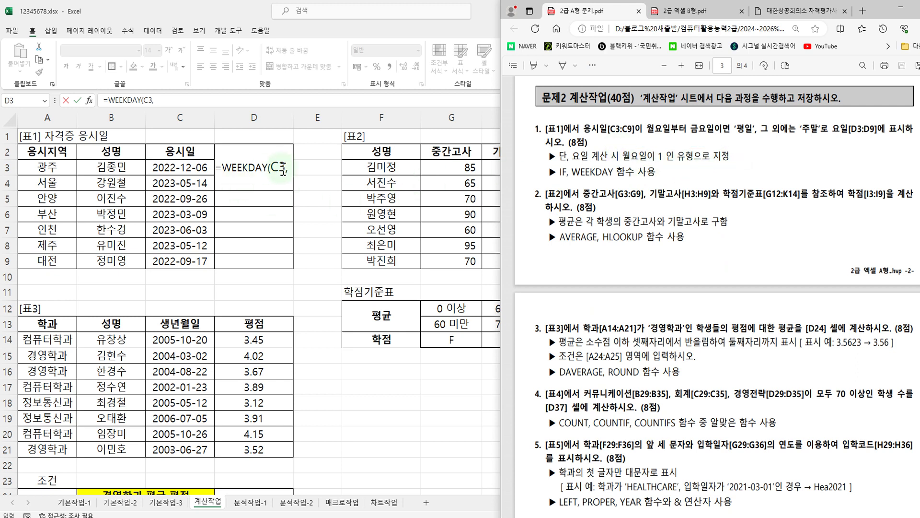
click(291, 169)
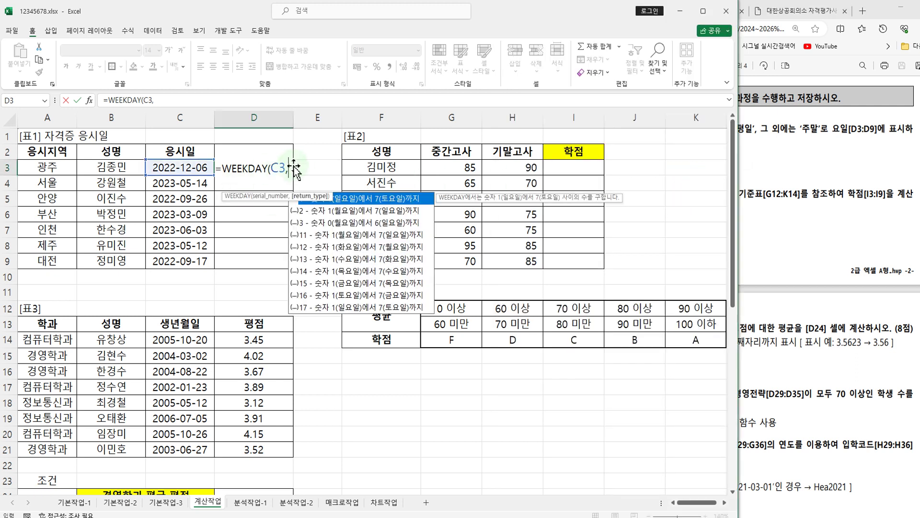
click(301, 213)
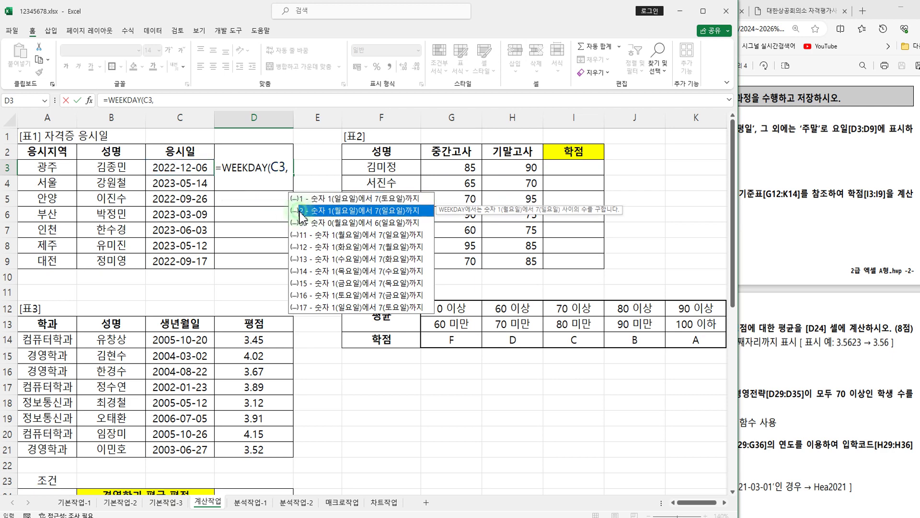
double_click(300, 213)
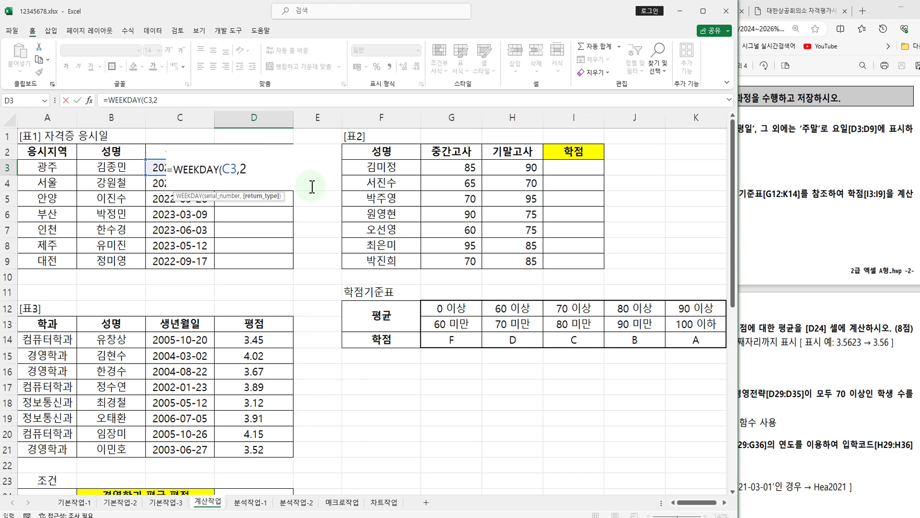
text())
key(Return)
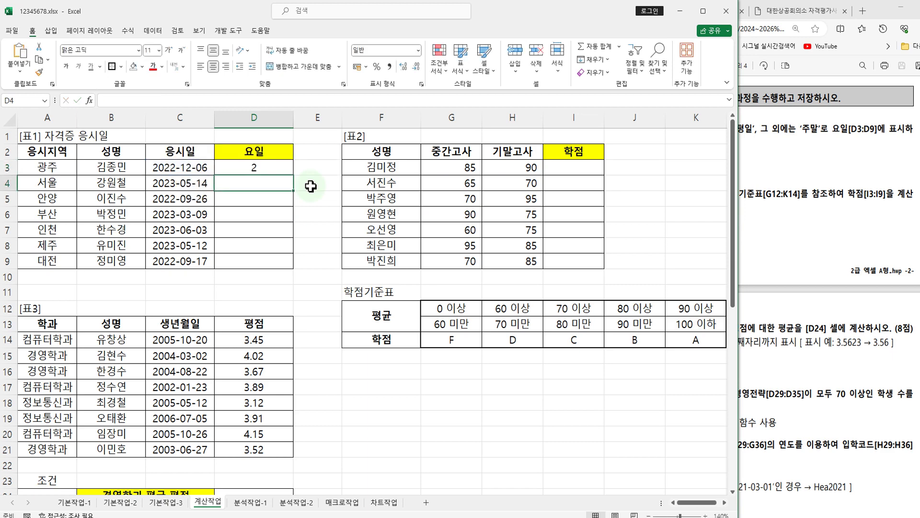
Step: Fill the WEEKDAY formula from D3 down through D9
click(268, 169)
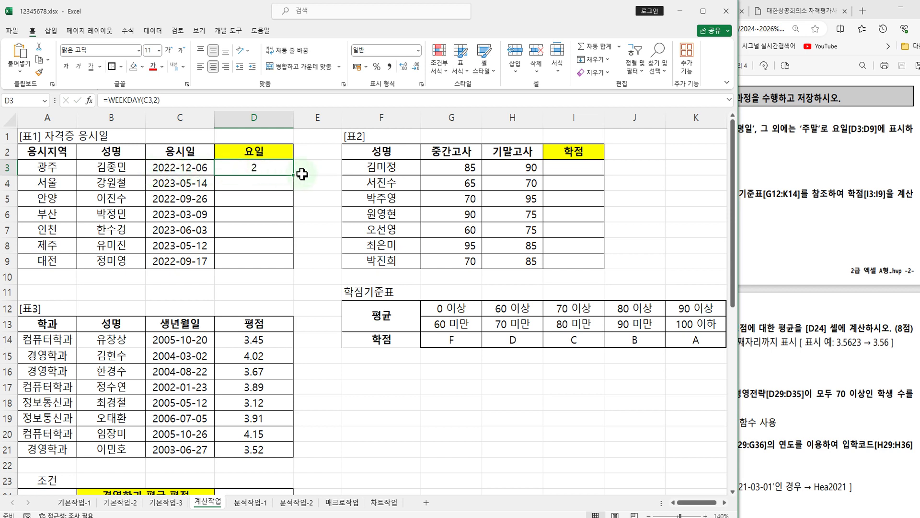
drag(294, 177, 294, 265)
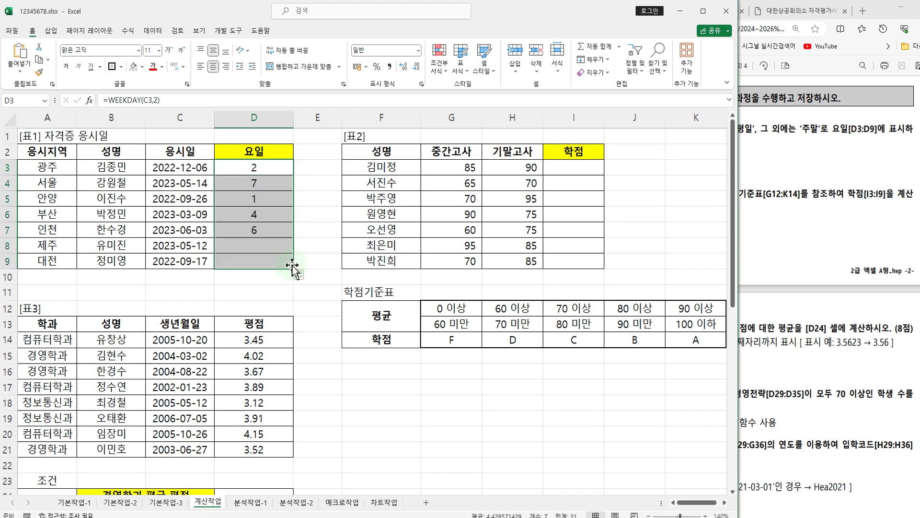
click(310, 211)
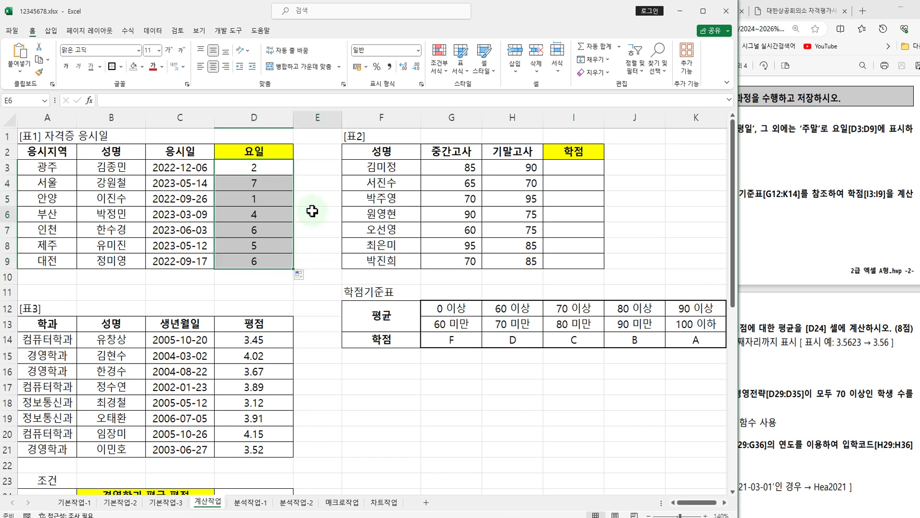
Step: Check the WEEKDAY formulas and their results in D3:D9 against the exam dates
click(250, 197)
click(258, 166)
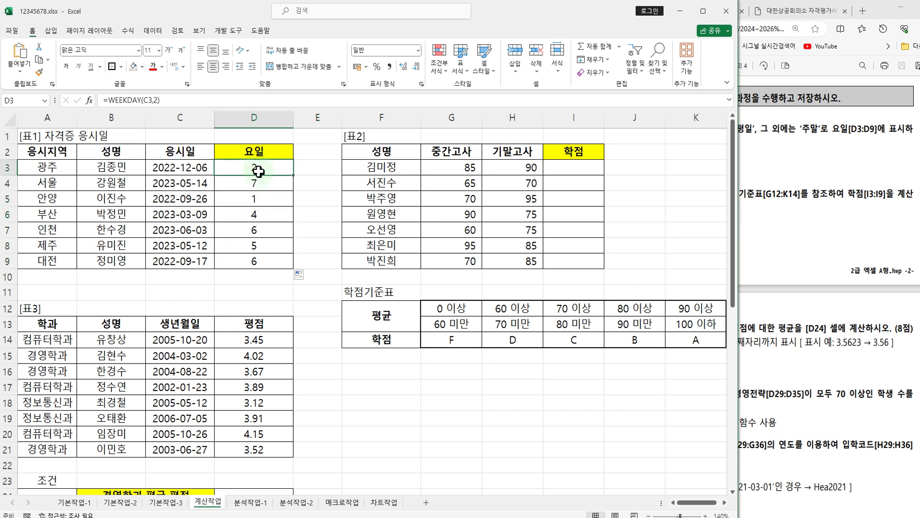
click(254, 215)
click(257, 246)
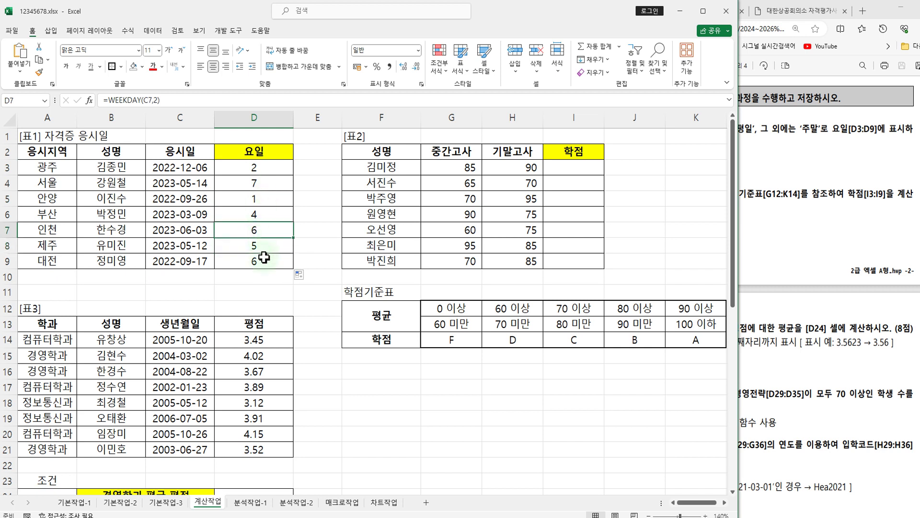
click(263, 232)
click(264, 261)
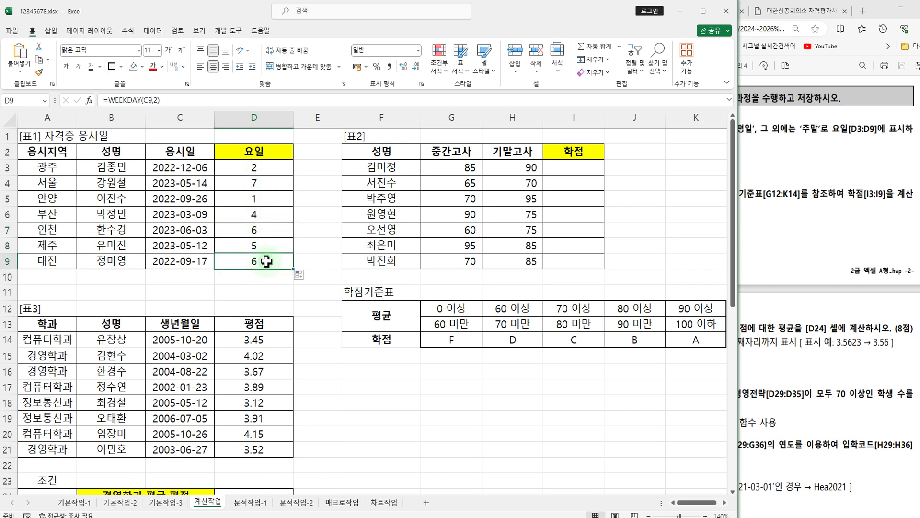
click(262, 184)
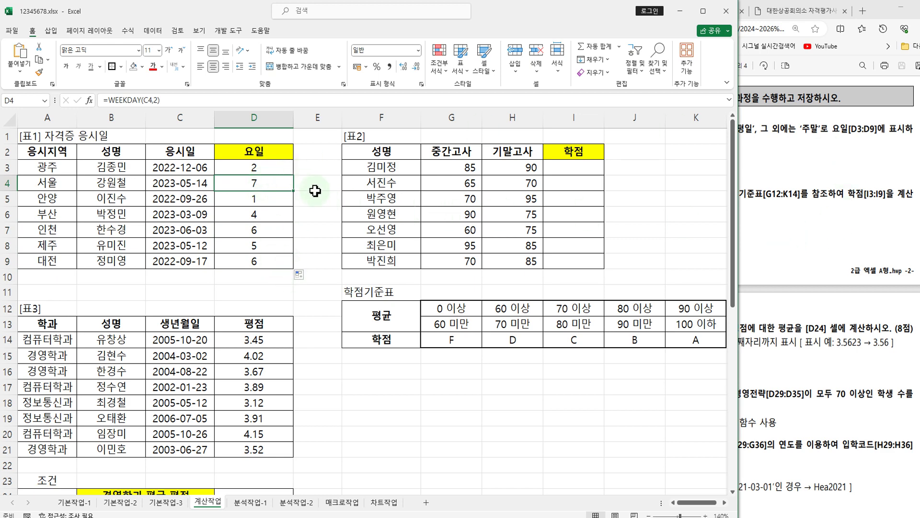
Step: Switch to the exam PDF and review task 1's conditions for '평일' and '주말' and its required functions
click(763, 221)
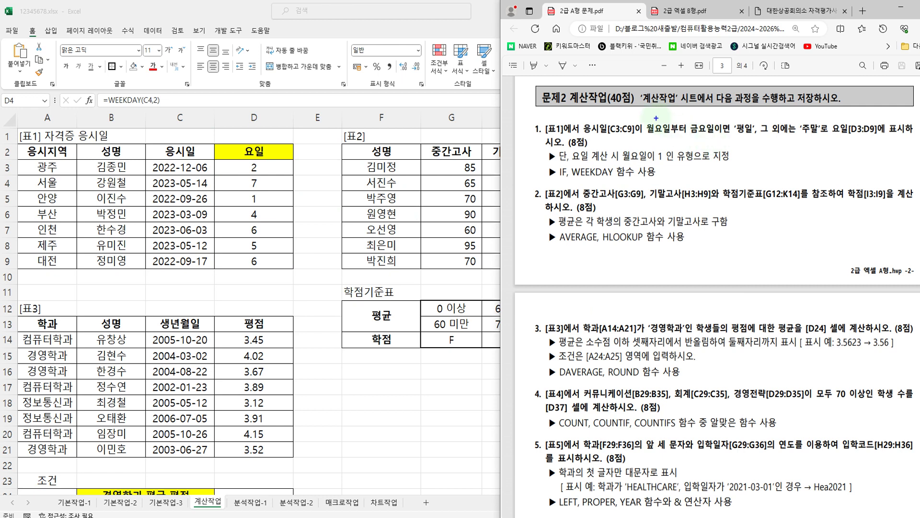
drag(645, 120, 754, 137)
mouse_move(800, 118)
mouse_down()
mouse_move(844, 143)
mouse_move(878, 144)
mouse_move(870, 142)
mouse_up()
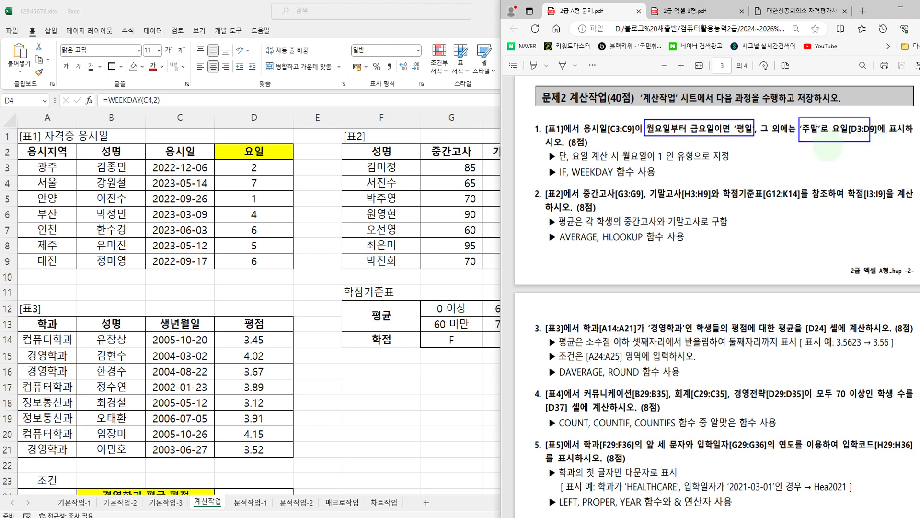
drag(545, 162, 568, 179)
key(Escape)
click(236, 104)
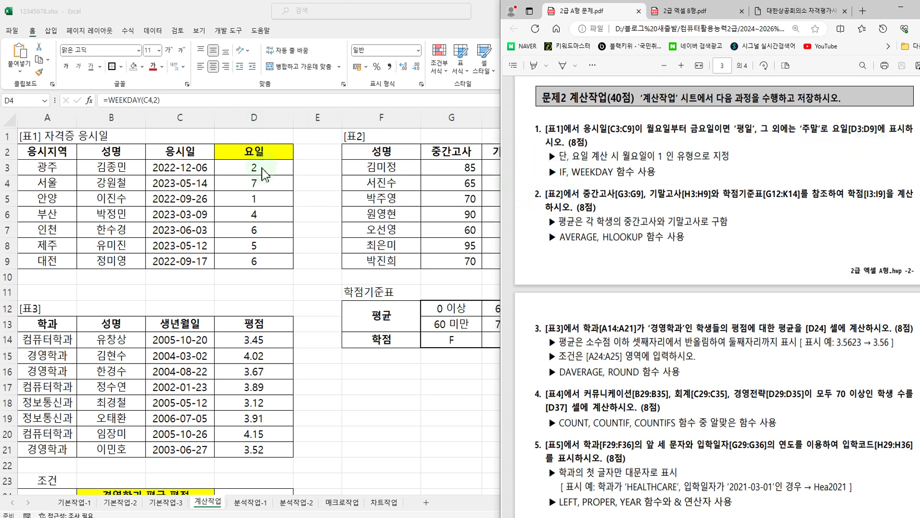
Step: Reopen the WEEKDAY formula in D3 on the worksheet and insert the opening of an IF function before WEEKDAY
click(252, 166)
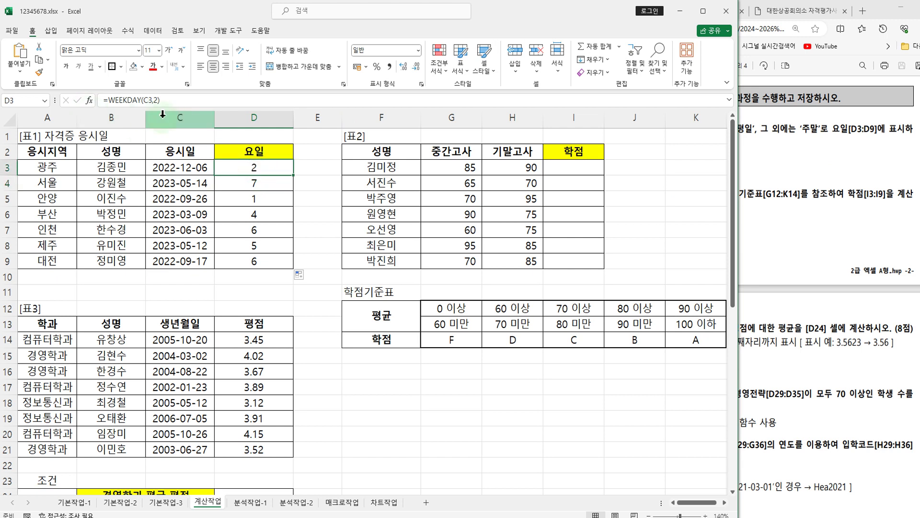
double_click(256, 168)
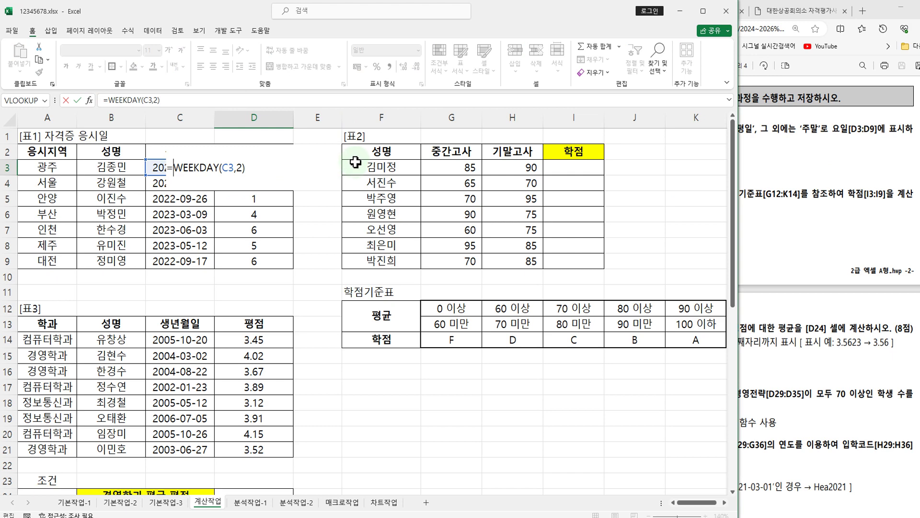
text(IF()
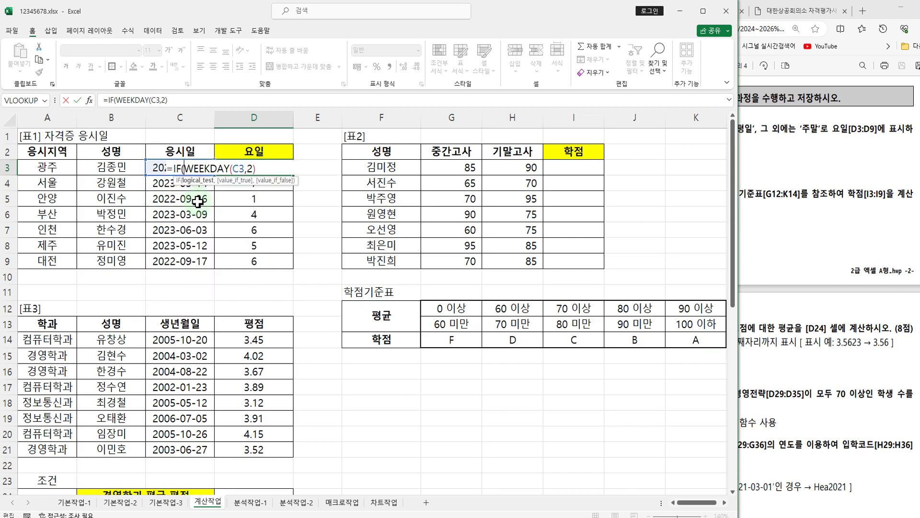
double_click(202, 198)
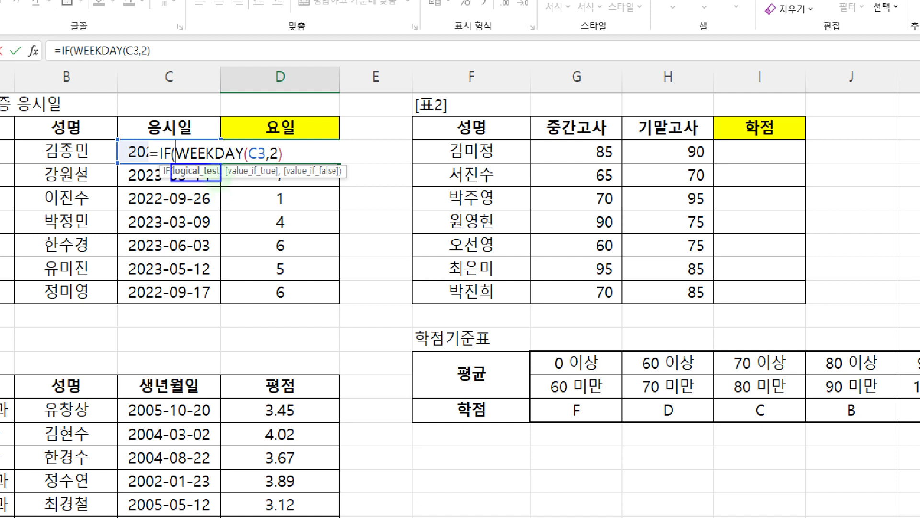
mouse_move(189, 191)
mouse_down()
mouse_move(211, 181)
mouse_move(279, 181)
mouse_up()
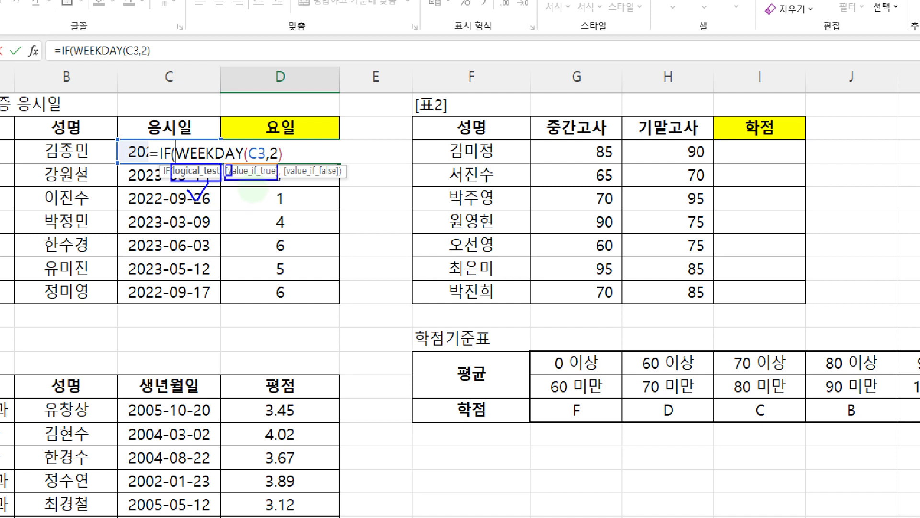
mouse_move(213, 192)
mouse_down()
mouse_move(231, 198)
mouse_move(245, 183)
mouse_move(253, 190)
mouse_up()
drag(285, 163, 342, 182)
drag(202, 207, 312, 182)
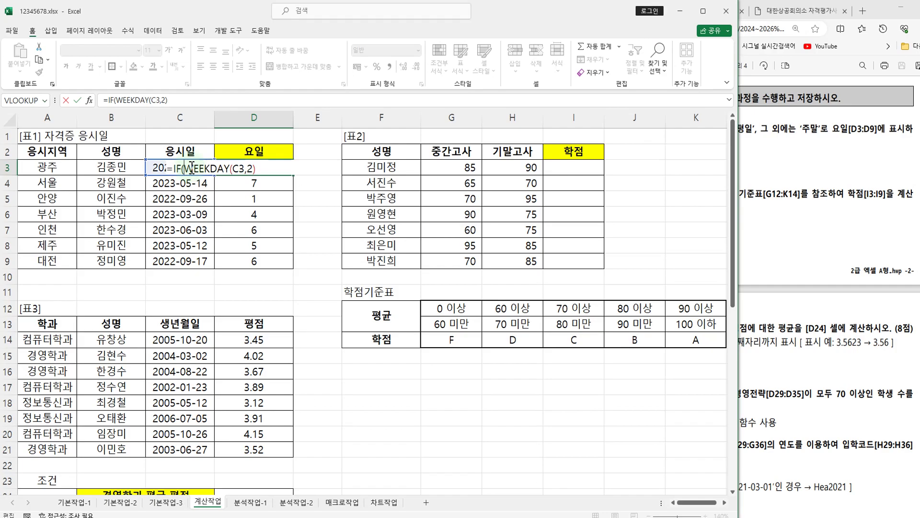
Step: Extend the IF function's logical test in D3 to WEEKDAY(C3,2)<=5
drag(185, 168, 258, 168)
click(260, 169)
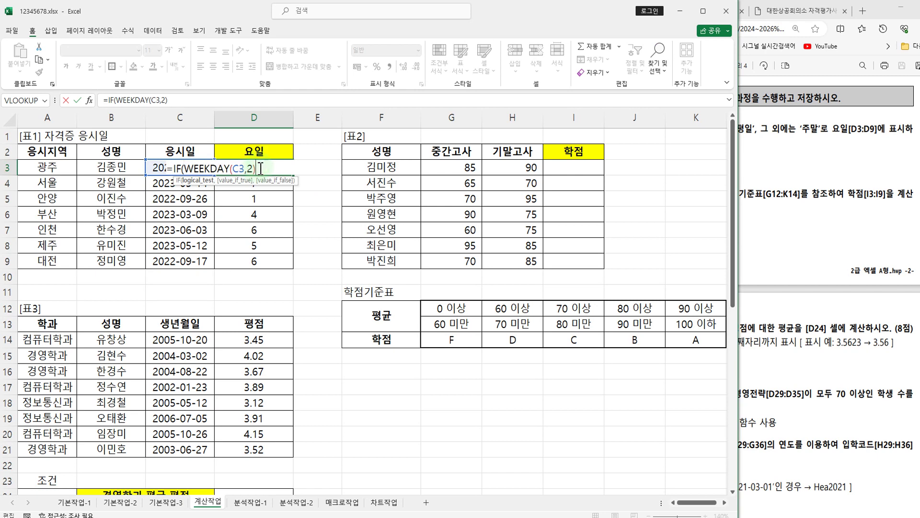
click(780, 163)
click(590, 228)
text(<=5)
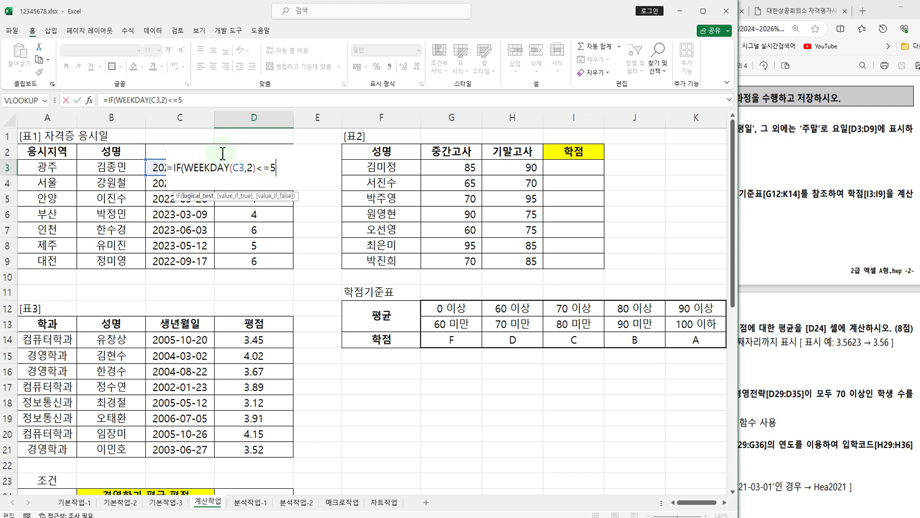
mouse_move(181, 156)
mouse_down()
mouse_move(195, 179)
mouse_move(280, 179)
mouse_up()
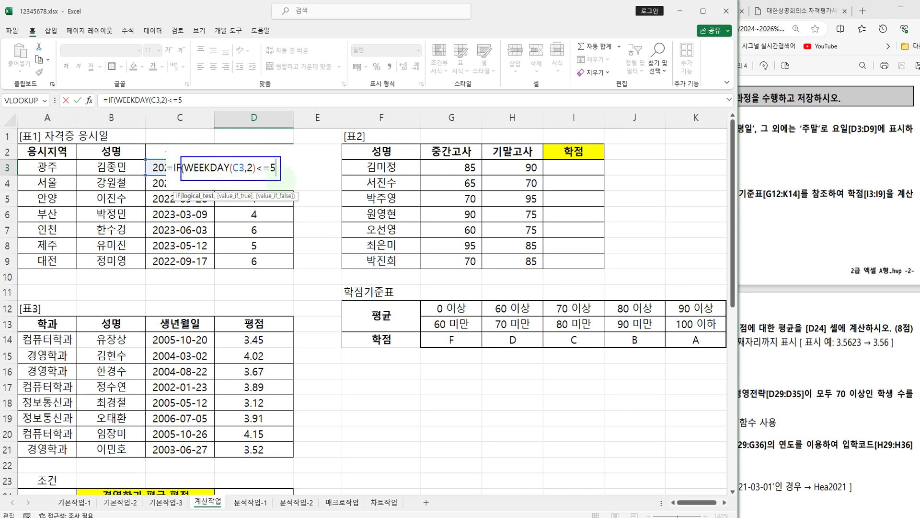
Step: Add "평일" as the true value and "주말" as the false value, completing =IF(WEEKDAY(C3,2)<=5,"평일","주말") in D3
text(,)
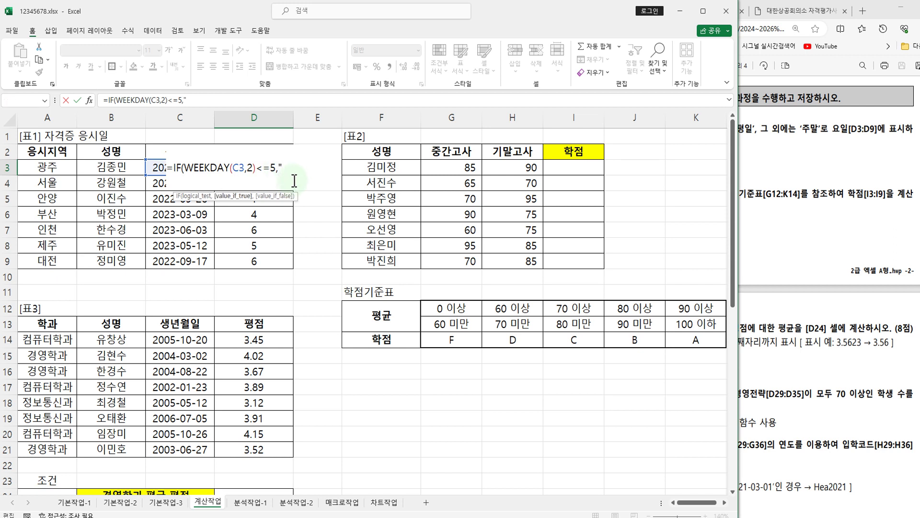
text("평일",)
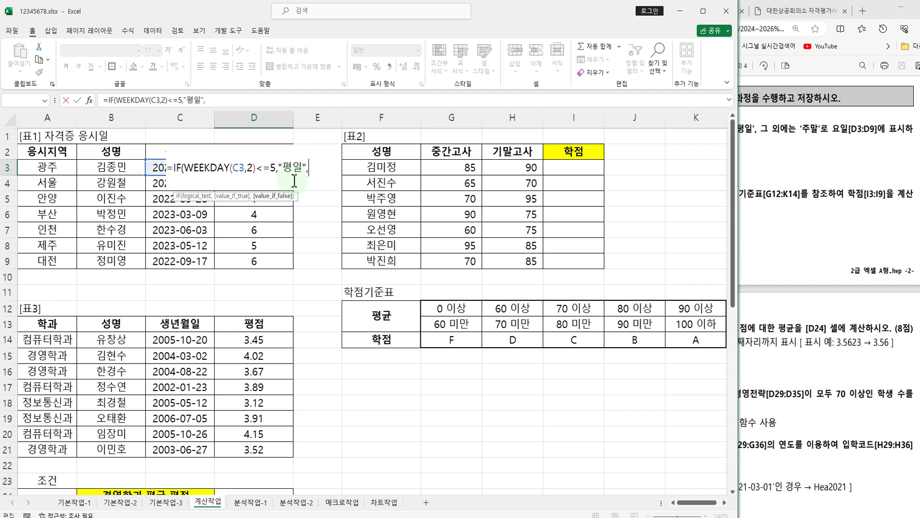
text("주말"))
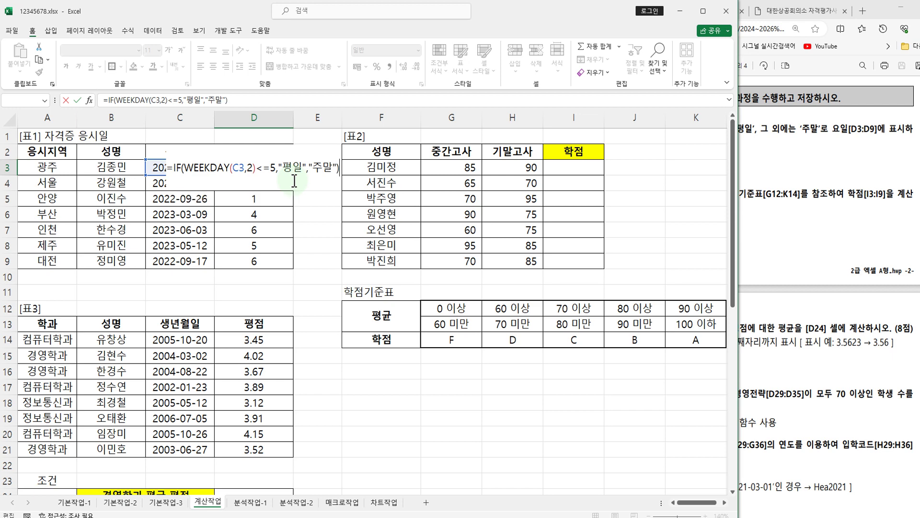
key(Return)
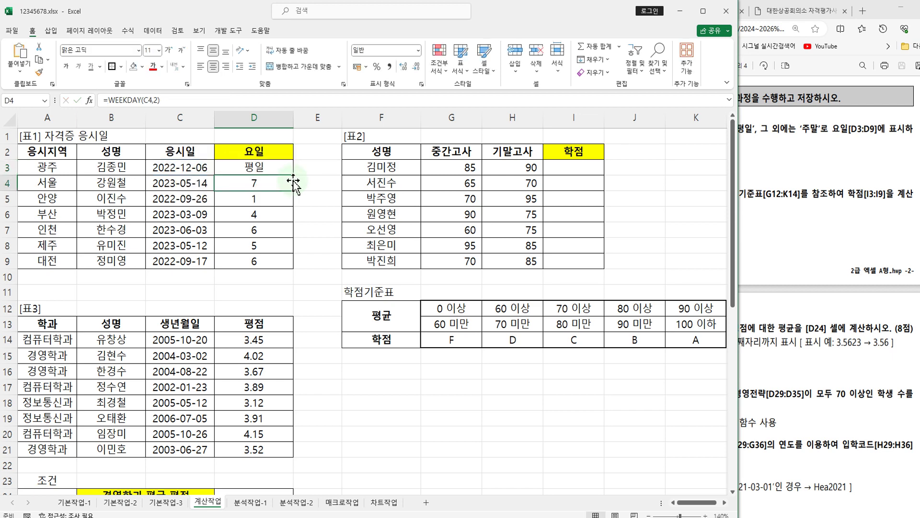
Step: Fill the IF formula from D3 down through D9 and deselect the range
click(274, 165)
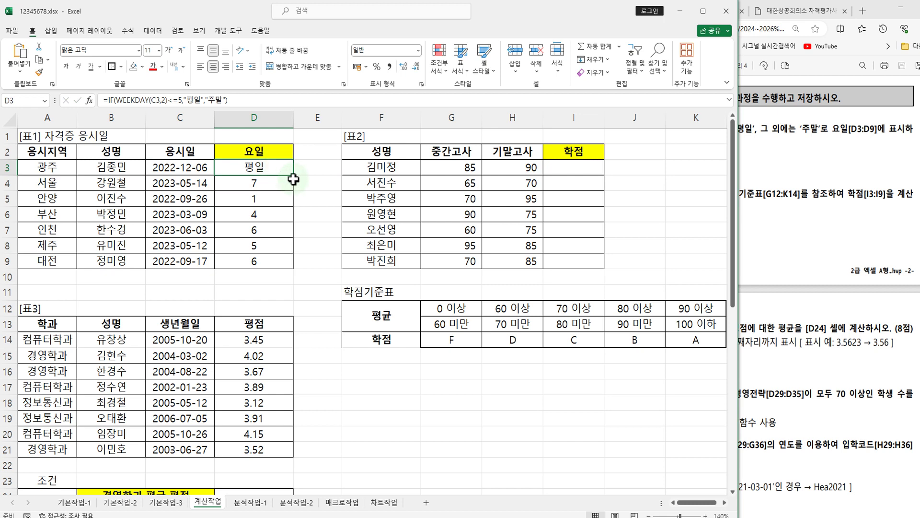
drag(294, 176, 294, 186)
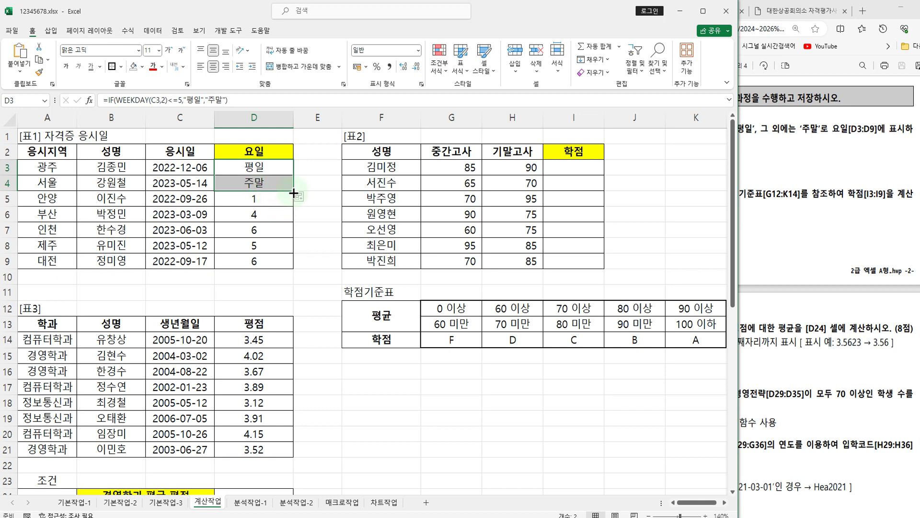
drag(293, 190, 294, 264)
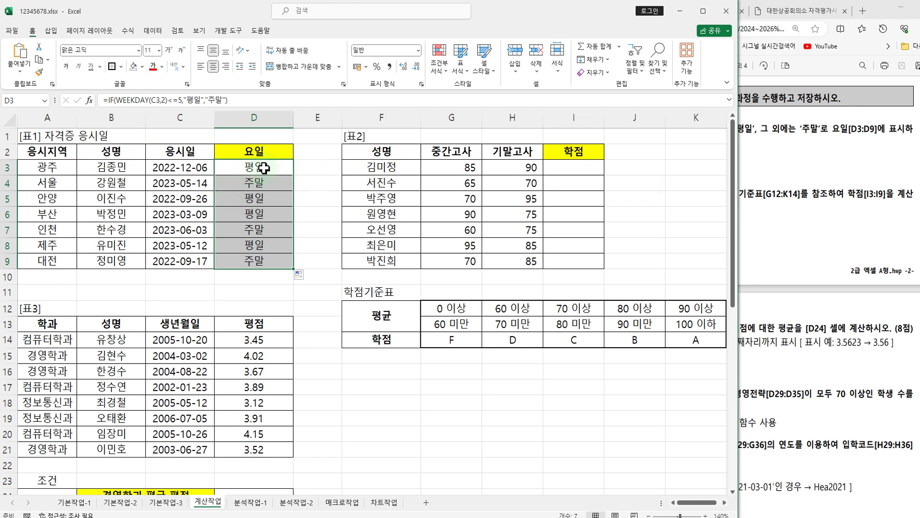
click(312, 168)
Step: Switch to the exam PDF and read task 2 about calculating 학점 in I3:I9 with AVERAGE and HLOOKUP, returning to the worksheet
click(794, 189)
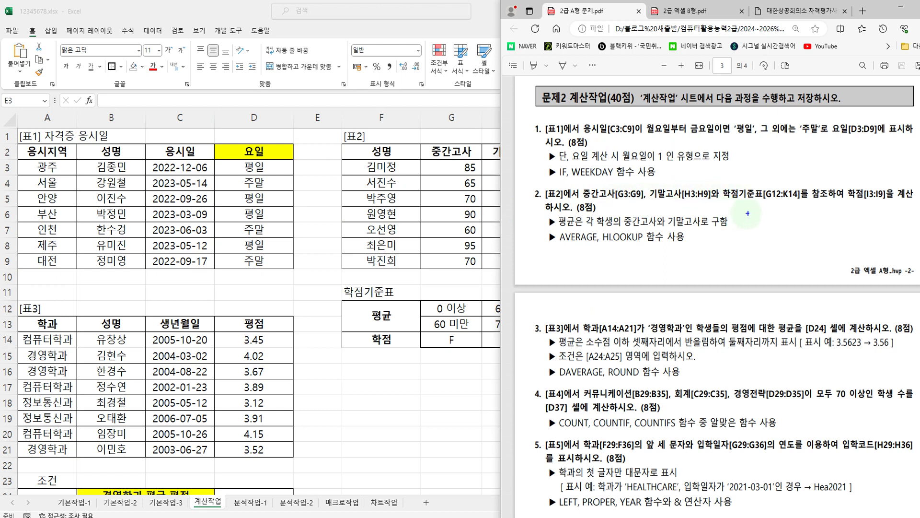
mouse_move(848, 184)
mouse_down()
mouse_move(863, 199)
mouse_move(914, 204)
mouse_up()
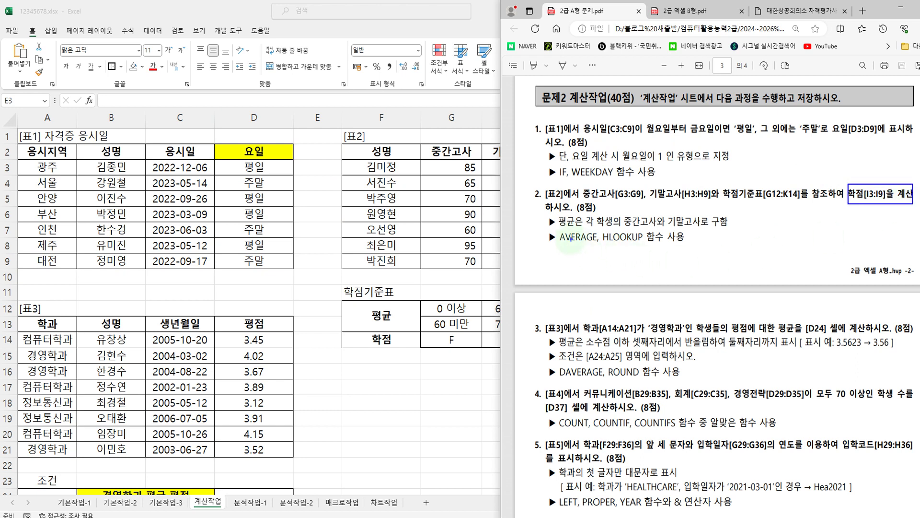
drag(554, 230, 701, 248)
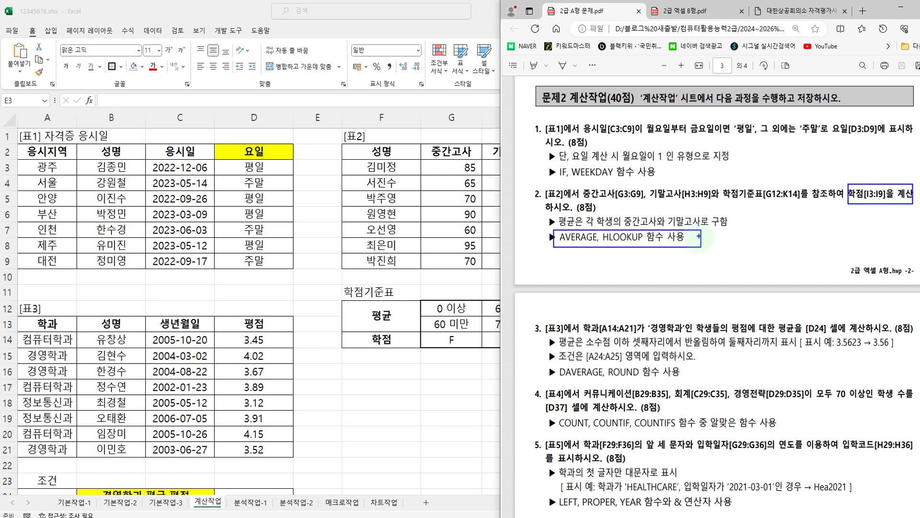
drag(634, 213, 681, 213)
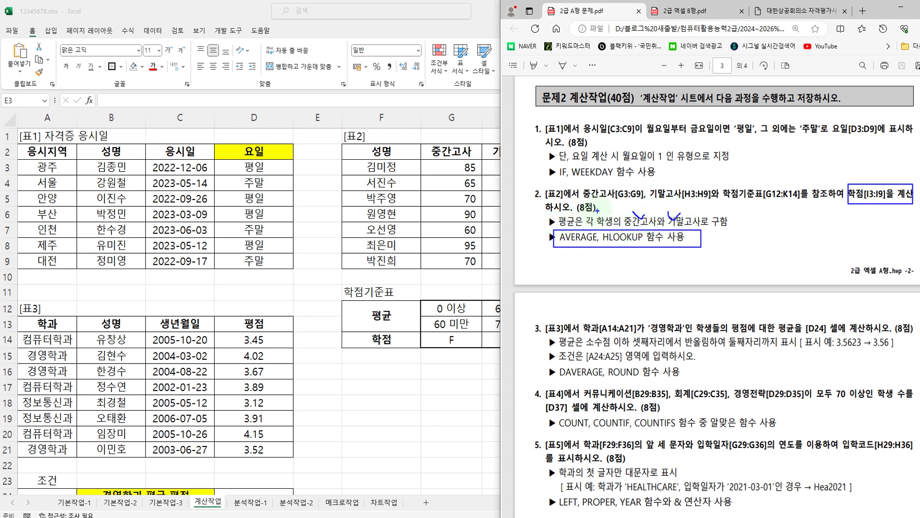
key(Escape)
click(483, 201)
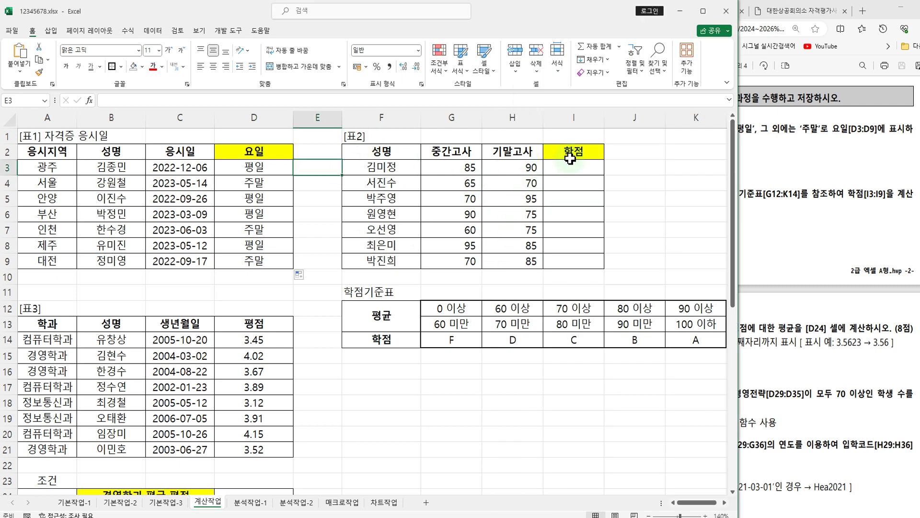
mouse_move(539, 155)
mouse_down()
mouse_move(613, 285)
mouse_move(614, 274)
mouse_up()
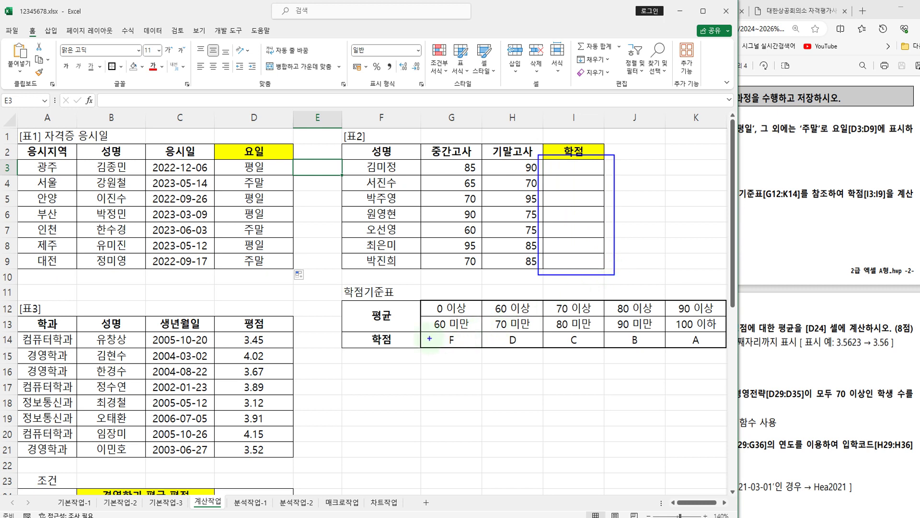
mouse_move(413, 330)
mouse_down()
mouse_move(479, 360)
mouse_move(647, 376)
mouse_move(722, 360)
mouse_move(723, 288)
mouse_move(620, 200)
mouse_move(632, 227)
mouse_up()
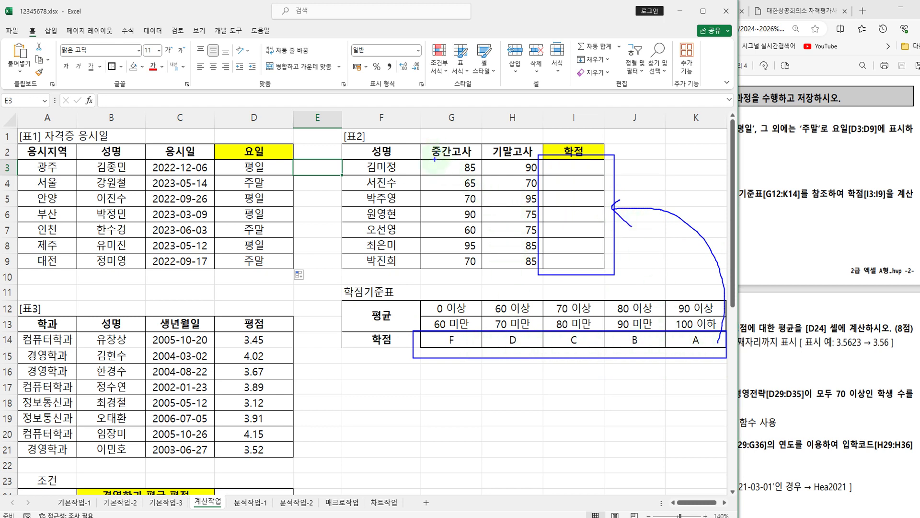
drag(438, 156, 435, 251)
drag(523, 278, 533, 274)
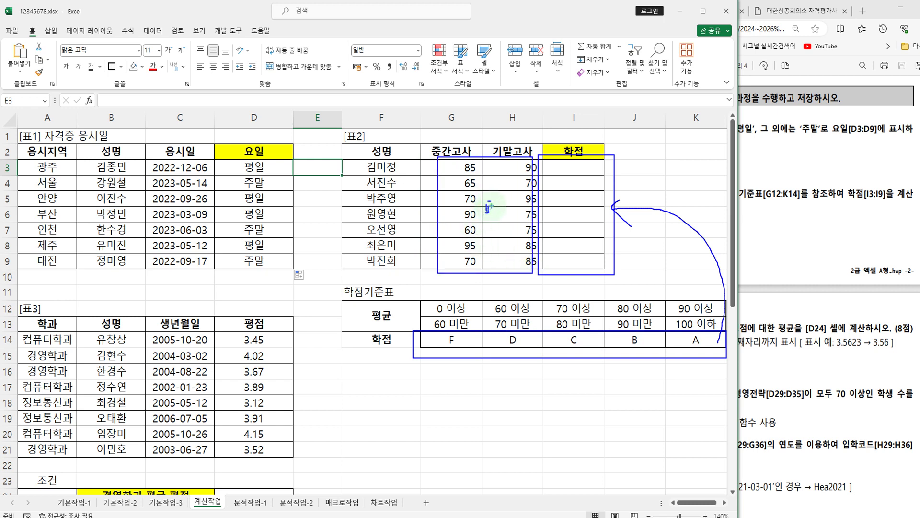
drag(493, 210, 497, 221)
mouse_move(484, 260)
mouse_down()
mouse_move(463, 291)
mouse_move(475, 293)
mouse_up()
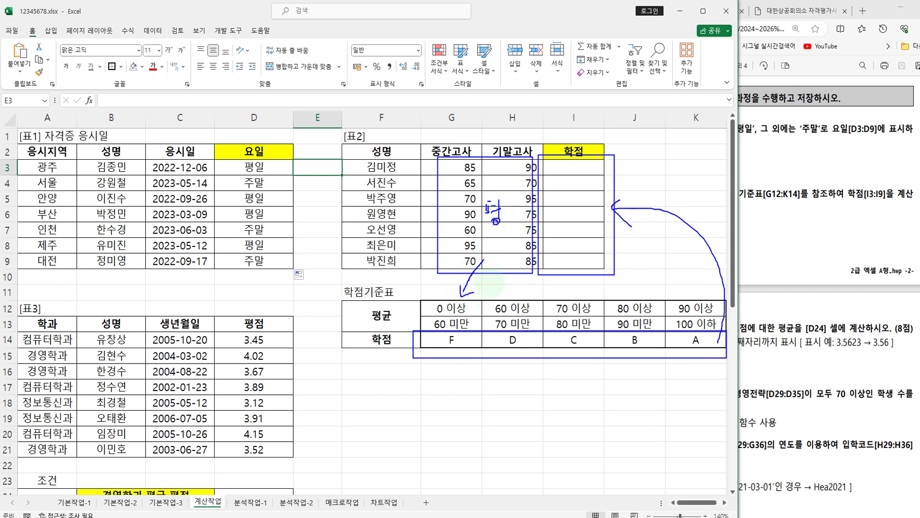
mouse_move(499, 262)
mouse_down()
mouse_move(498, 299)
mouse_move(503, 287)
mouse_move(562, 288)
mouse_move(639, 300)
mouse_up()
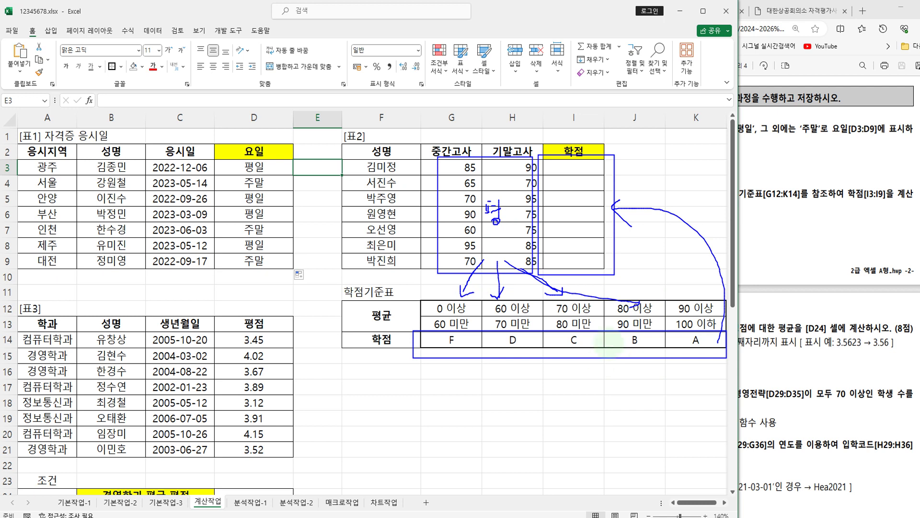
drag(686, 336, 699, 357)
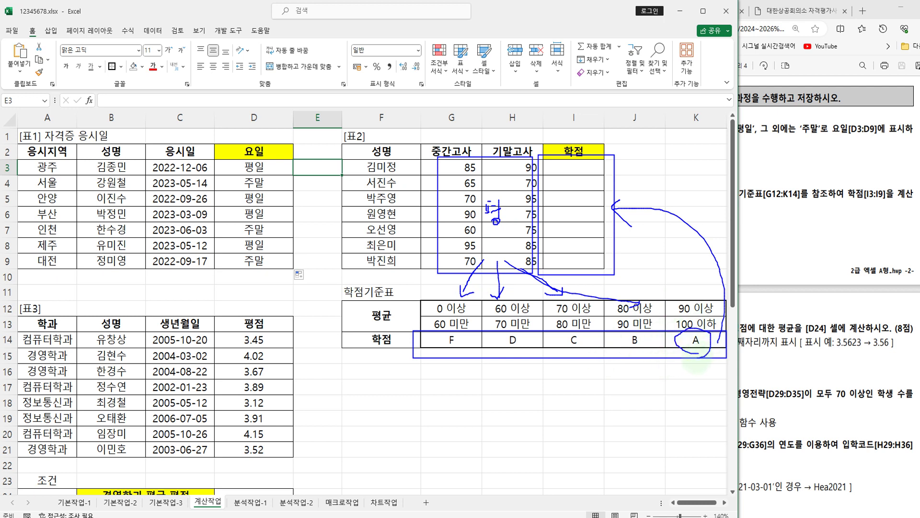
drag(573, 164, 570, 171)
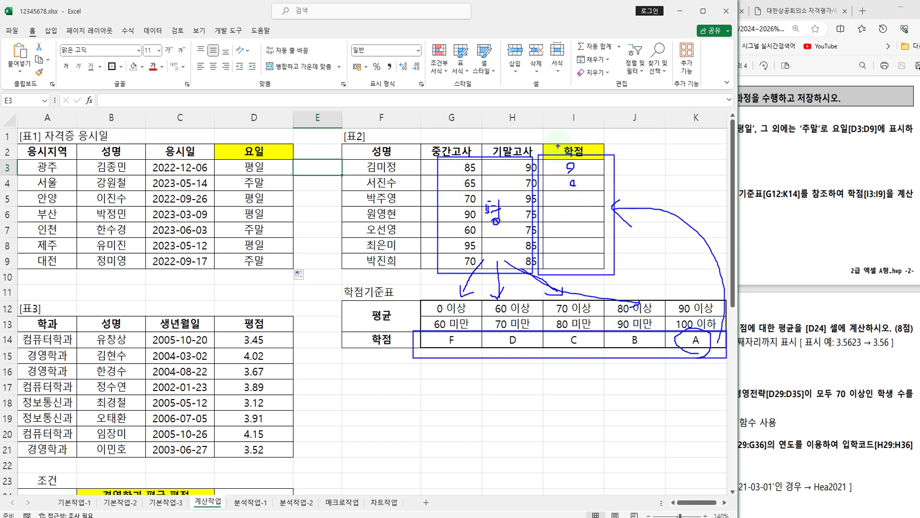
Step: Check the functions required for task 2 in the exam PDF and return to the worksheet
key(Escape)
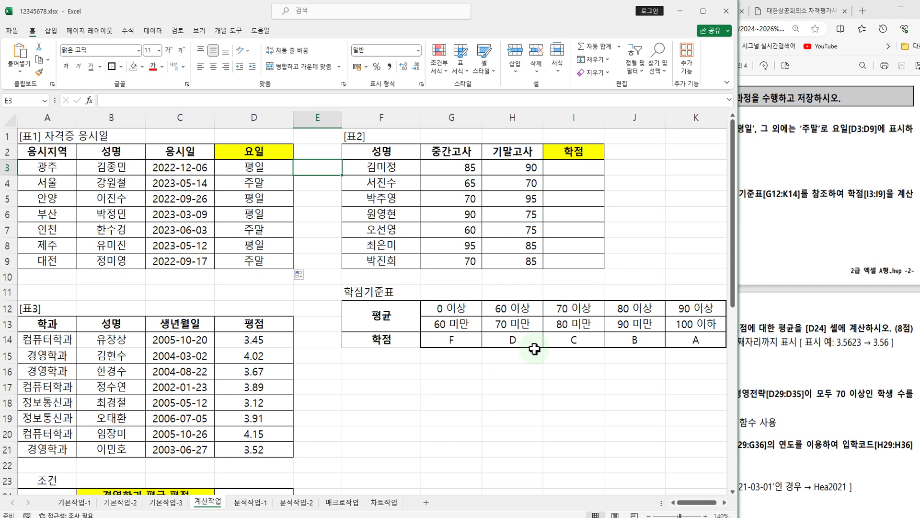
click(801, 259)
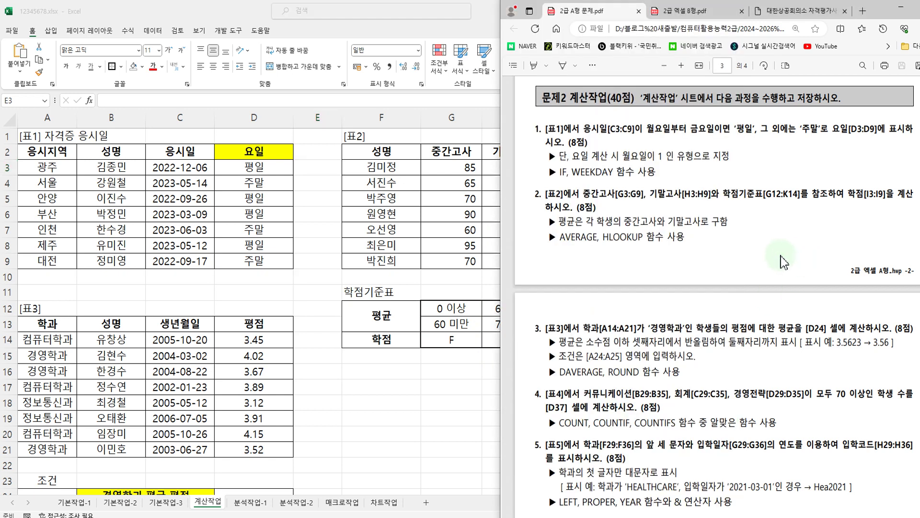
mouse_move(598, 229)
mouse_down()
mouse_move(611, 247)
mouse_move(693, 247)
mouse_up()
mouse_move(458, 369)
mouse_down()
mouse_move(472, 296)
mouse_move(456, 368)
mouse_up()
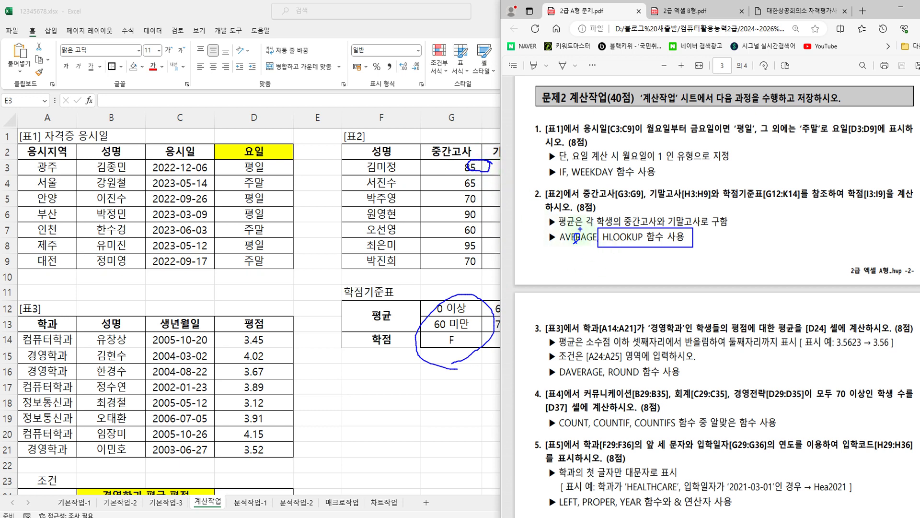
key(Escape)
click(485, 204)
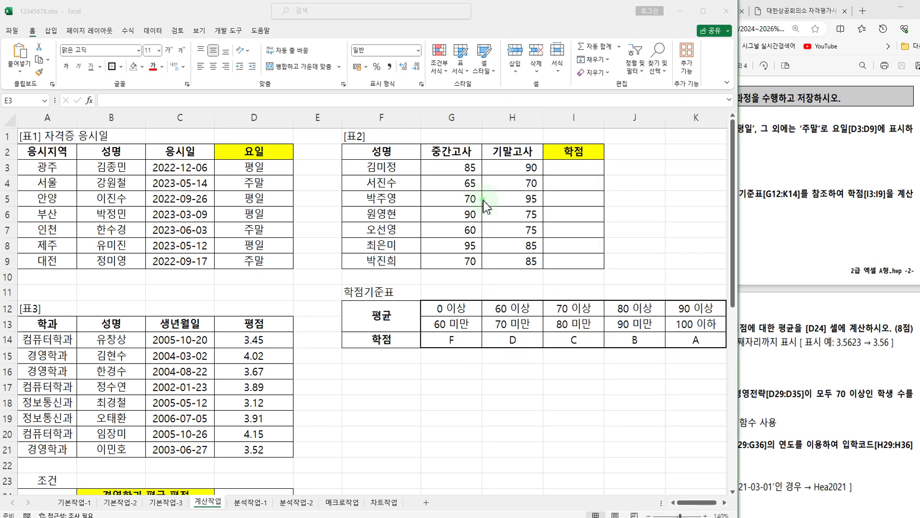
Step: Set the font size of cell I3 to 16
click(579, 170)
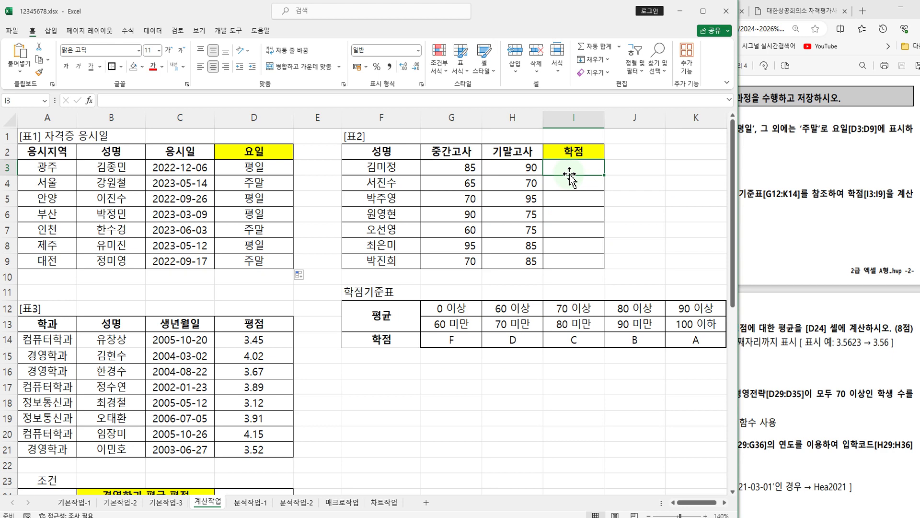
click(159, 50)
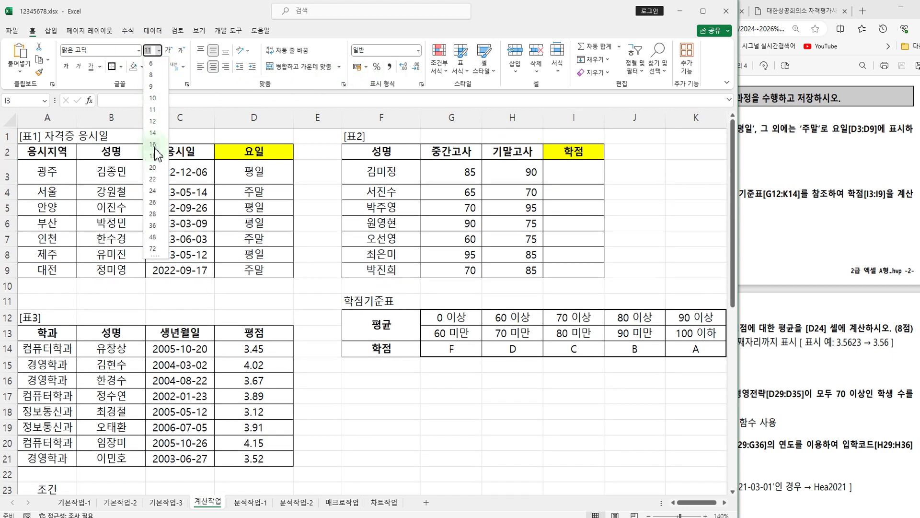
click(152, 144)
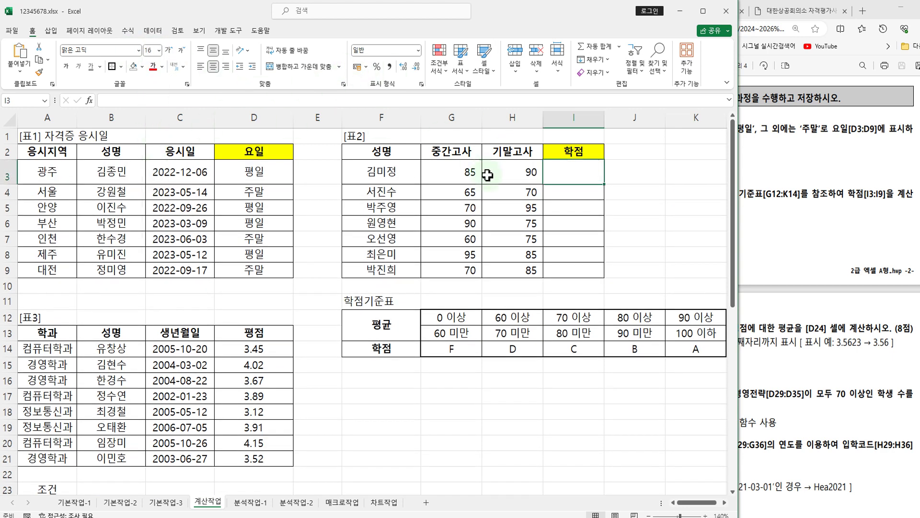
Step: Enter =AVERAGE(G3:H3) in I3 to average the first student's 중간고사 and 기말고사 scores
double_click(568, 171)
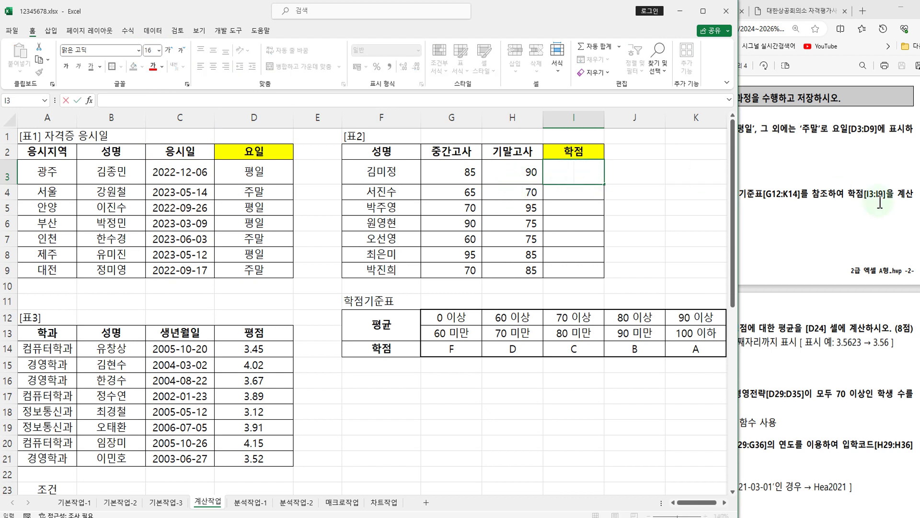
text(=)
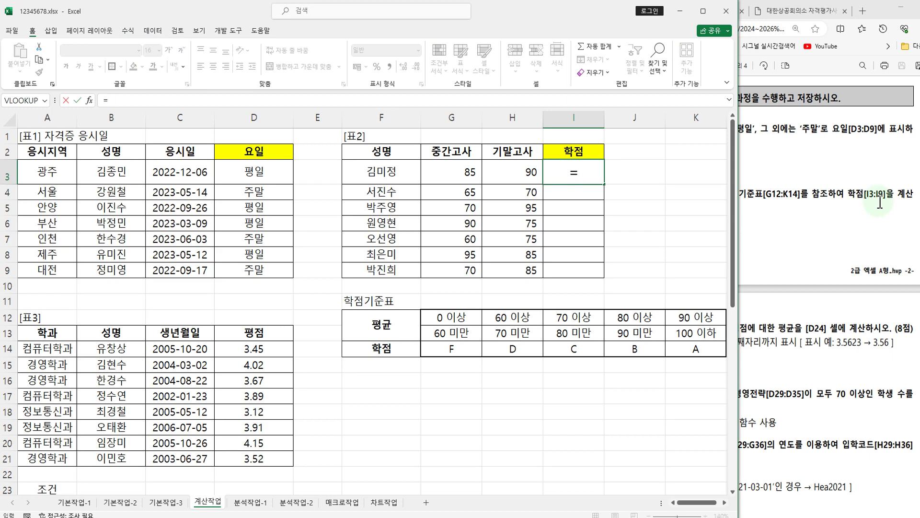
text(A)
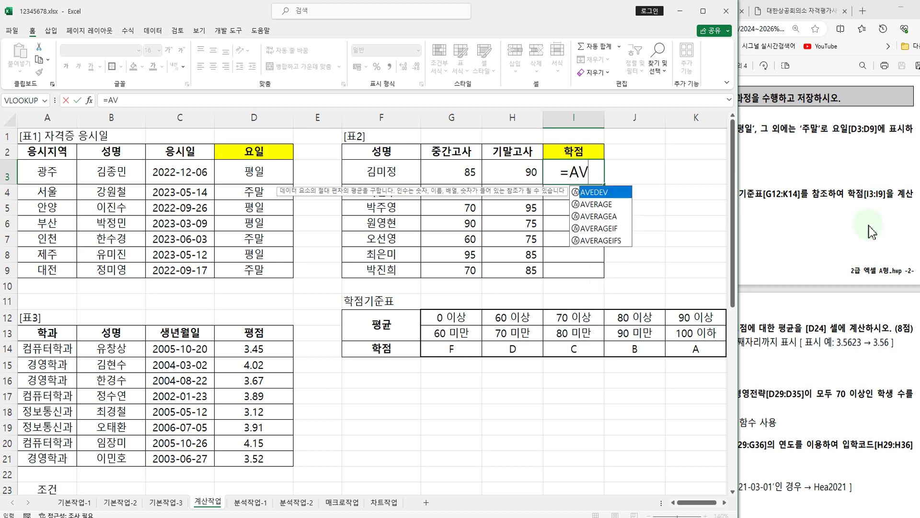
text(V)
click(605, 205)
double_click(605, 205)
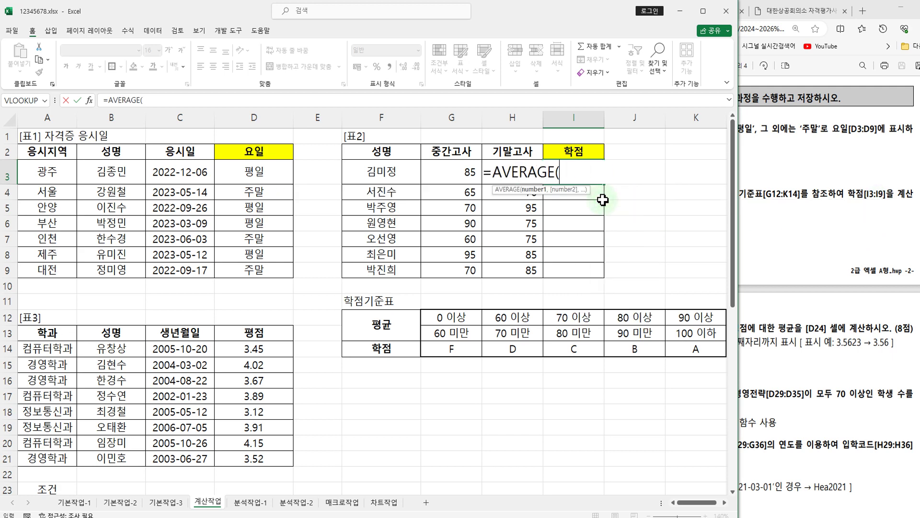
click(449, 173)
drag(449, 173, 514, 173)
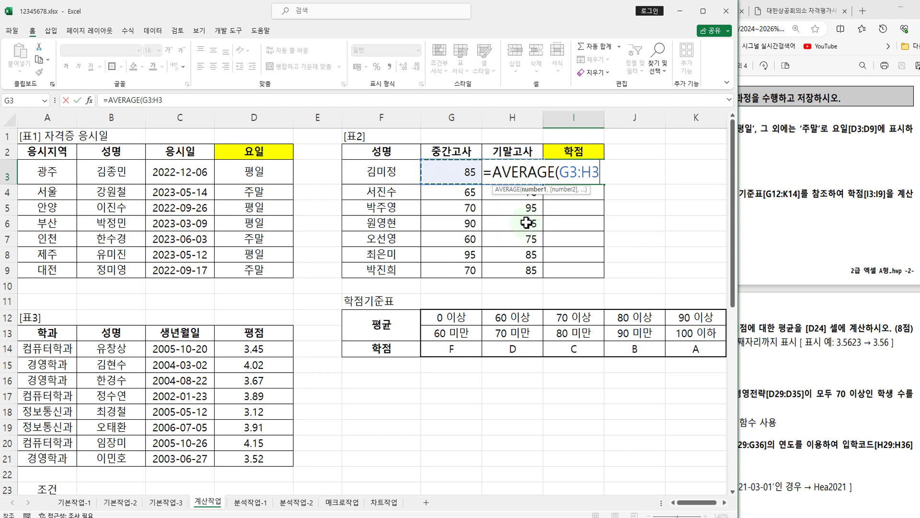
key(Return)
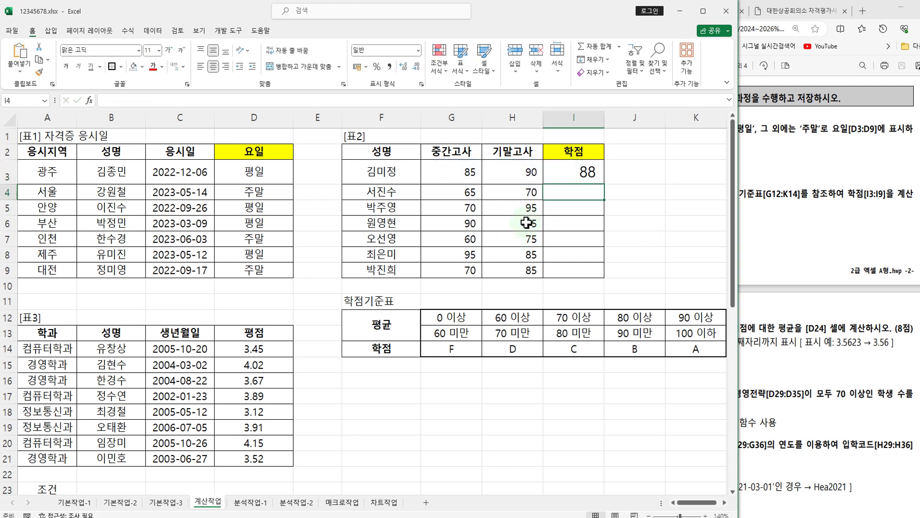
Step: Fill the AVERAGE formula from I3 down through I9 and deselect the range
click(598, 181)
drag(606, 186, 603, 272)
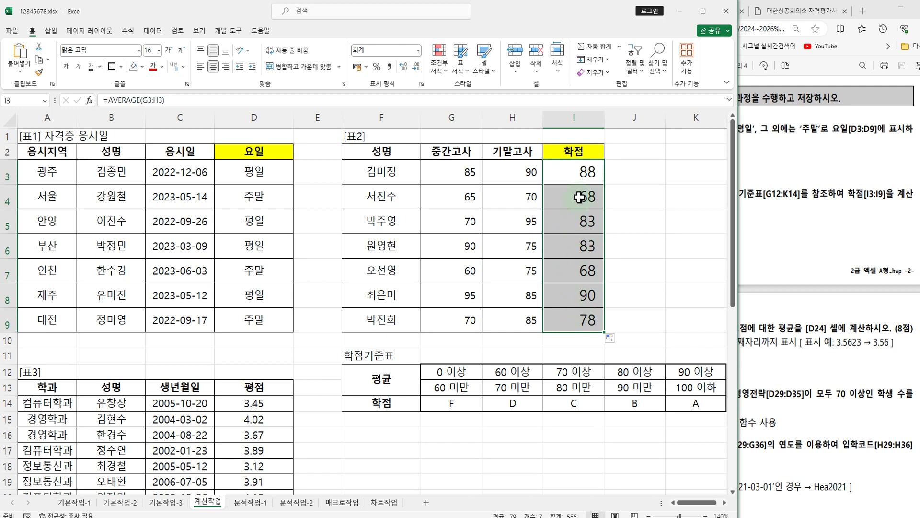
click(633, 179)
Step: Compare the averages in I3:I9 with the 학점기준표 grades in G14:K14
click(585, 172)
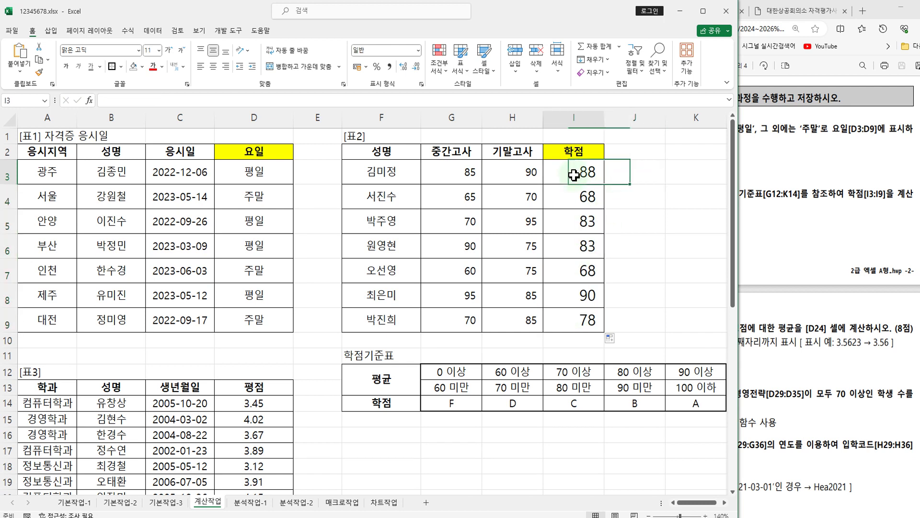
click(588, 200)
click(512, 399)
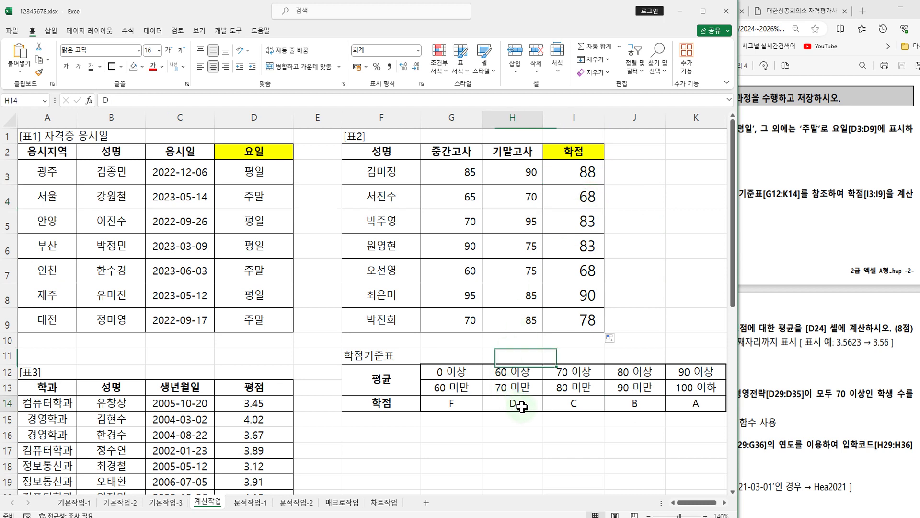
click(595, 296)
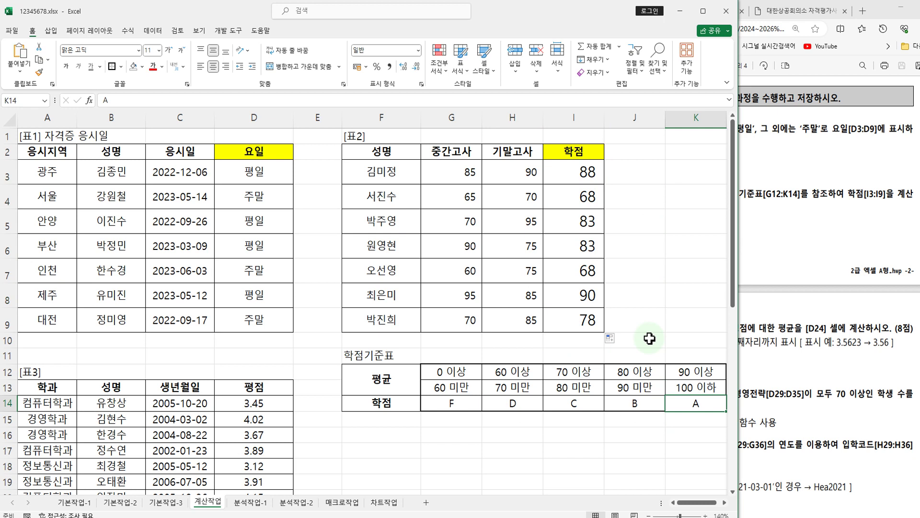
drag(588, 172, 587, 311)
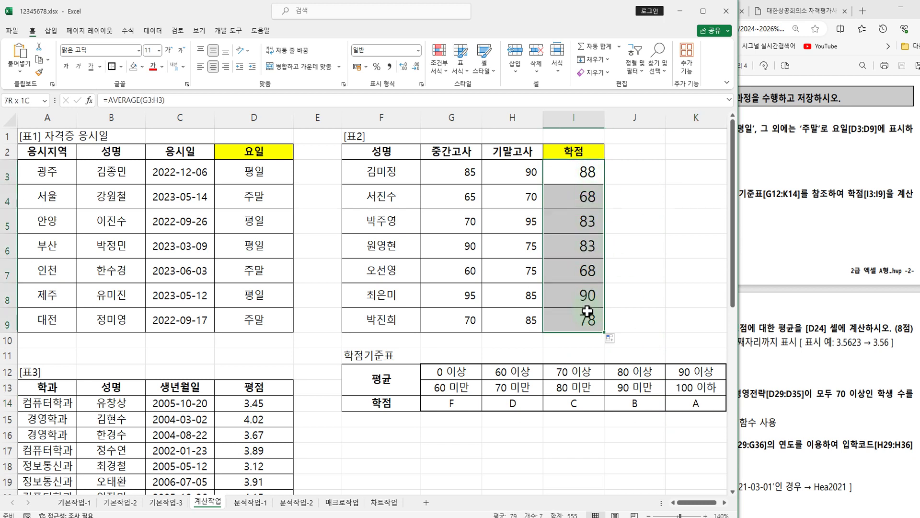
drag(700, 402, 465, 406)
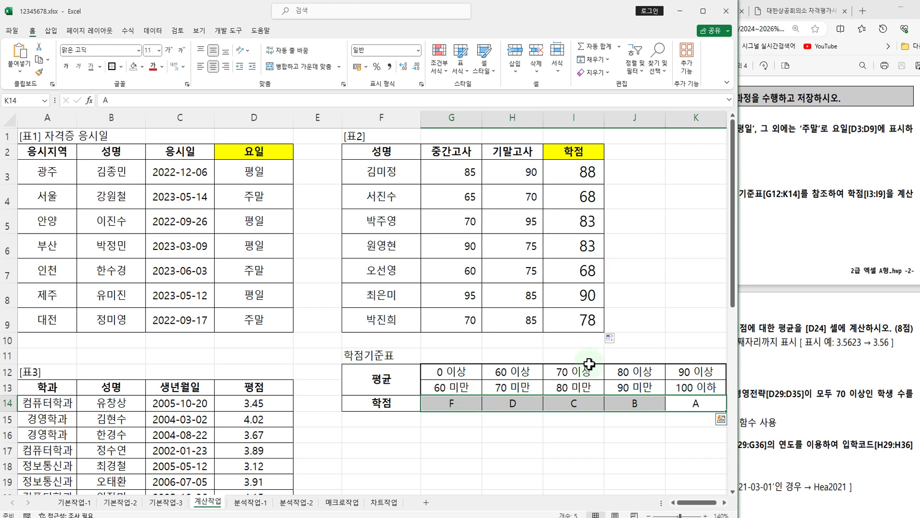
Step: Insert the HLOOKUP function before AVERAGE in I3's formula, making the average its lookup value
click(593, 171)
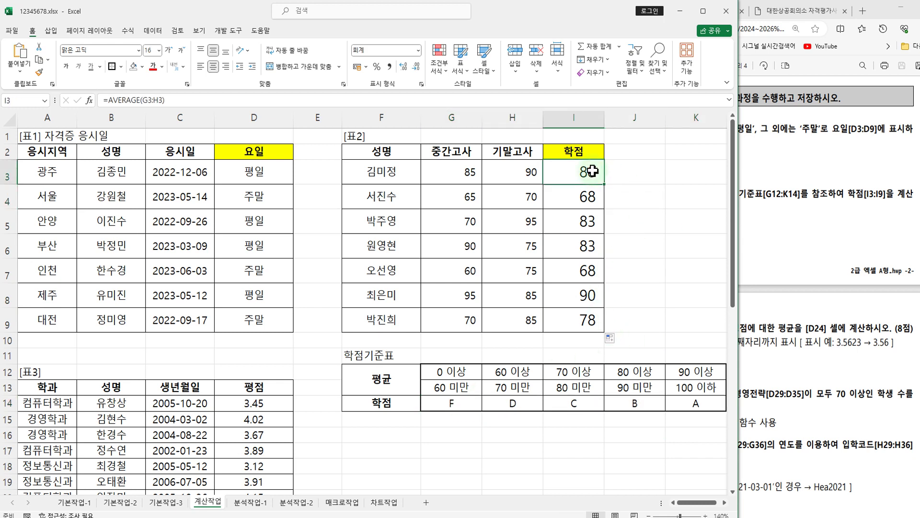
double_click(593, 171)
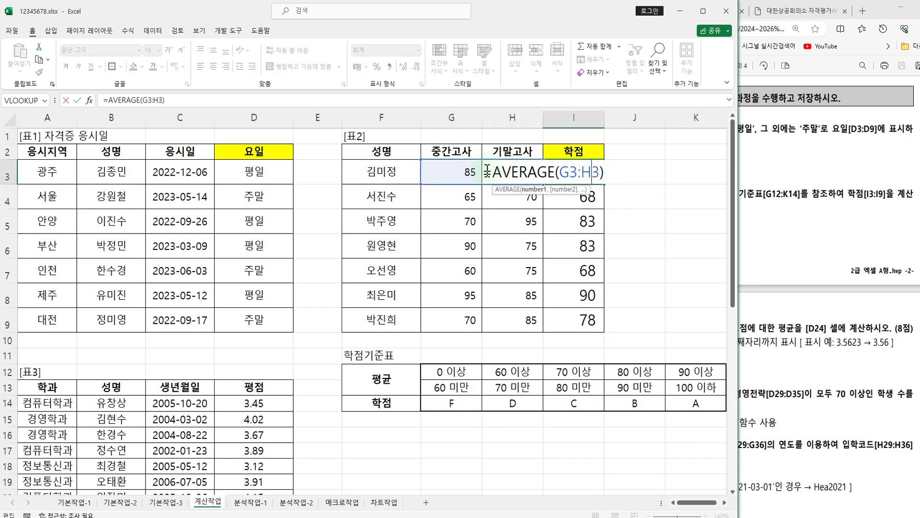
drag(494, 173, 605, 173)
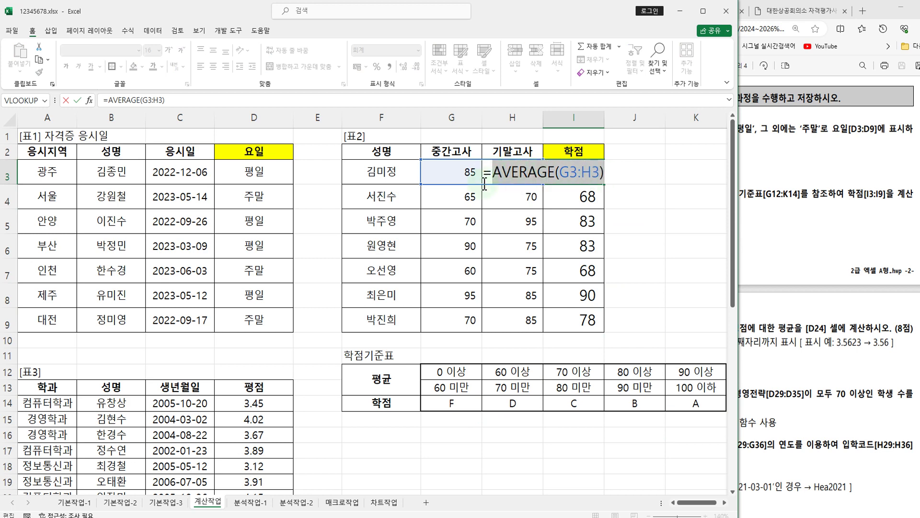
click(497, 172)
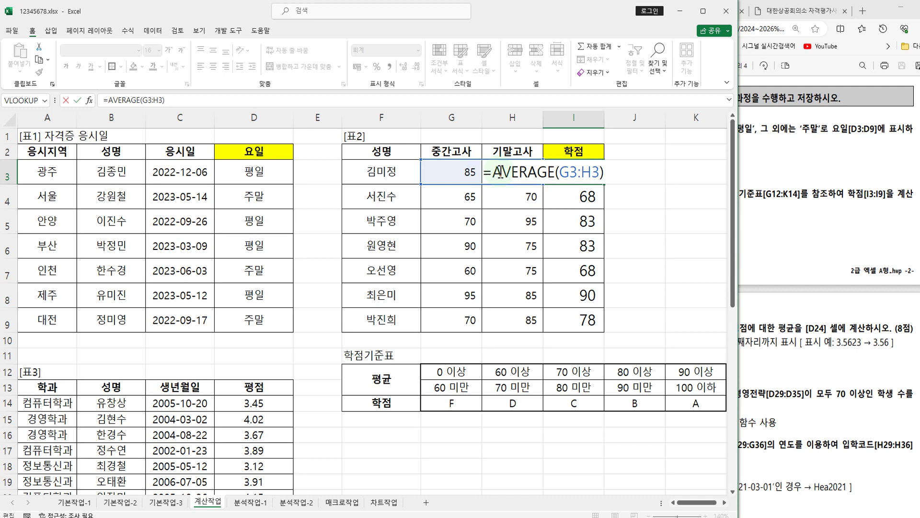
text(H)
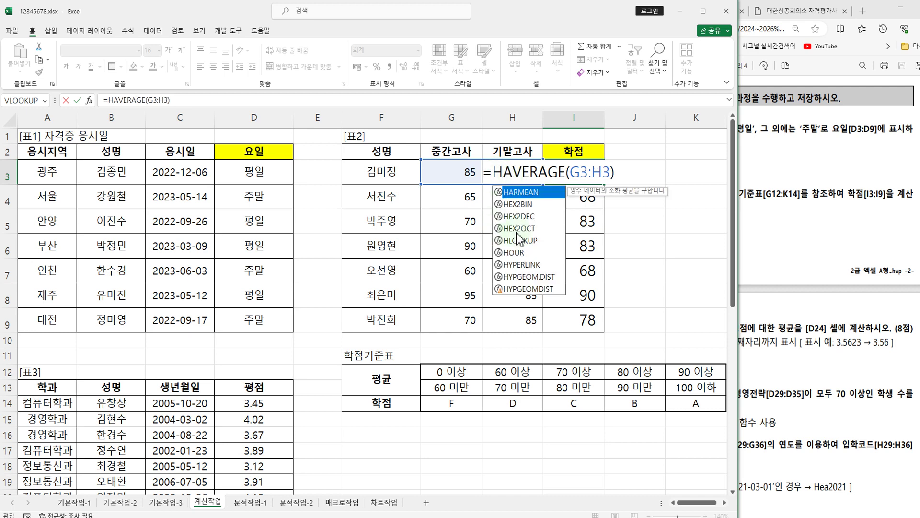
double_click(533, 244)
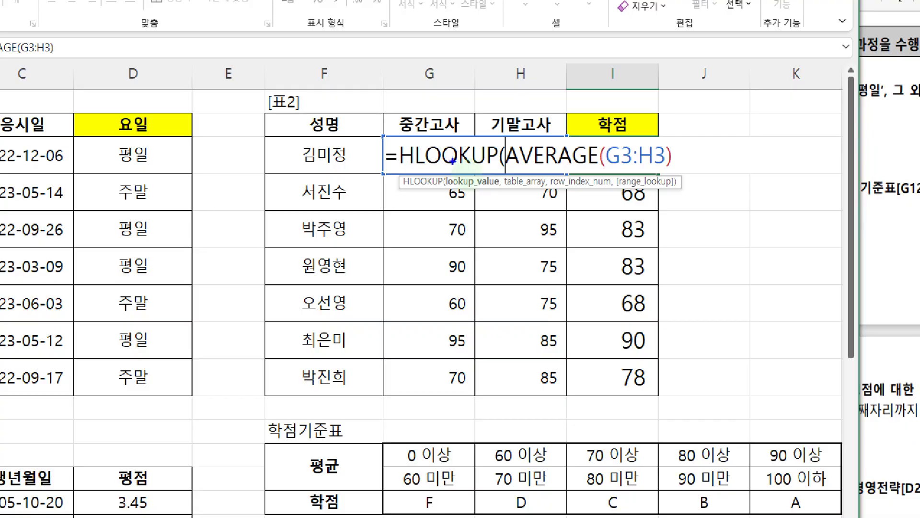
Step: Review the HLOOKUP arguments lookup_value, table_array, row_index_num and range_lookup against the 학점기준표 table
mouse_move(444, 171)
mouse_down()
mouse_move(465, 197)
mouse_move(501, 202)
mouse_move(498, 190)
mouse_move(579, 188)
mouse_up()
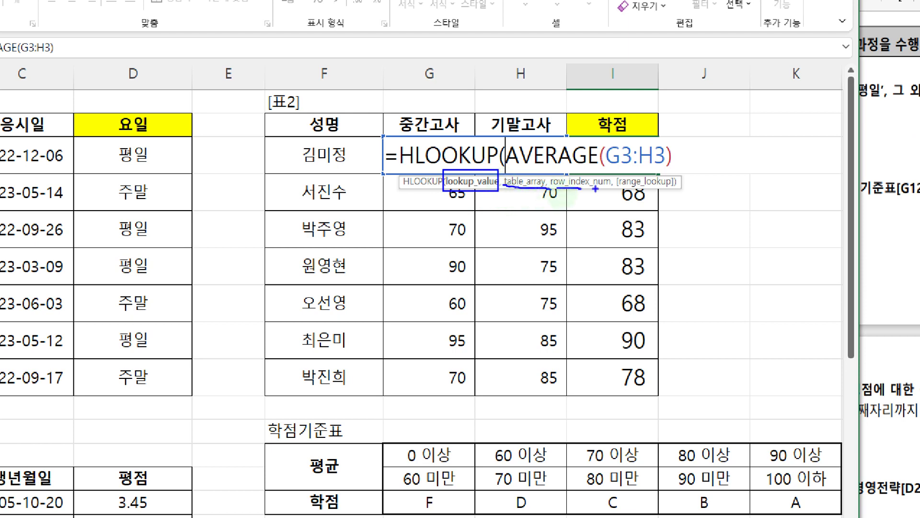
drag(581, 188, 605, 187)
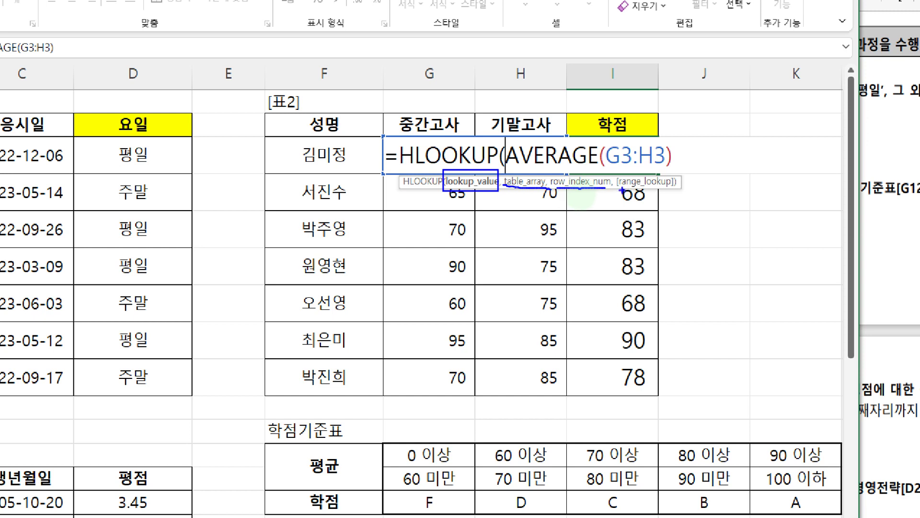
drag(630, 182, 673, 186)
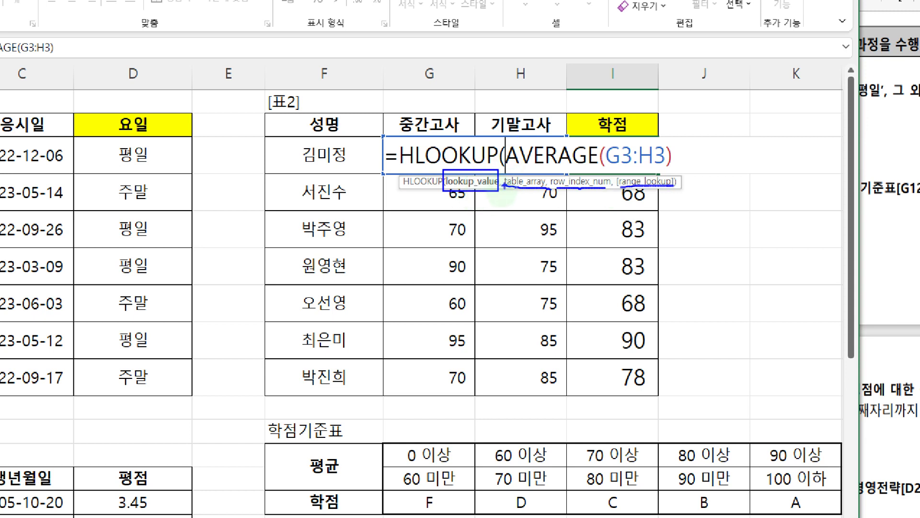
mouse_move(545, 166)
mouse_down()
mouse_move(571, 136)
mouse_move(619, 151)
mouse_up()
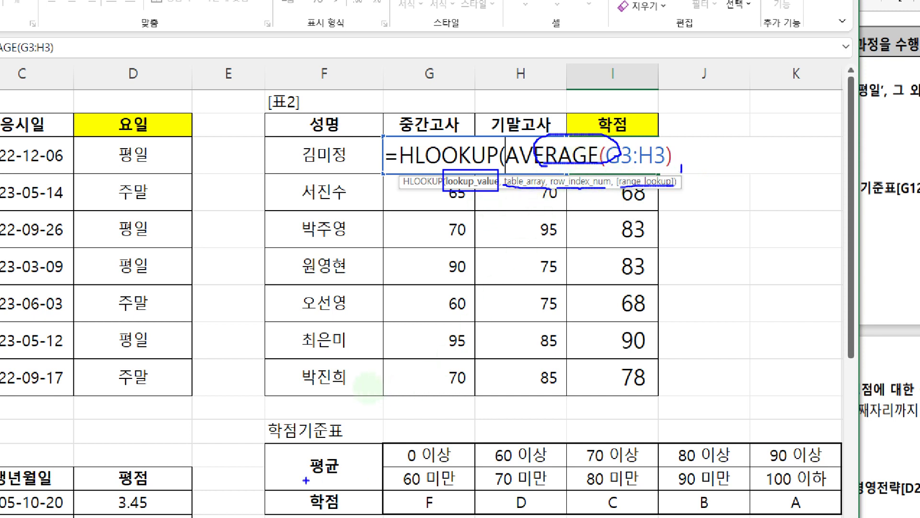
drag(380, 433, 418, 489)
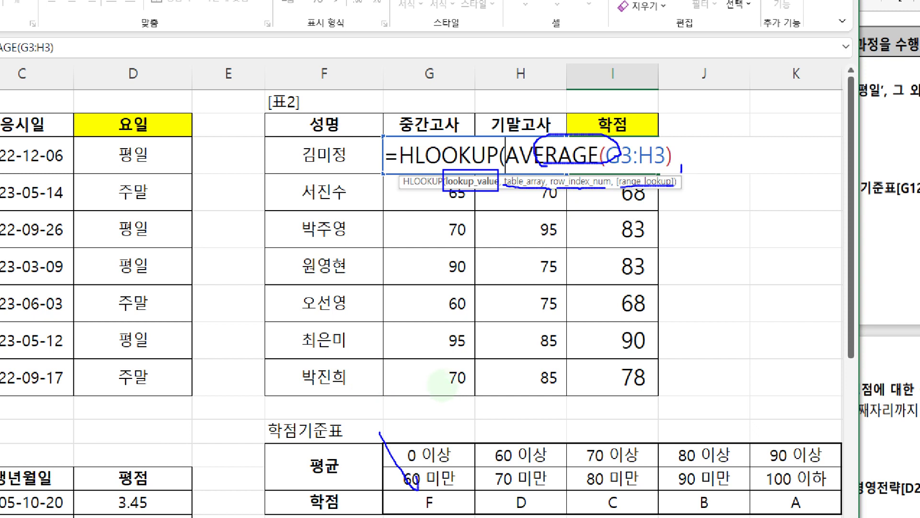
mouse_move(375, 433)
mouse_down()
mouse_move(526, 490)
mouse_move(846, 517)
mouse_up()
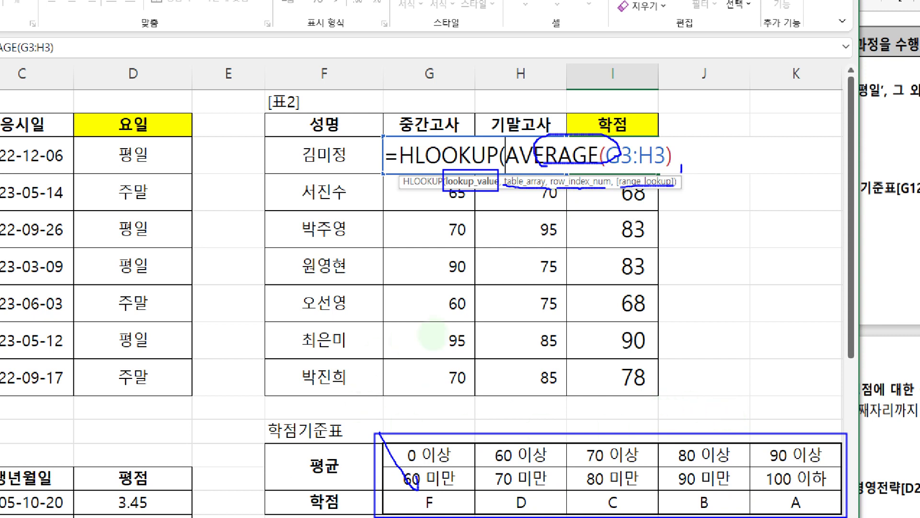
drag(577, 192, 575, 184)
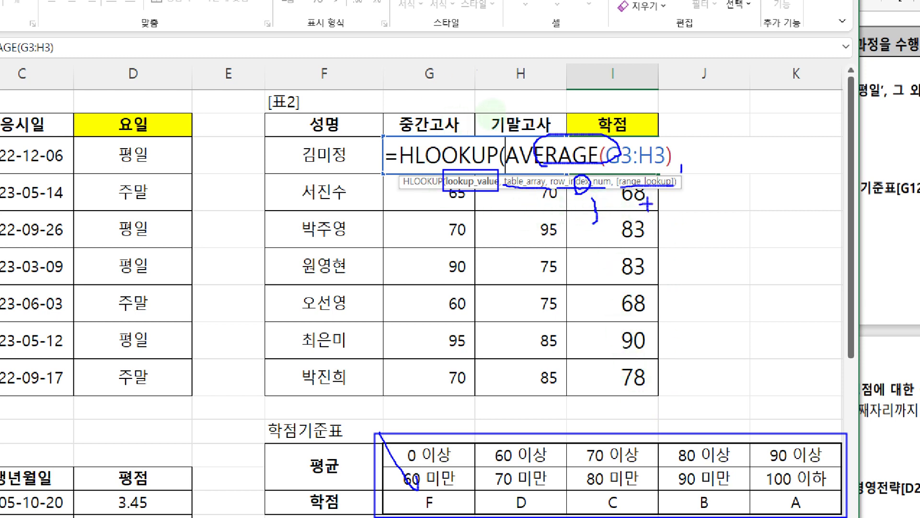
key(Escape)
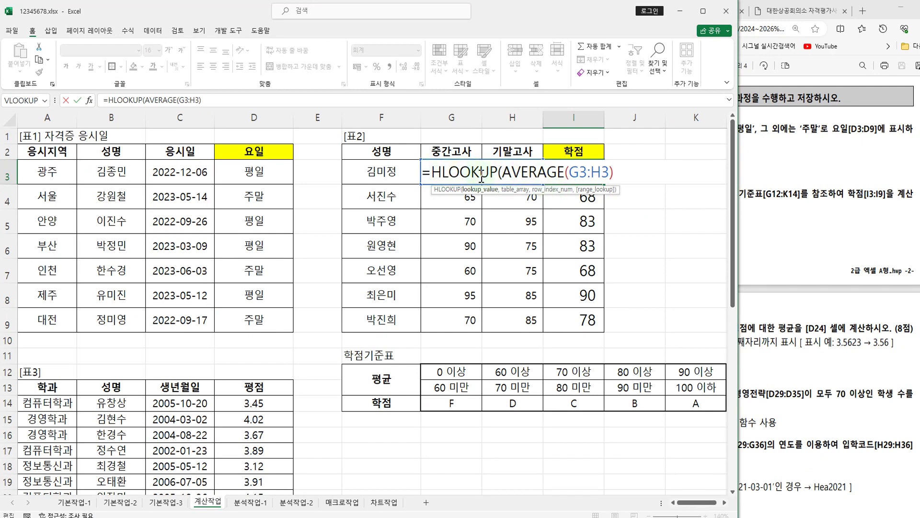
Step: Give the HLOOKUP in I3 the 학점기준표 range G12:K14 as table_array, locked as the absolute reference $G$12:$K$14
drag(505, 171, 617, 173)
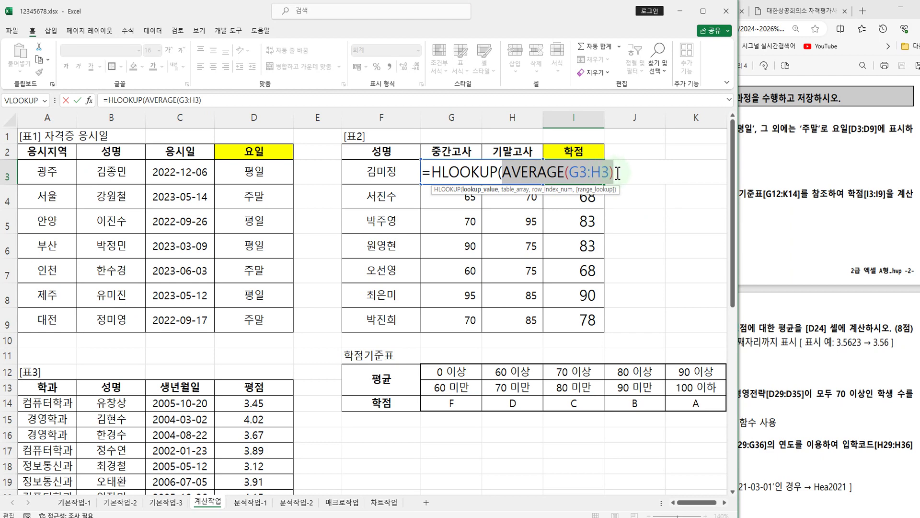
click(619, 173)
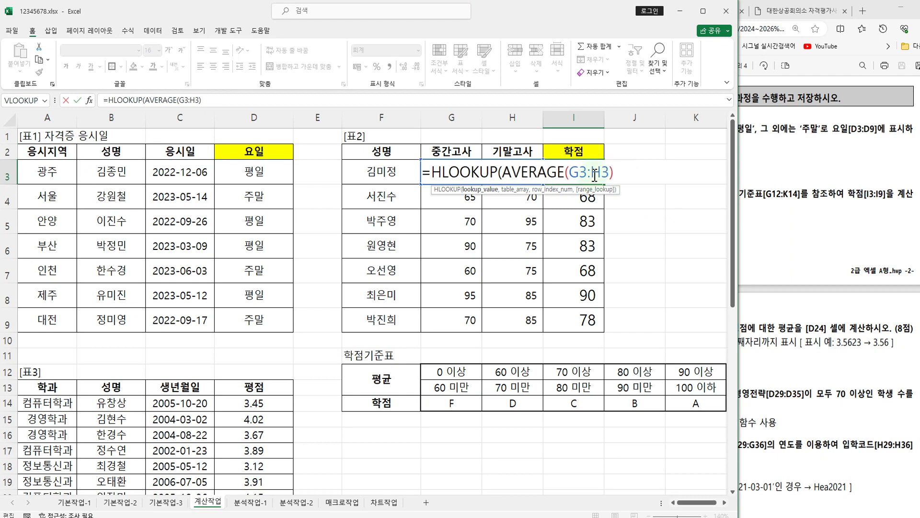
text(,)
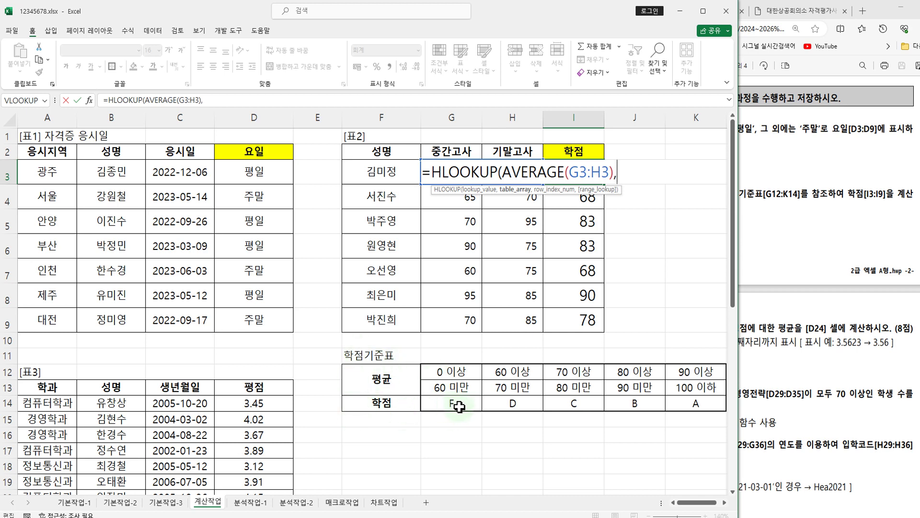
drag(455, 373, 701, 404)
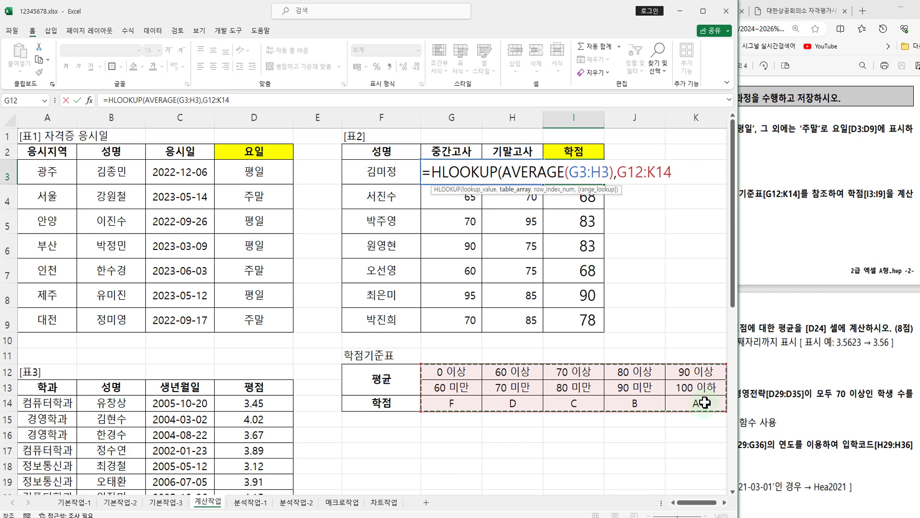
drag(618, 173, 673, 174)
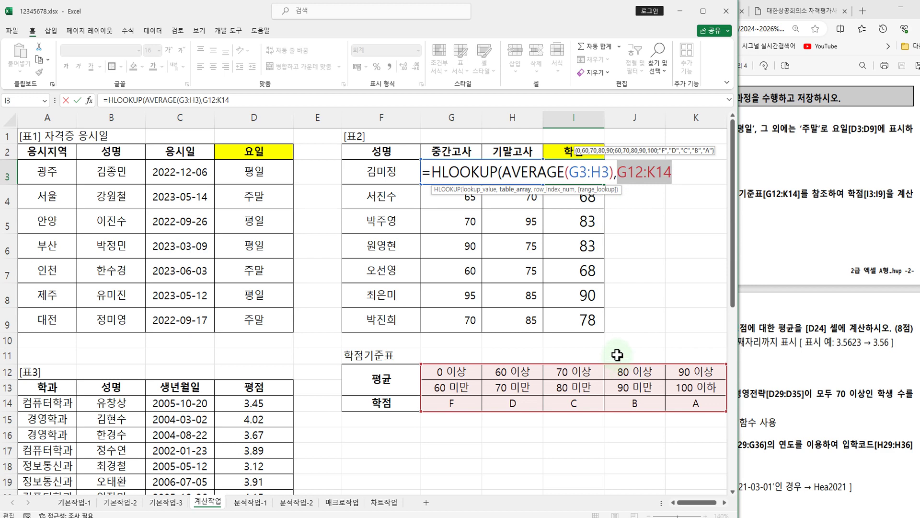
key(F4)
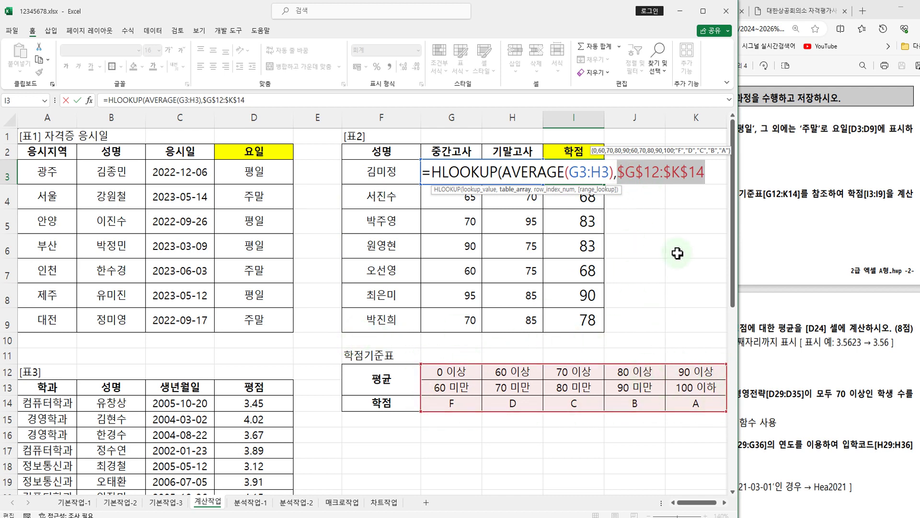
click(705, 169)
click(626, 170)
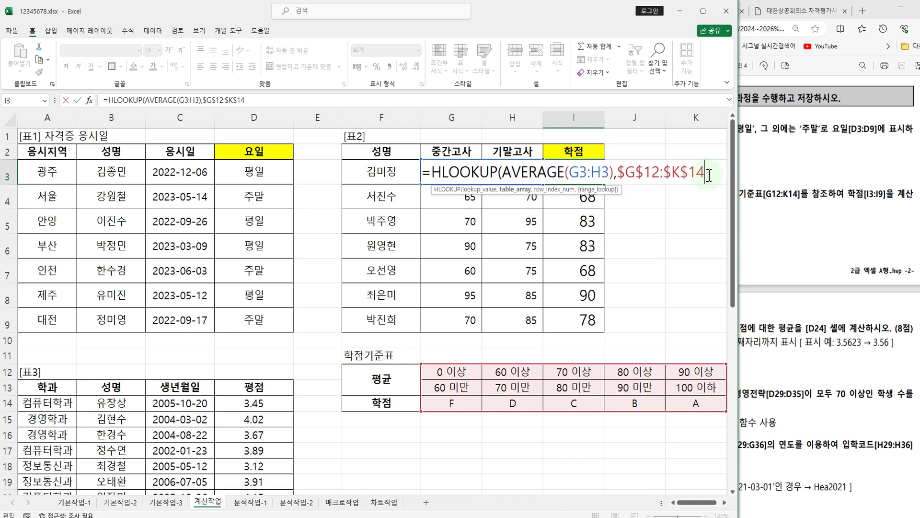
Step: Complete I3's HLOOKUP with row_index_num 3 and range_lookup TRUE, and enter the formula
text(,)
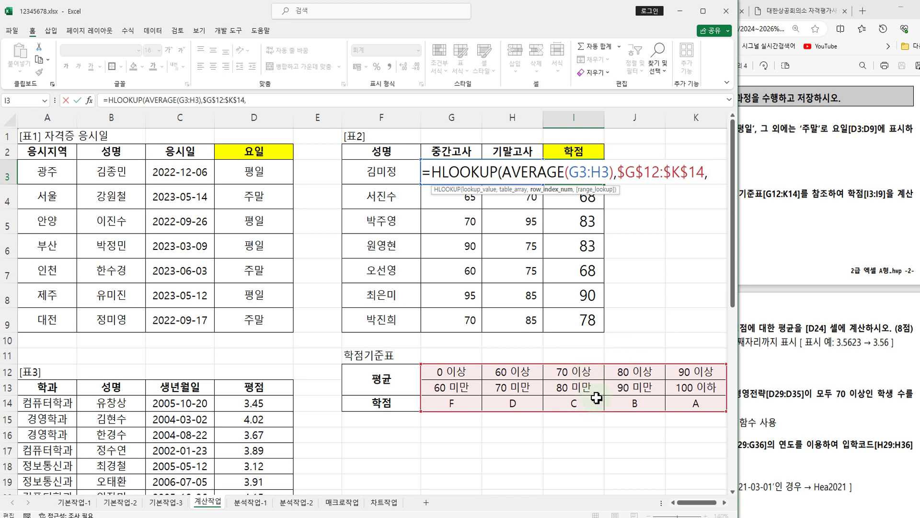
text(3,)
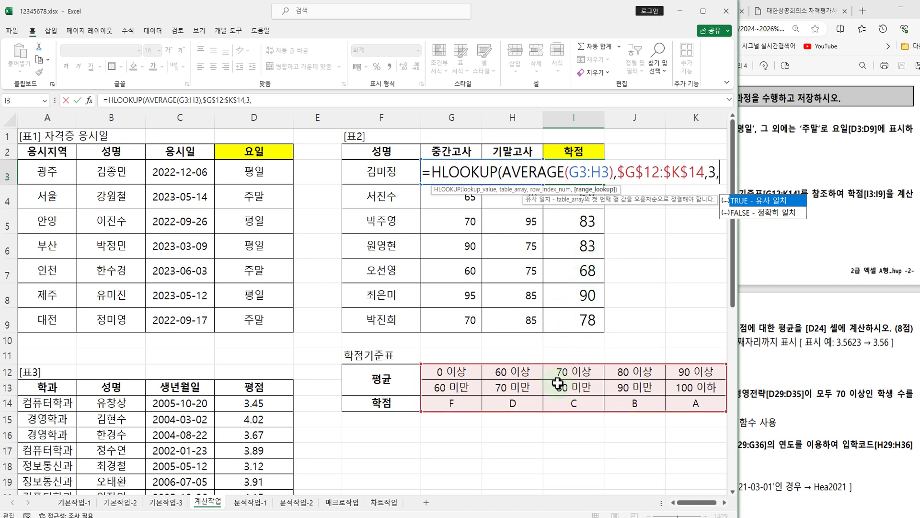
double_click(772, 205)
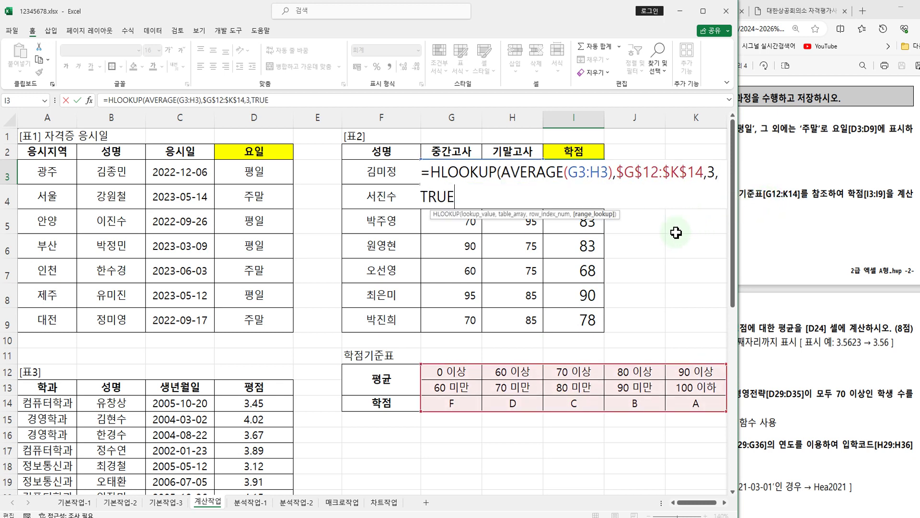
text())
key(Return)
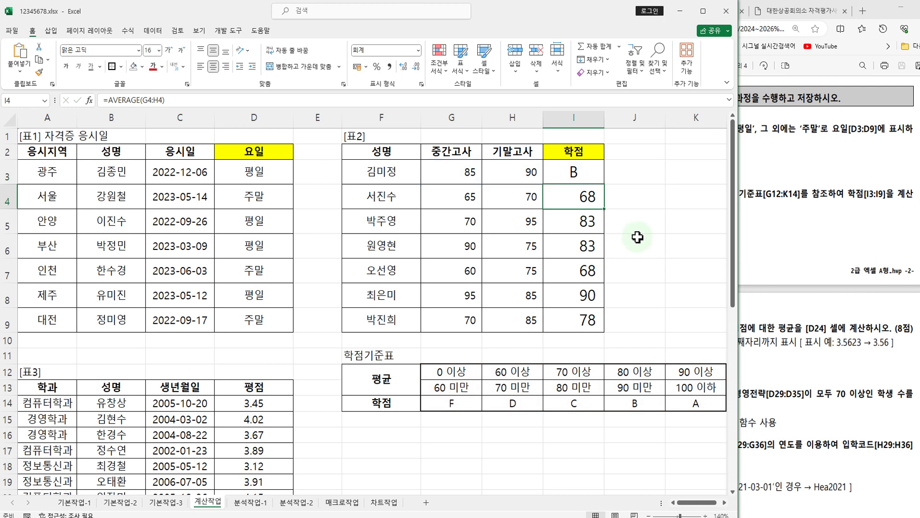
Step: Fill the HLOOKUP formula from I3 down through I9
click(588, 174)
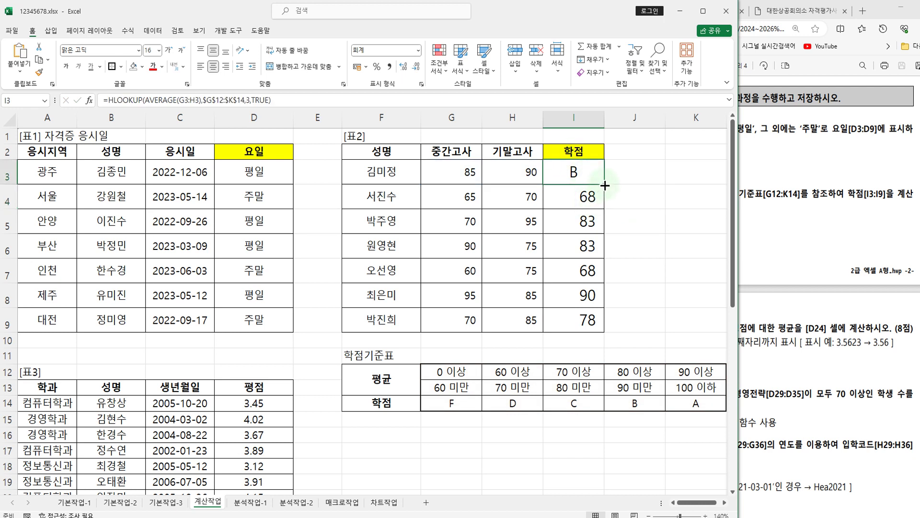
drag(605, 186, 606, 210)
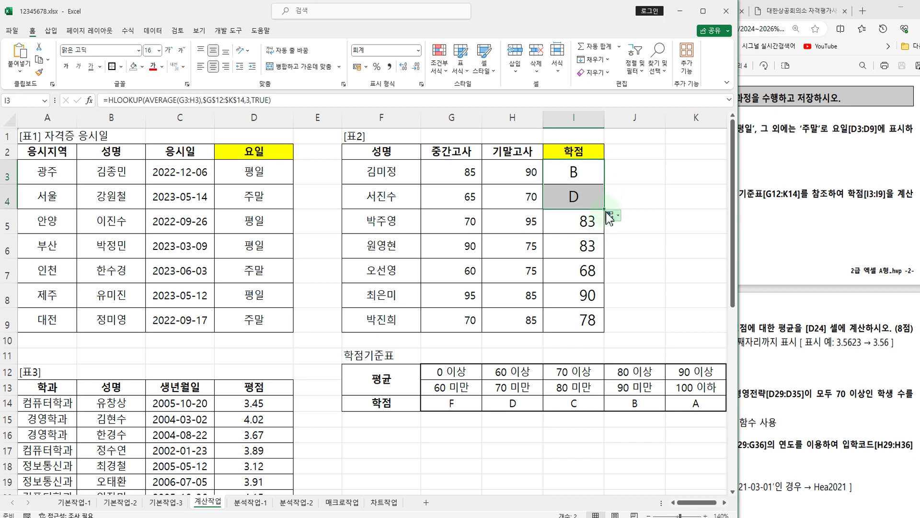
drag(605, 210, 601, 331)
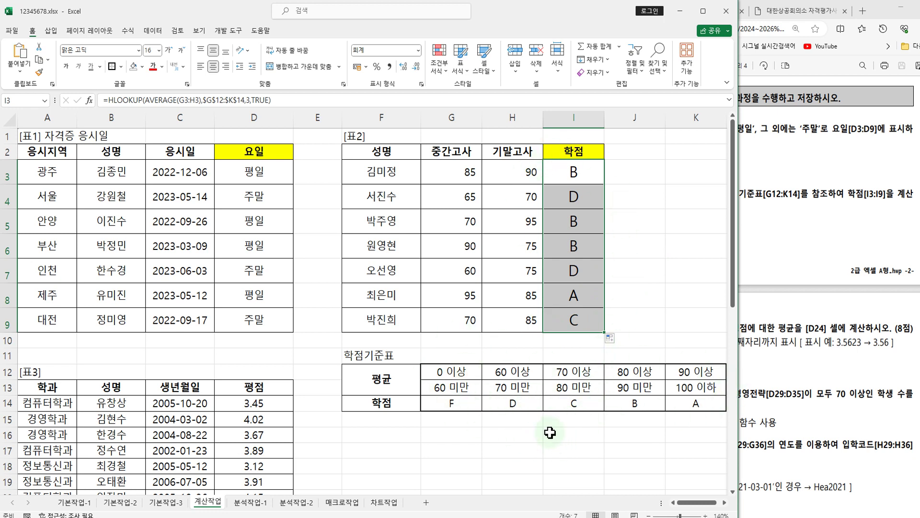
Step: Compare the relative score references and the absolute 학점기준표 range in the formulas of I3 and I4, leaving both unchanged
click(583, 171)
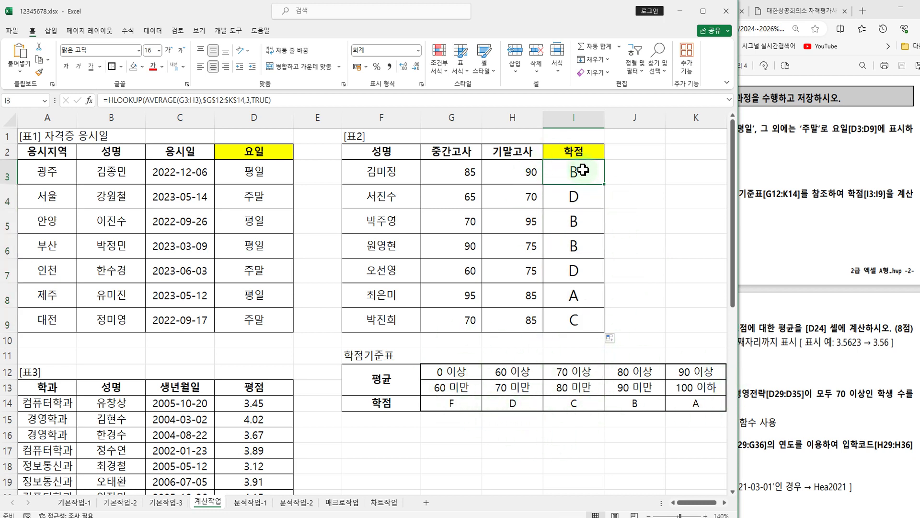
double_click(585, 170)
drag(619, 178, 705, 180)
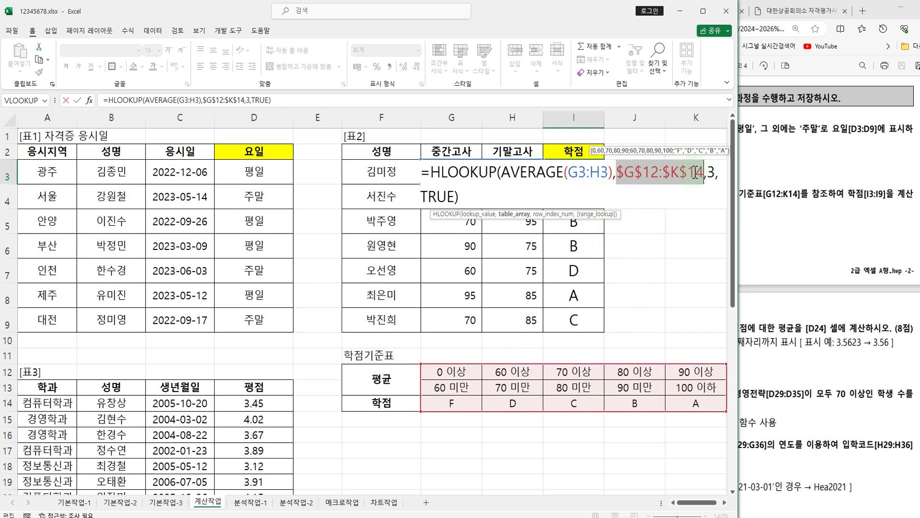
key(Escape)
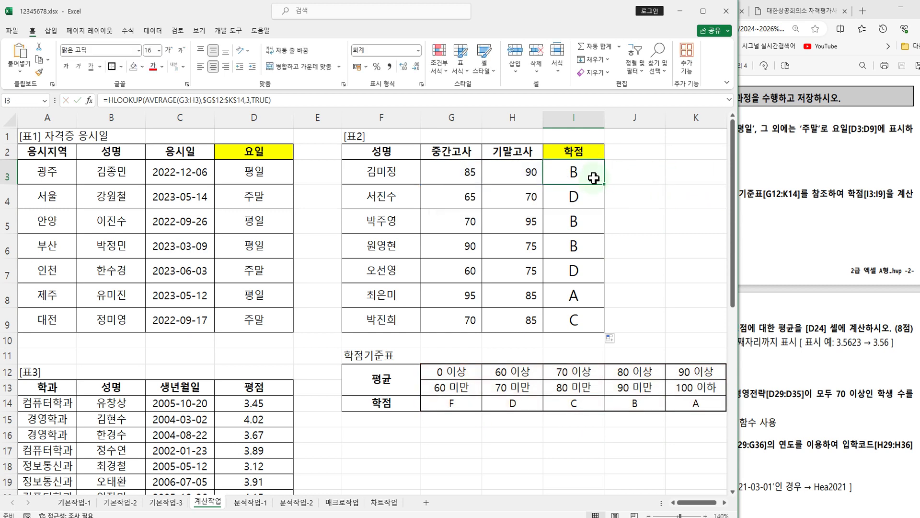
double_click(595, 174)
drag(569, 176, 601, 174)
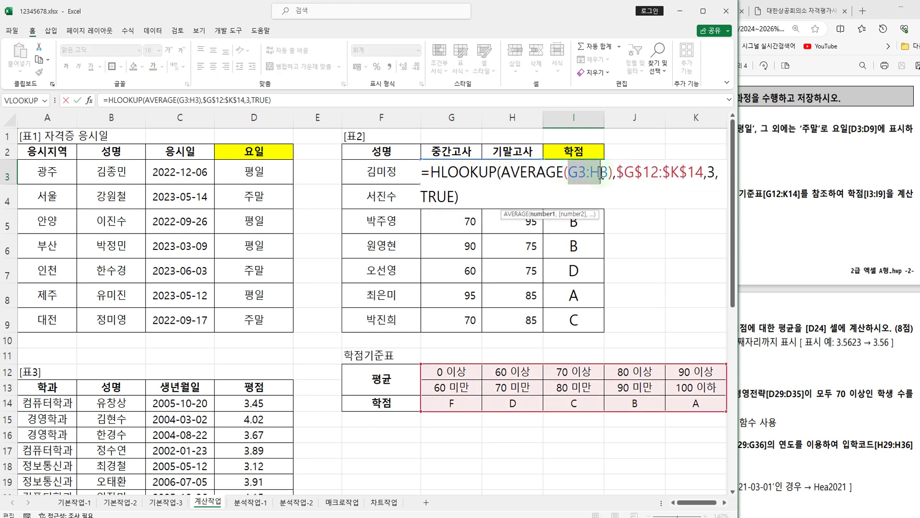
key(Escape)
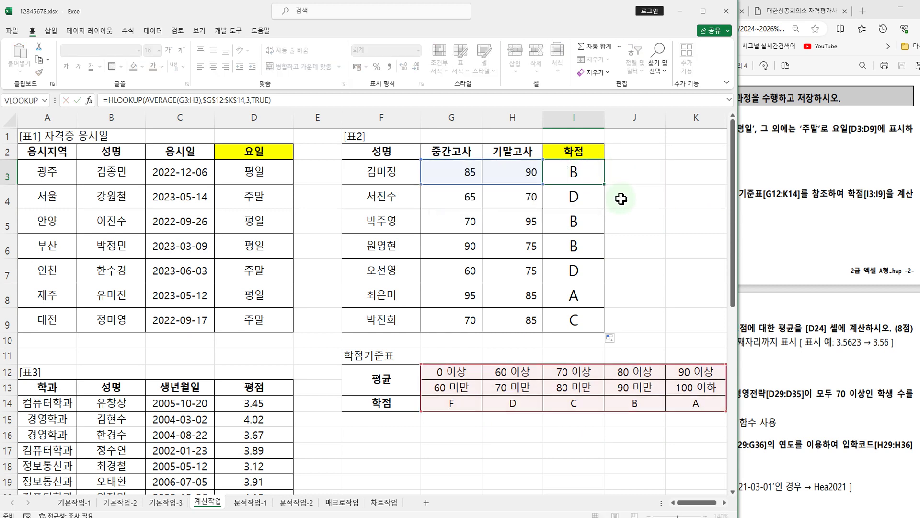
double_click(594, 199)
drag(574, 196, 609, 196)
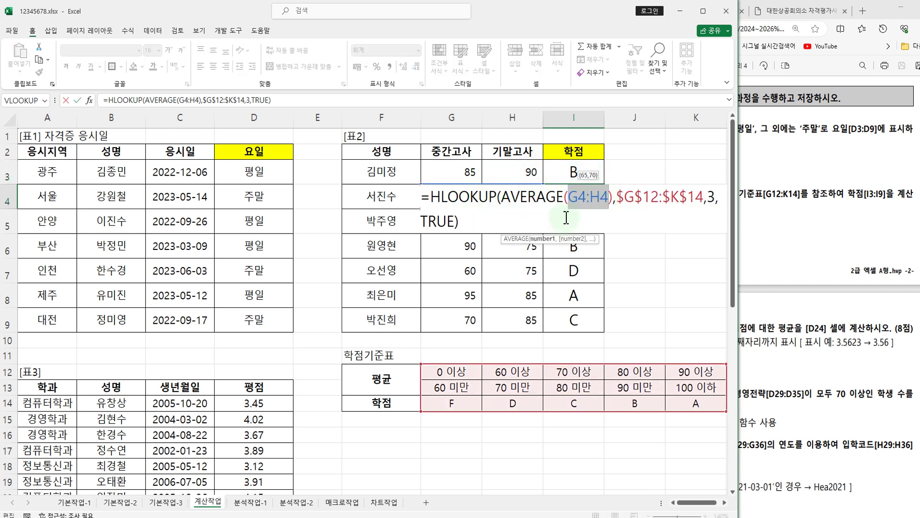
drag(617, 199, 704, 201)
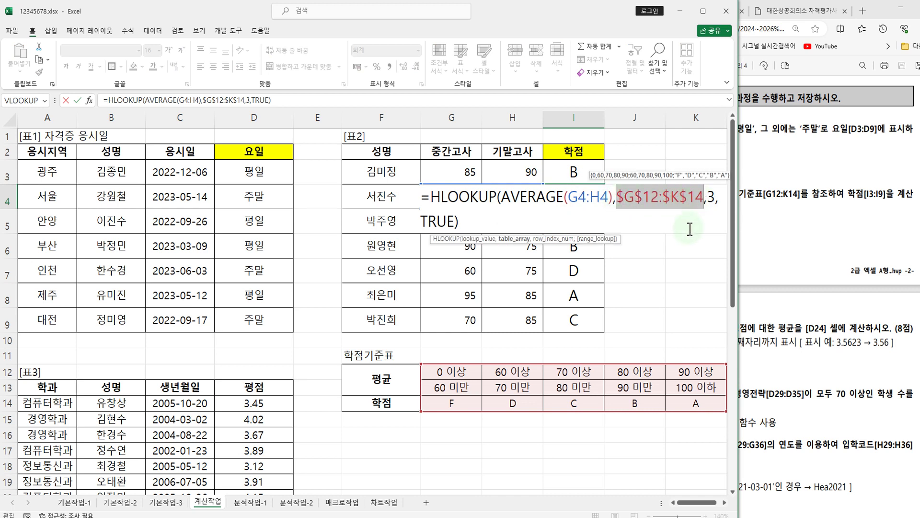
key(Escape)
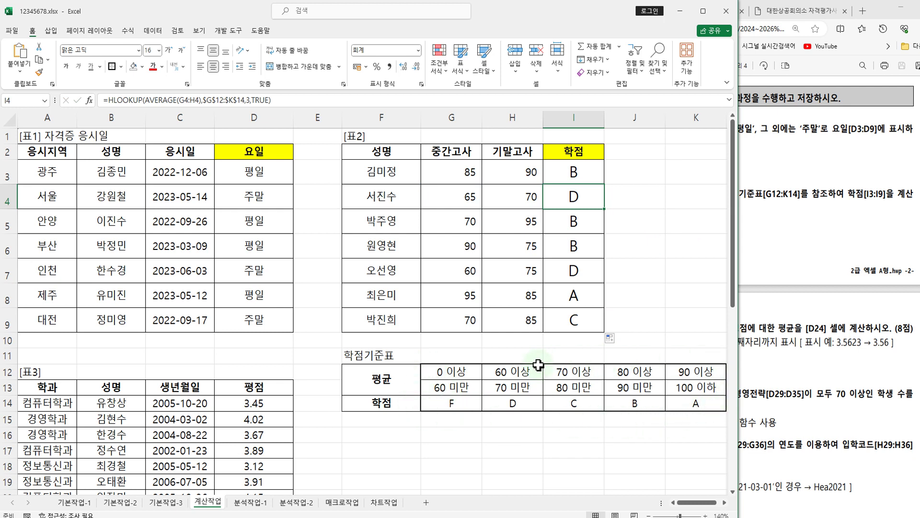
Step: Bring task 3 into view in the exam PDF, and set the font size of the 경영학과 평균 평점 result cell D24 to 16
click(774, 241)
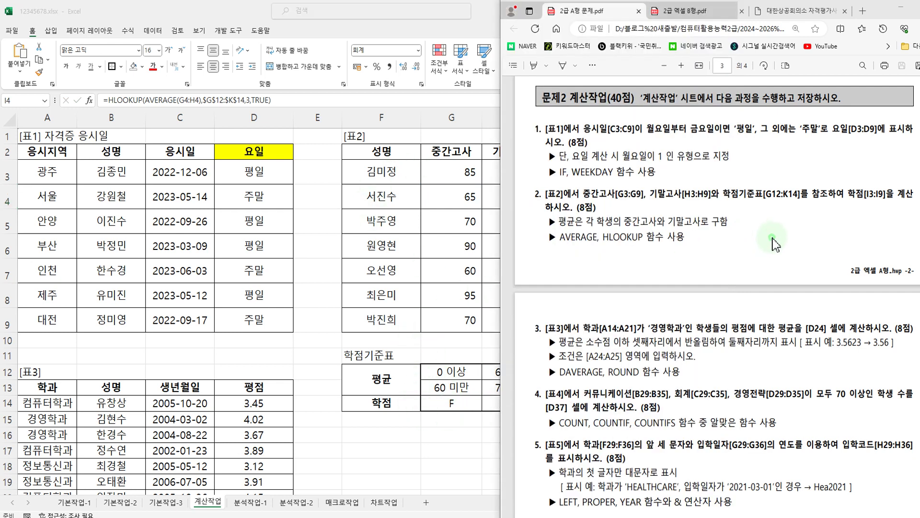
scroll(657, 278, down, 2)
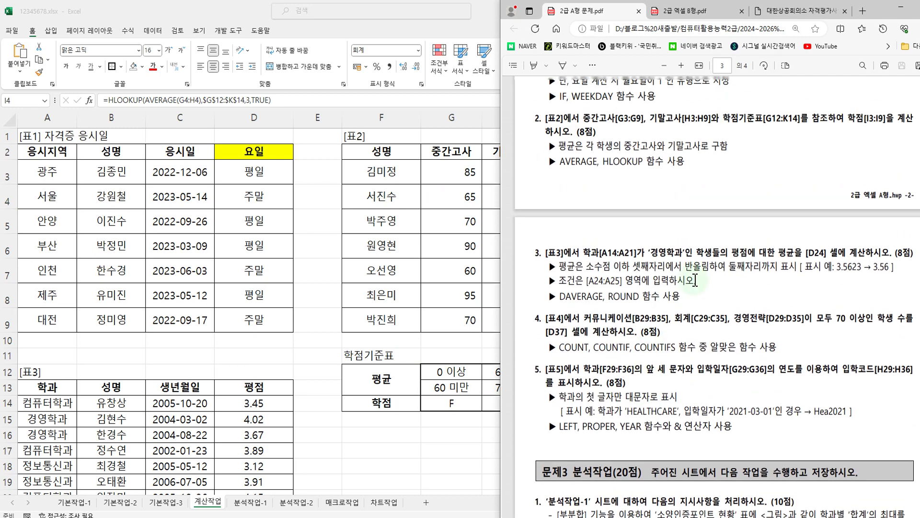
click(242, 347)
scroll(242, 347, down, 1)
scroll(242, 347, down, 2)
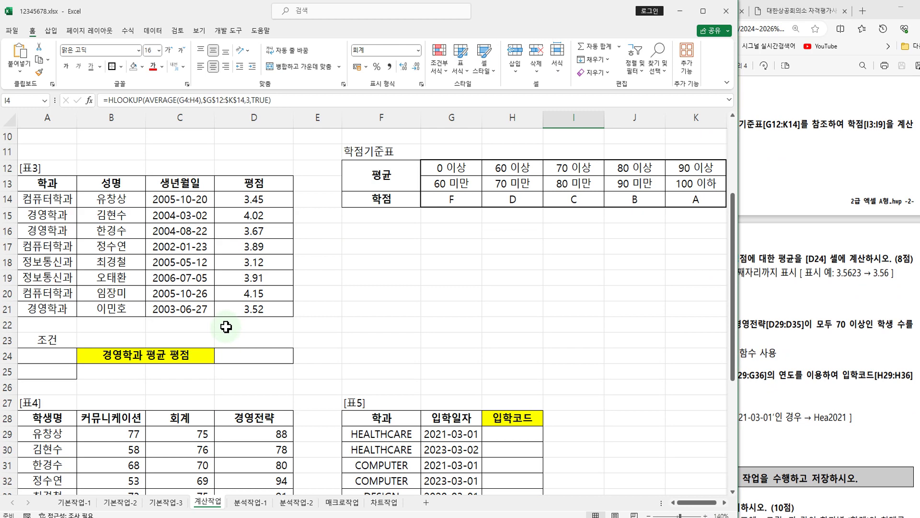
scroll(243, 346, down, 1)
click(242, 313)
scroll(242, 313, up, 1)
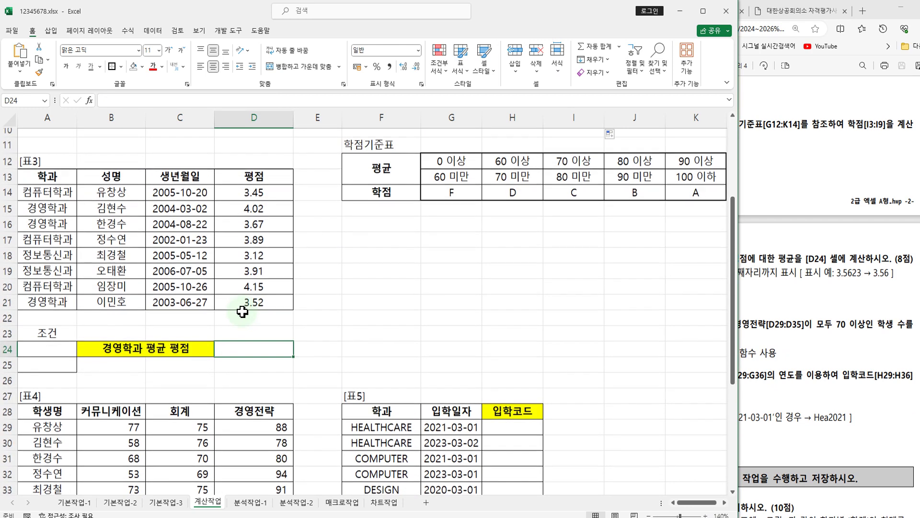
click(158, 50)
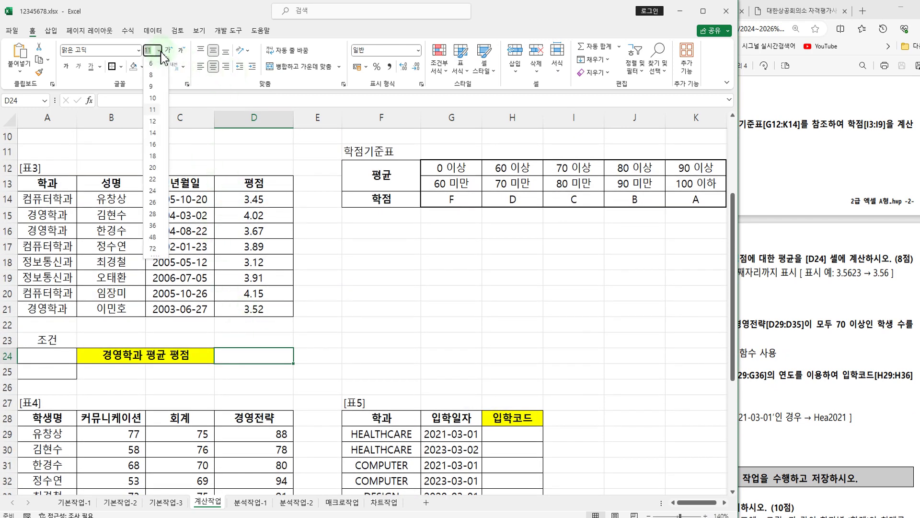
click(152, 134)
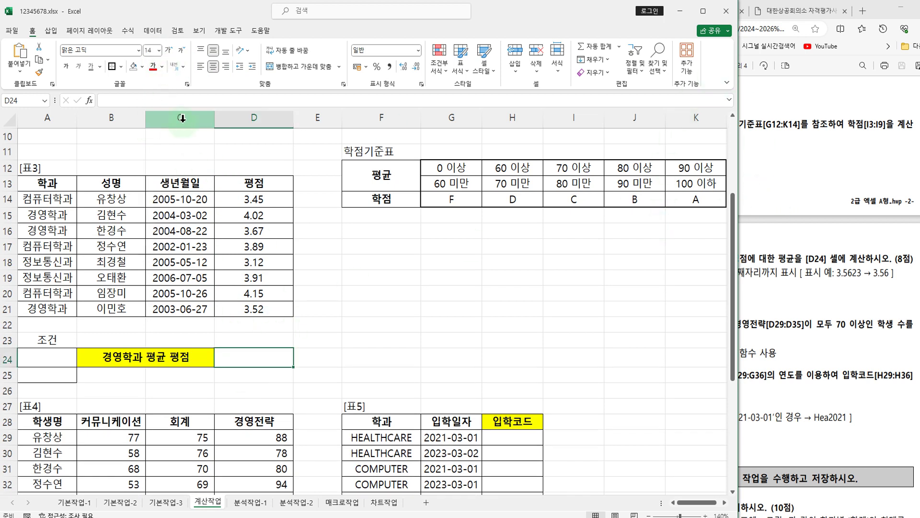
click(158, 50)
click(152, 145)
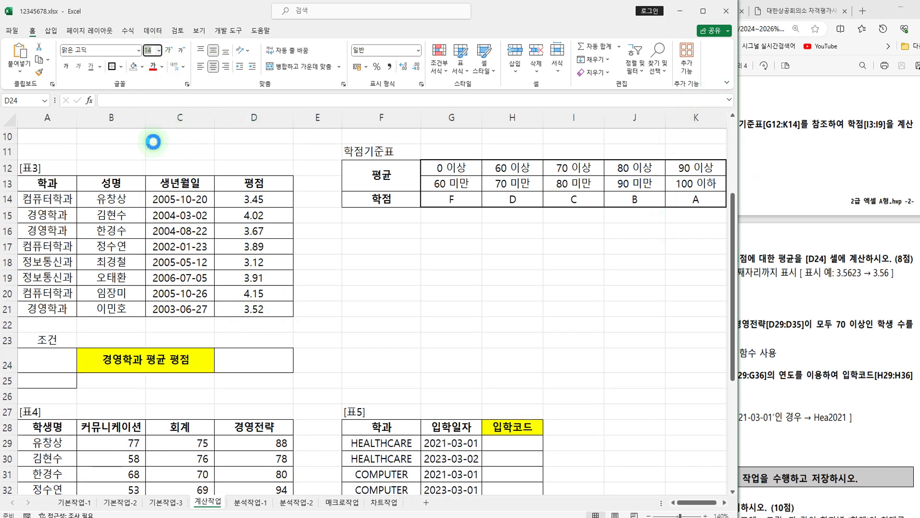
Step: Examine task 3 in the exam PDF against 표3's 학과 and 평점 columns, the 경영학과 rows and result cell D24
click(799, 174)
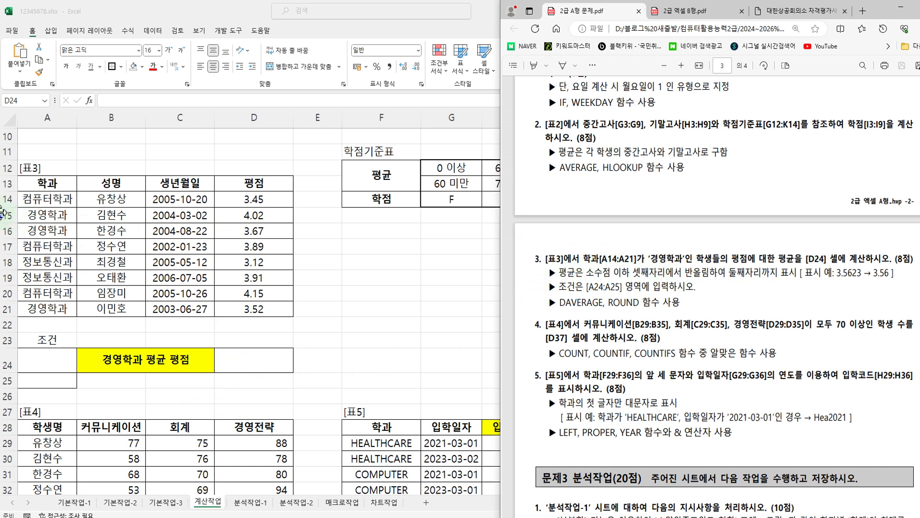
mouse_move(28, 215)
mouse_down()
mouse_move(57, 311)
mouse_move(79, 324)
mouse_up()
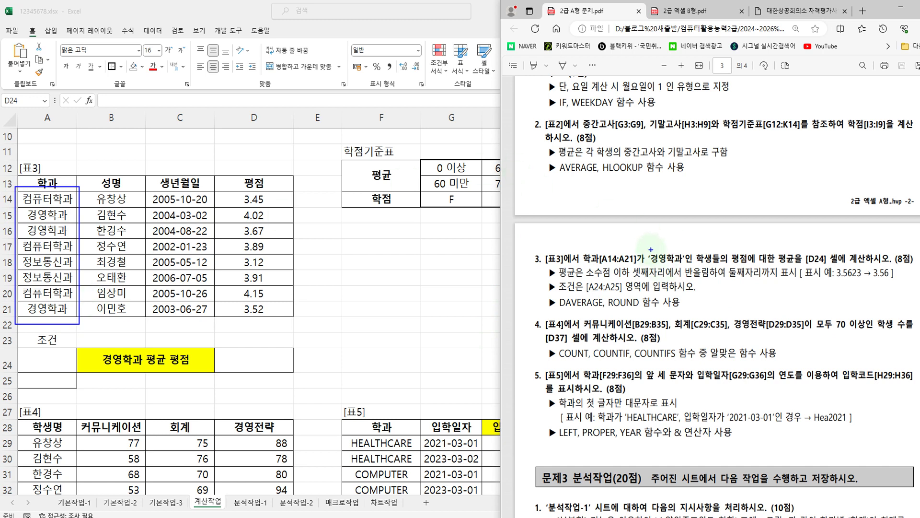
mouse_move(638, 247)
mouse_down()
mouse_move(704, 272)
mouse_move(800, 270)
mouse_up()
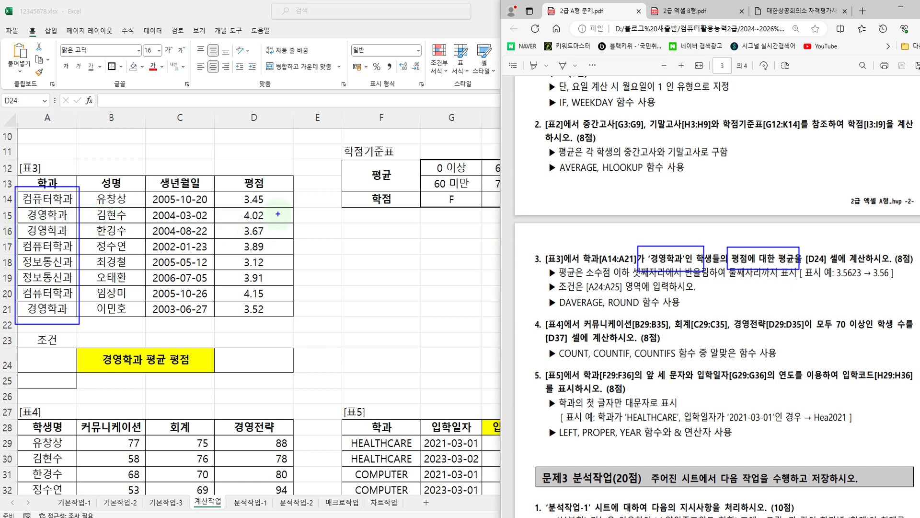
drag(282, 230, 286, 226)
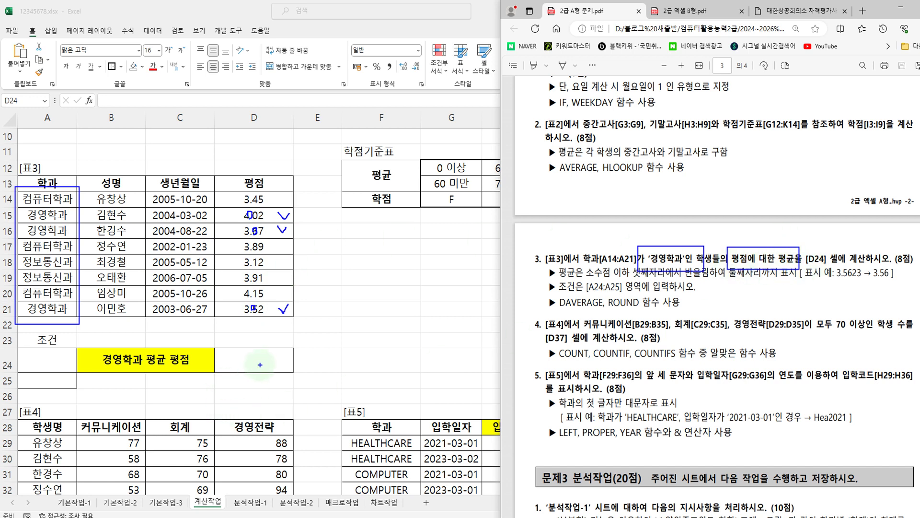
drag(256, 357, 274, 353)
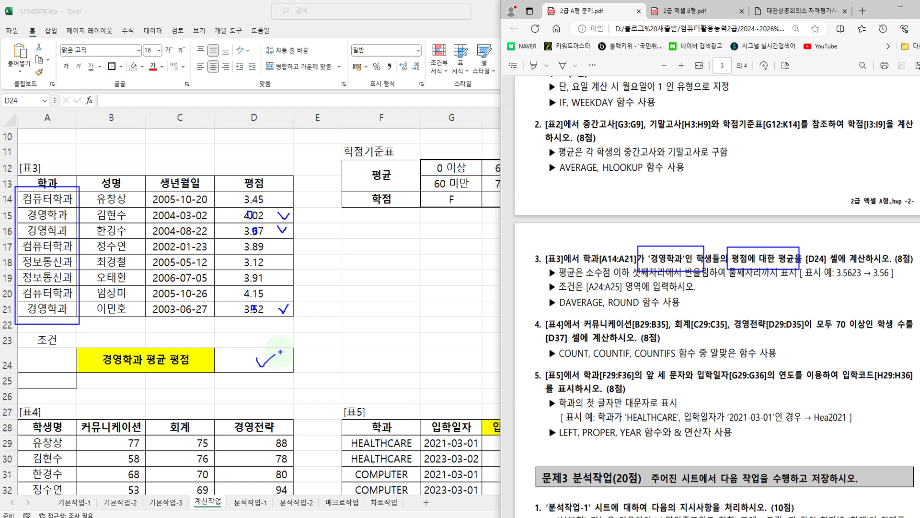
key(Escape)
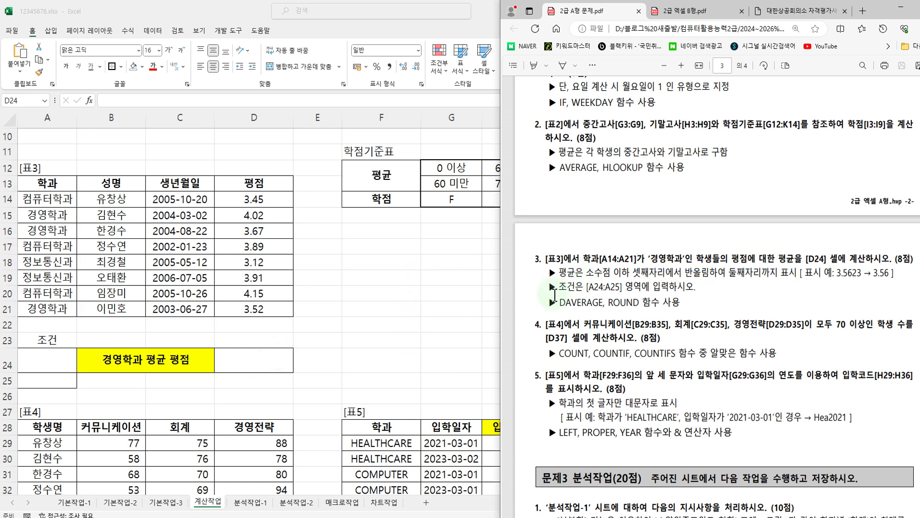
Step: Examine task 3's DAVERAGE and ROUND functions, two-decimal display example and criteria range A24:A25 against 표3's 학과 column and result cell D24
drag(555, 295, 606, 309)
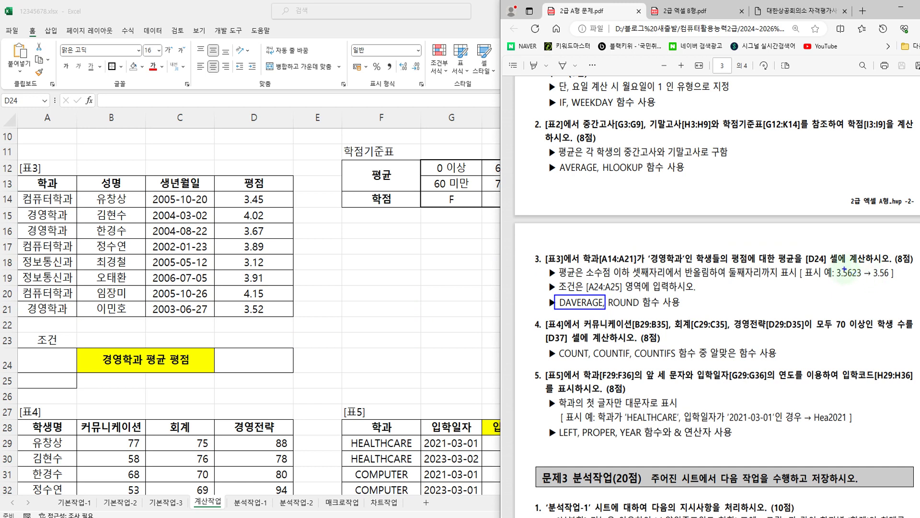
drag(868, 263, 895, 284)
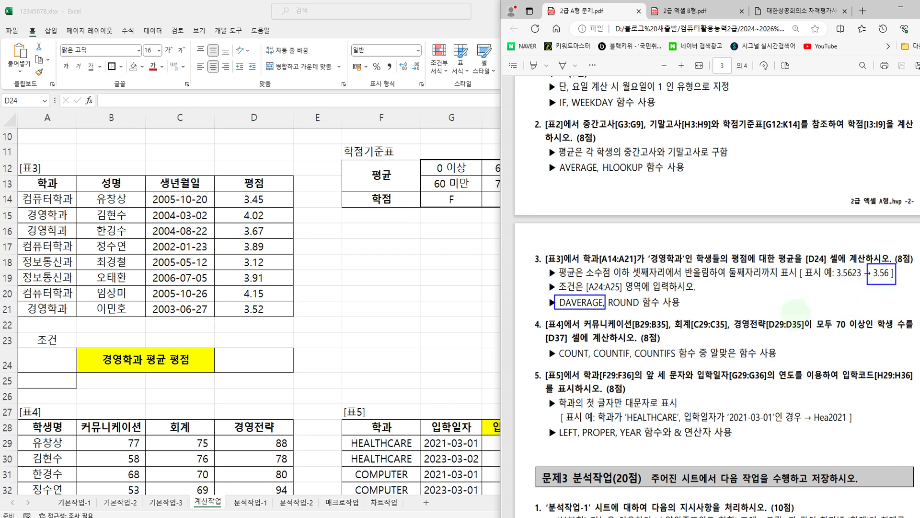
mouse_move(607, 295)
mouse_down()
mouse_move(629, 309)
mouse_move(666, 309)
mouse_up()
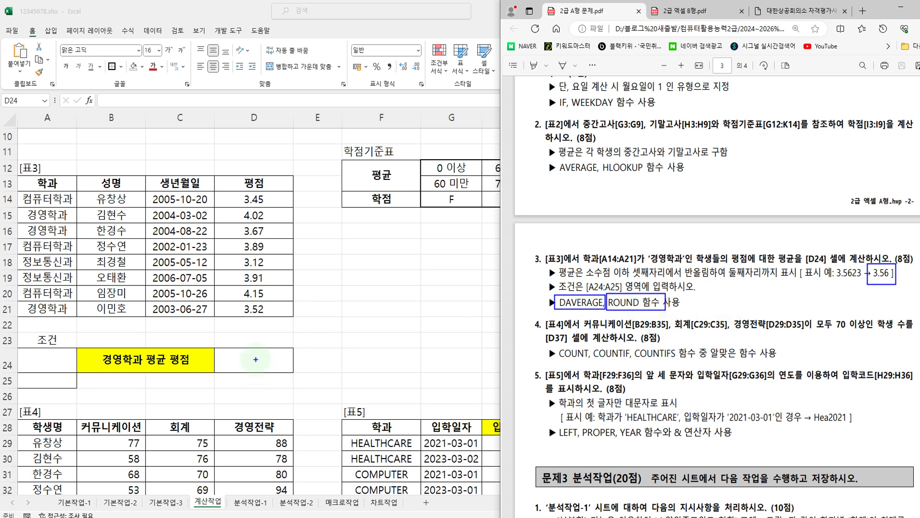
drag(260, 366, 268, 353)
key(Escape)
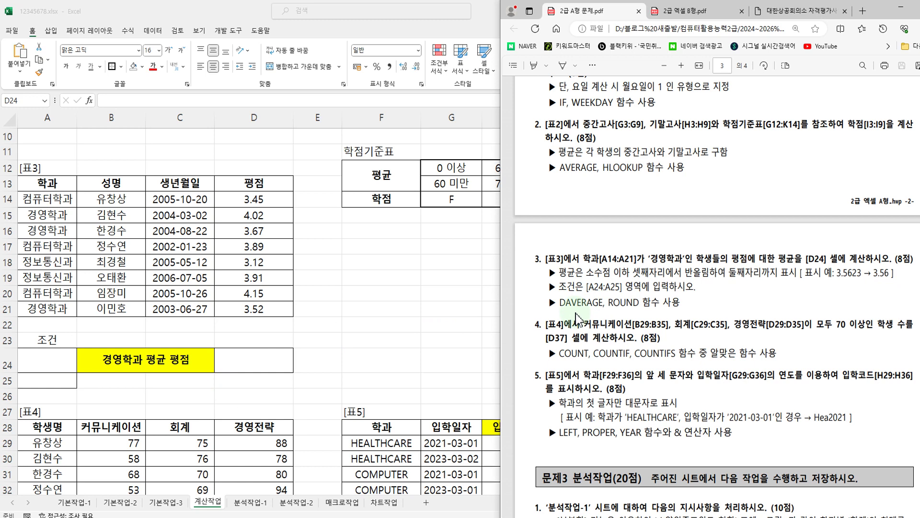
mouse_move(556, 294)
mouse_down()
mouse_move(578, 309)
mouse_move(607, 311)
mouse_up()
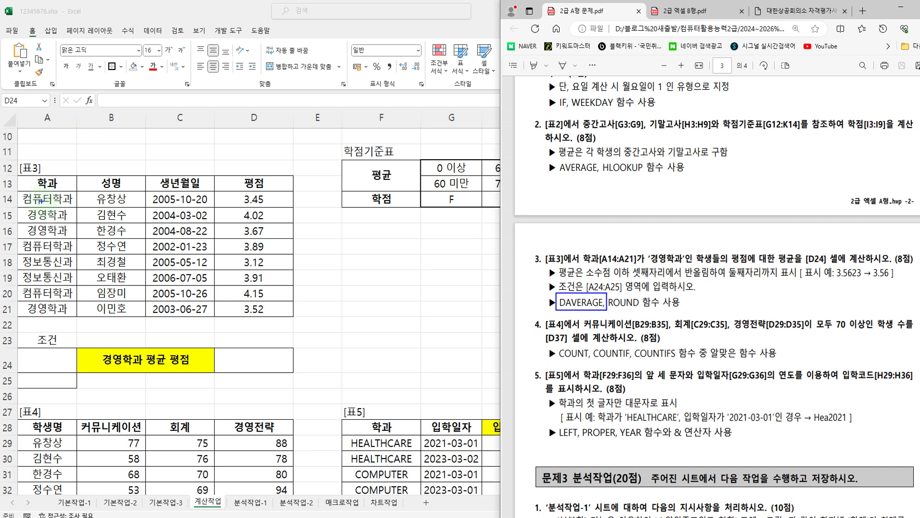
mouse_move(17, 173)
mouse_down()
mouse_move(47, 209)
mouse_move(81, 209)
mouse_up()
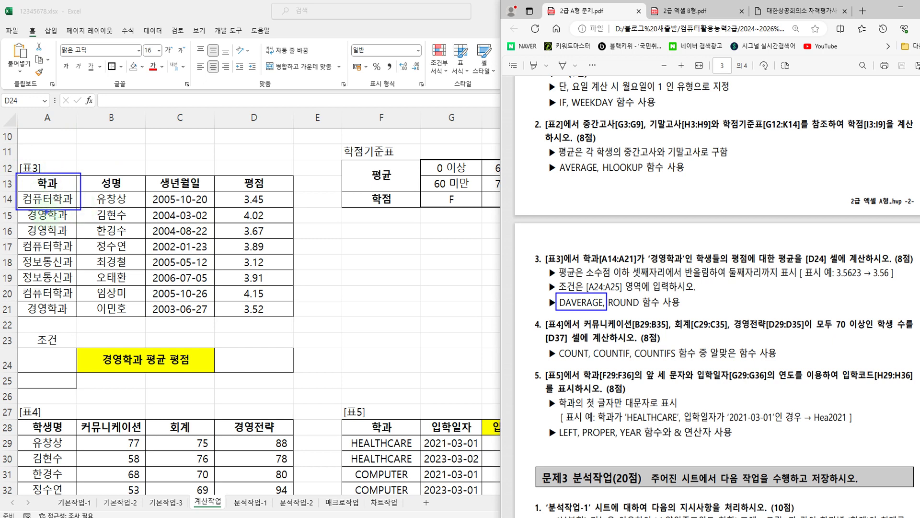
key(Escape)
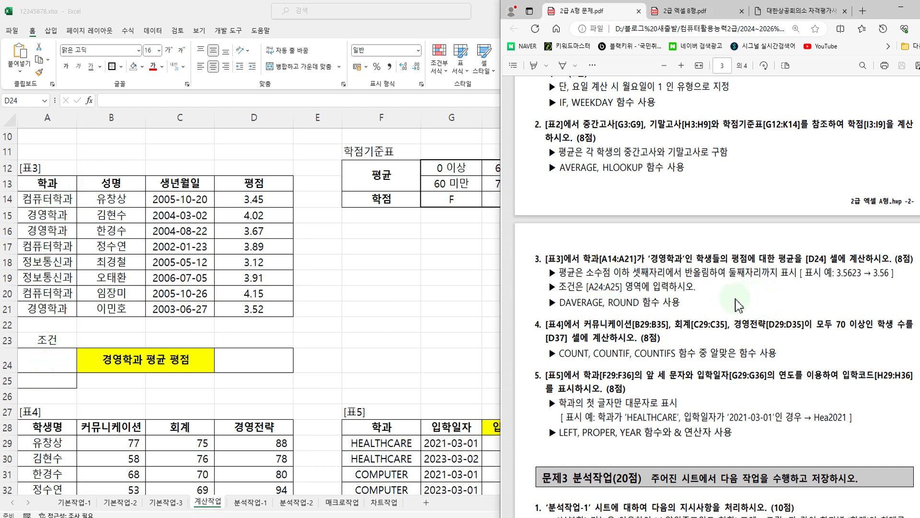
mouse_move(549, 277)
mouse_down()
mouse_move(595, 296)
mouse_move(651, 296)
mouse_up()
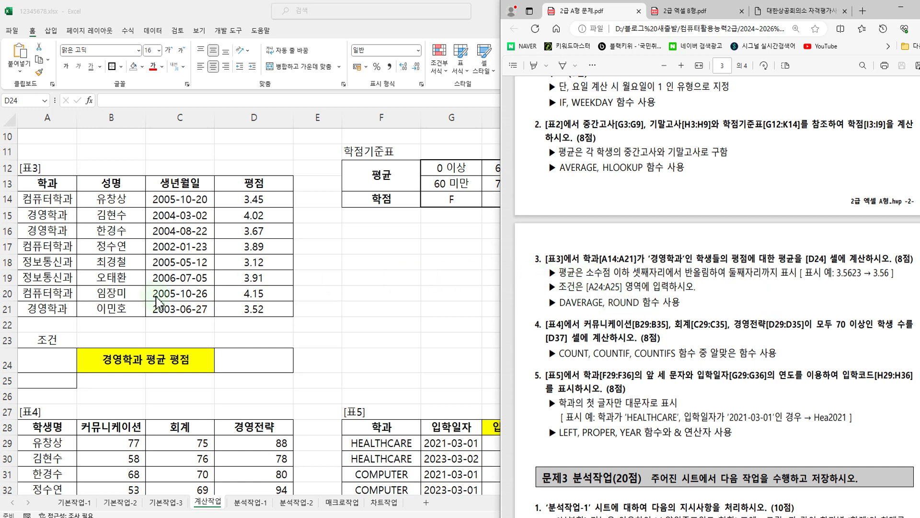
Step: Build the criteria range by copying 표3's 학과 header into A24 and a 경영학과 entry into A25
click(47, 365)
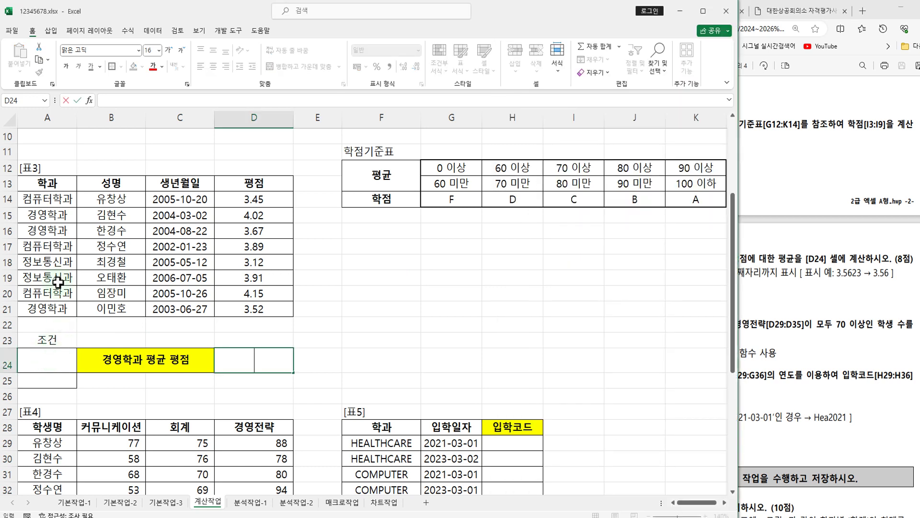
click(48, 183)
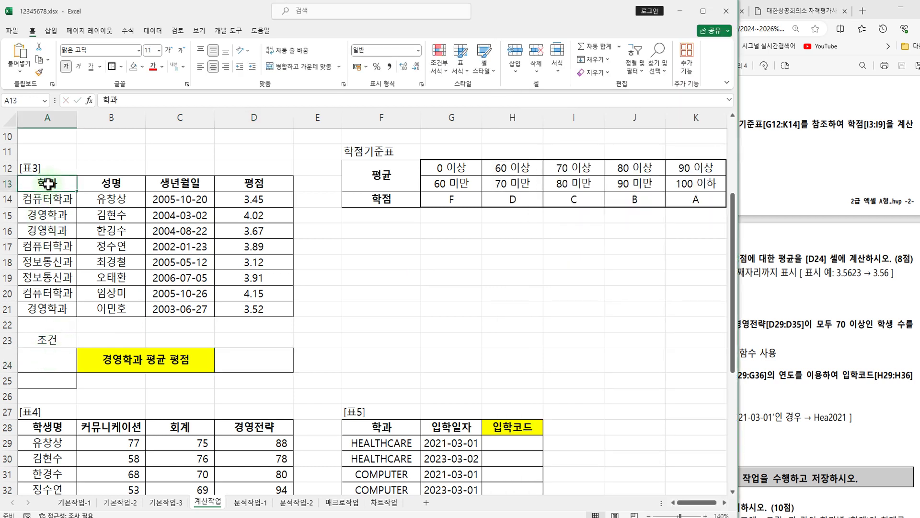
key(ctrl+c)
click(44, 364)
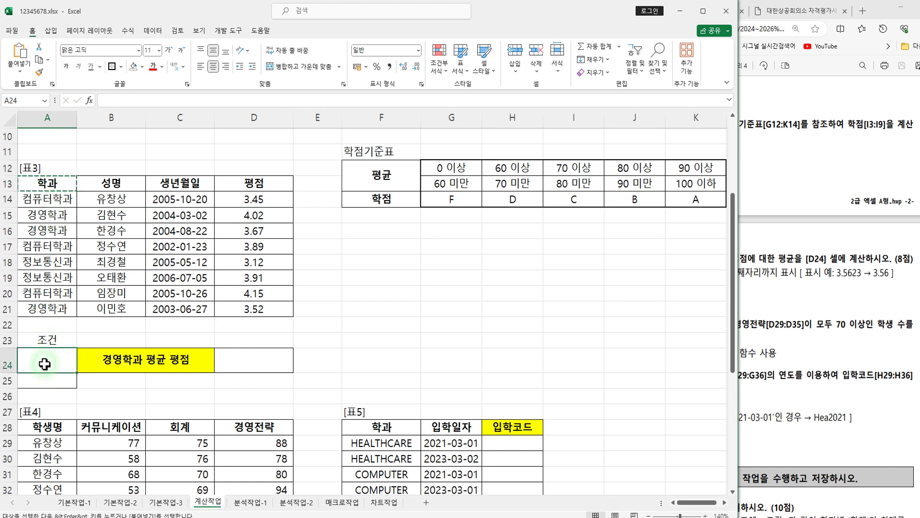
key(ctrl+v)
click(51, 213)
key(ctrl+c)
click(58, 381)
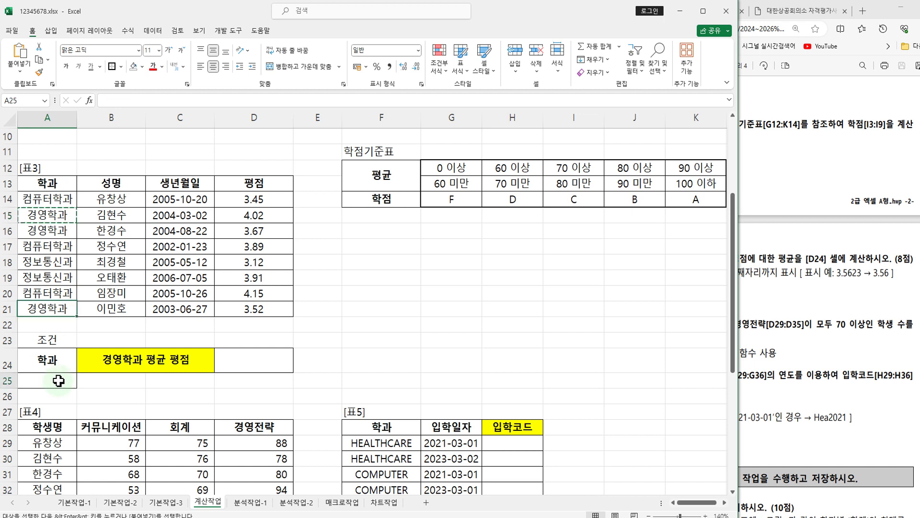
key(ctrl+v)
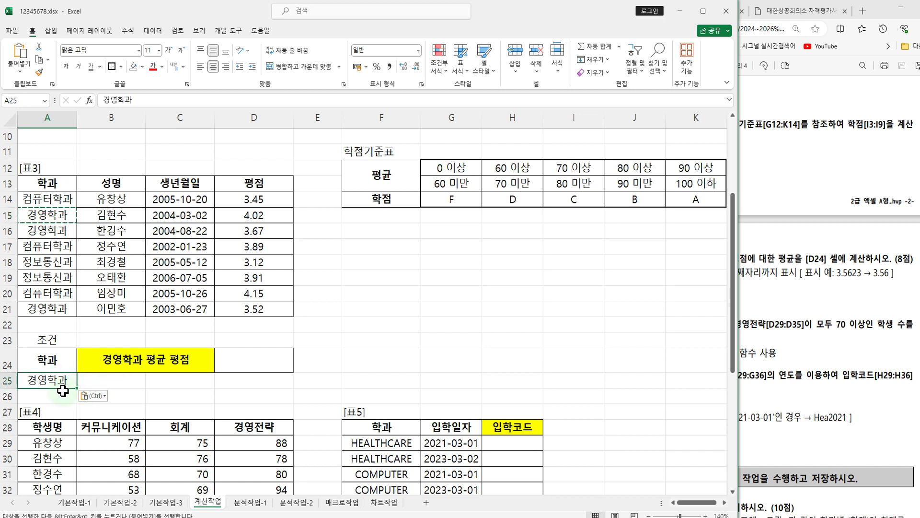
click(105, 384)
drag(56, 359, 58, 379)
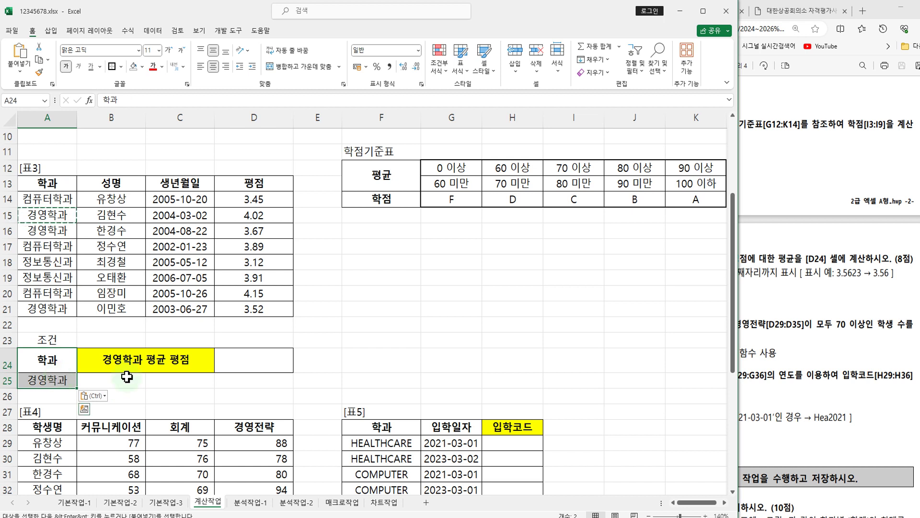
Step: Start a DAVERAGE formula in result cell D24
double_click(242, 364)
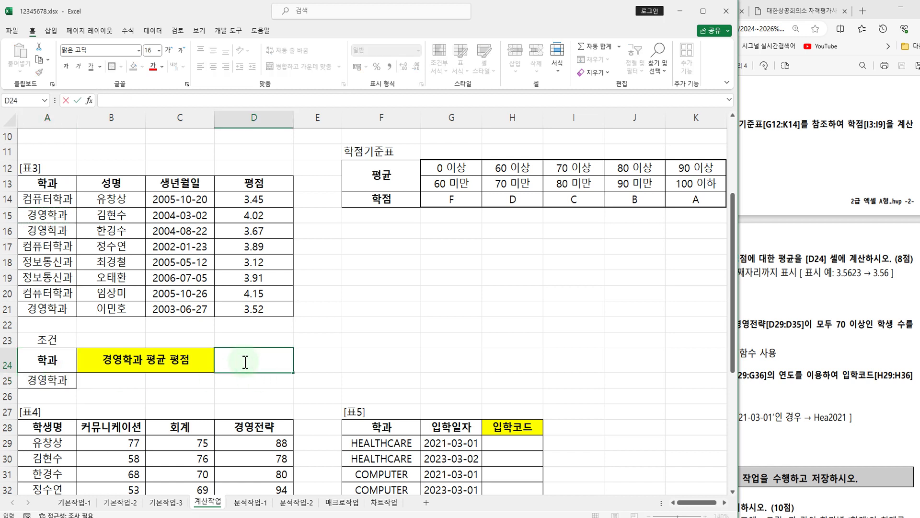
text(=)
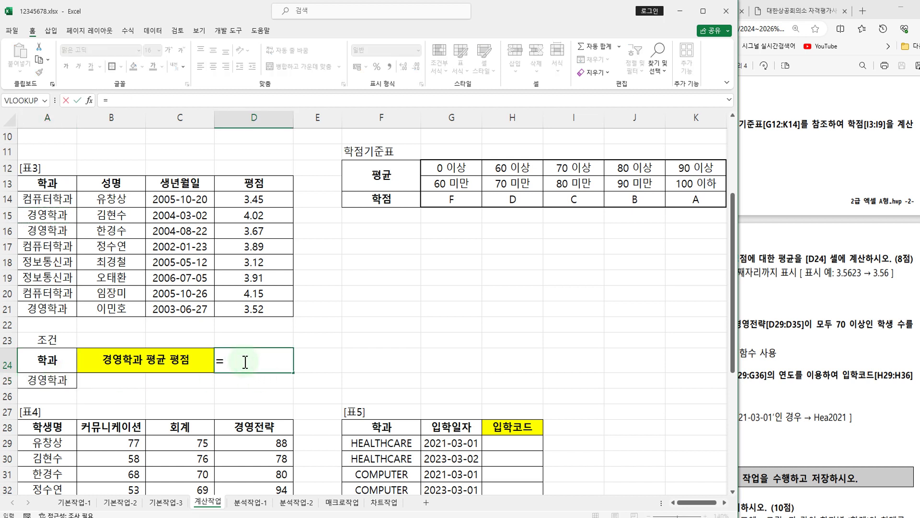
text(DA)
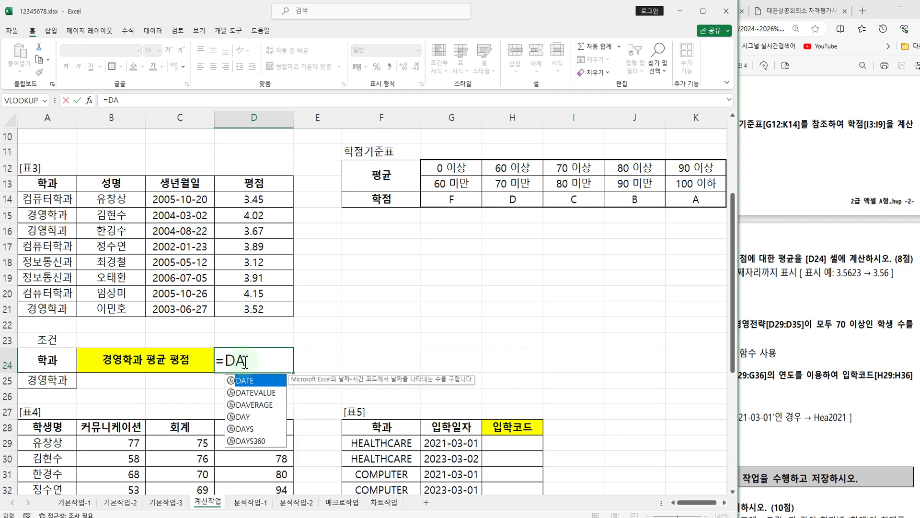
double_click(254, 404)
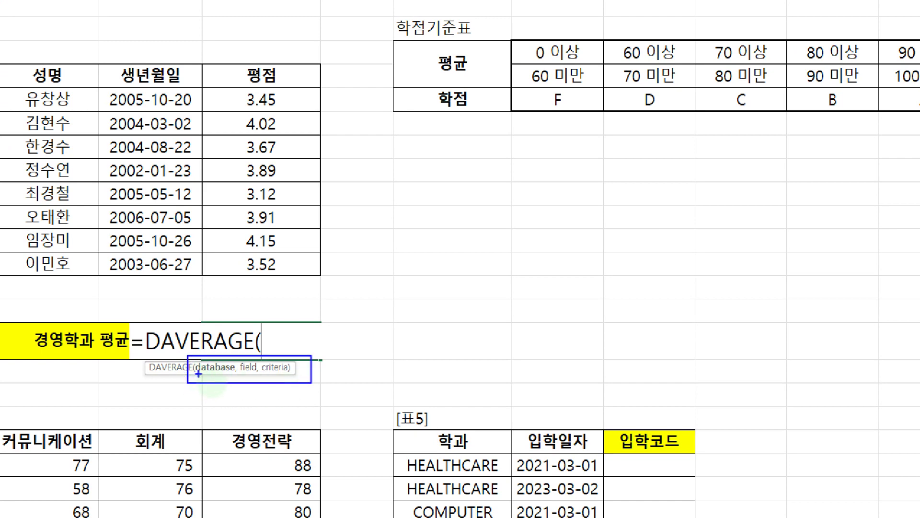
Step: Review DAVERAGE's database, field and criteria arguments against 표3's 평점 column and the criteria cells
drag(196, 374, 232, 373)
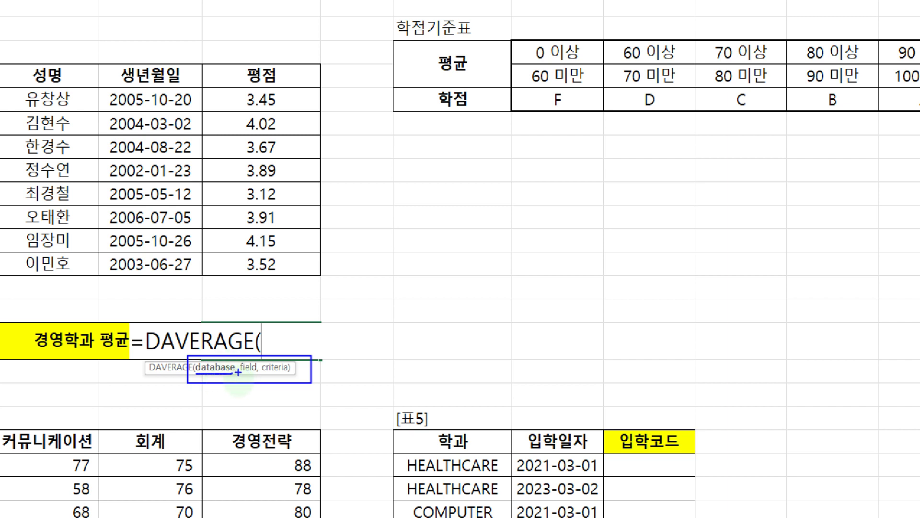
drag(239, 373, 250, 370)
drag(168, 375, 179, 370)
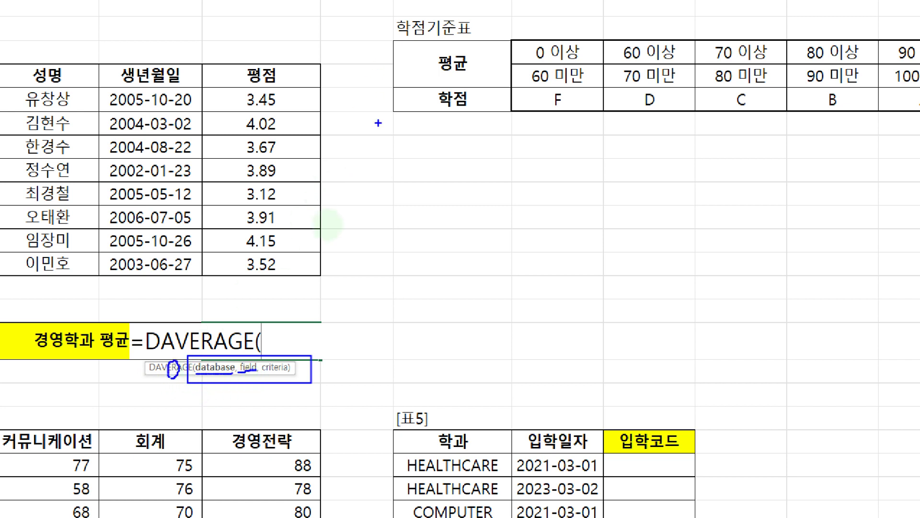
mouse_move(288, 263)
mouse_down()
mouse_move(246, 237)
mouse_move(272, 87)
mouse_move(297, 176)
mouse_move(276, 261)
mouse_up()
drag(246, 376, 251, 375)
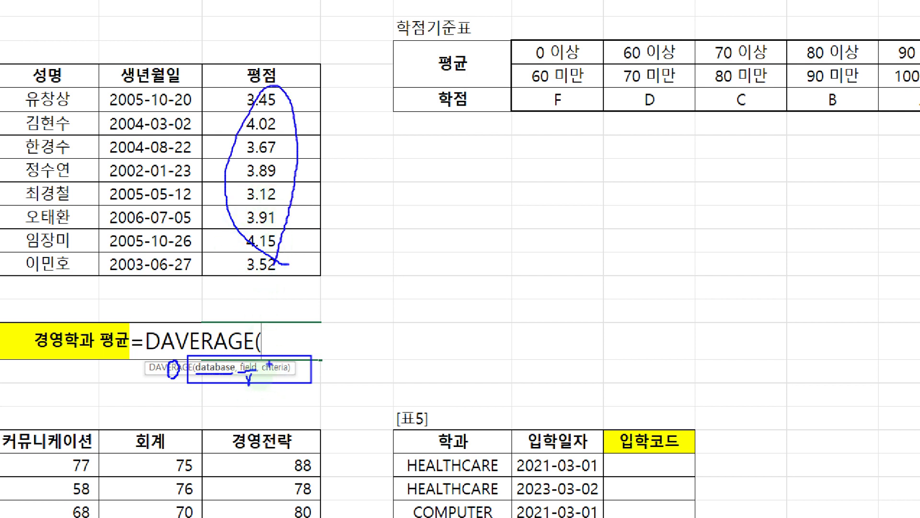
drag(262, 372, 291, 371)
drag(8, 363, 22, 389)
mouse_move(8, 359)
mouse_down()
mouse_move(40, 383)
mouse_move(32, 396)
mouse_up()
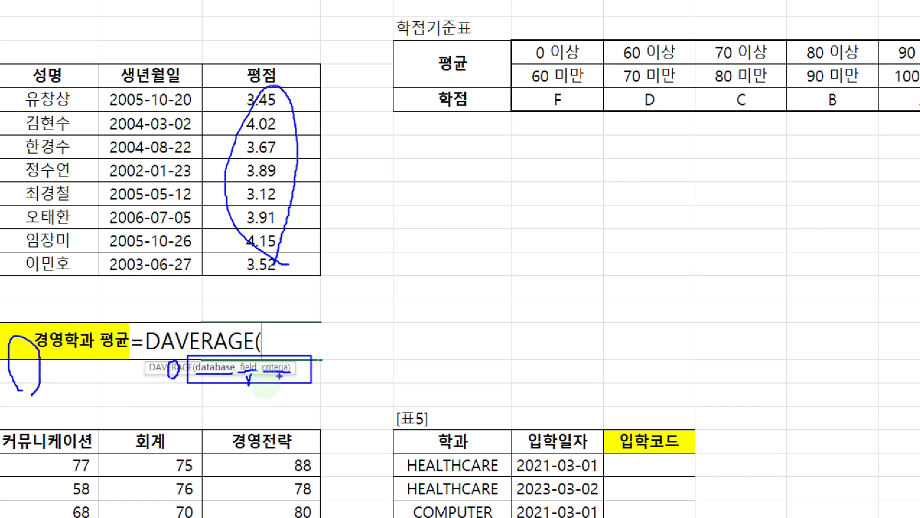
key(Escape)
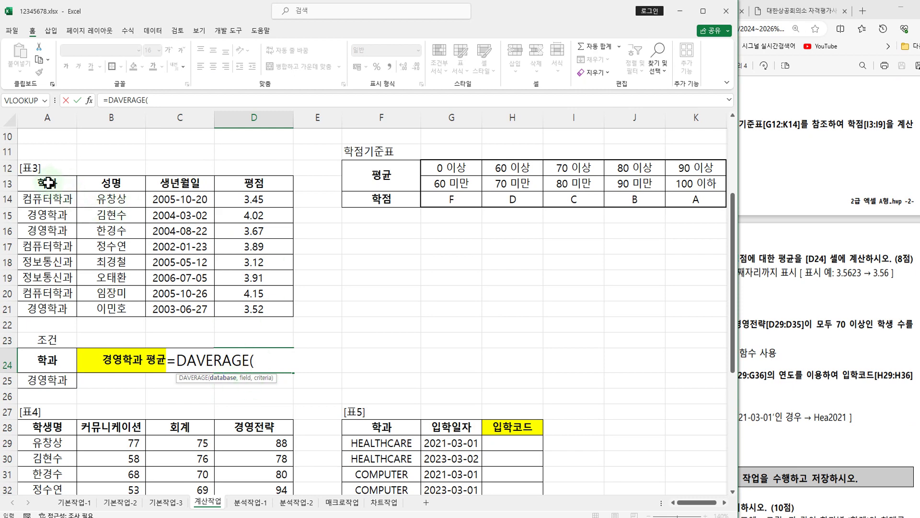
Step: Complete D24's DAVERAGE formula with database A13:D21, field 4 and criteria A24:A25
drag(48, 183, 255, 308)
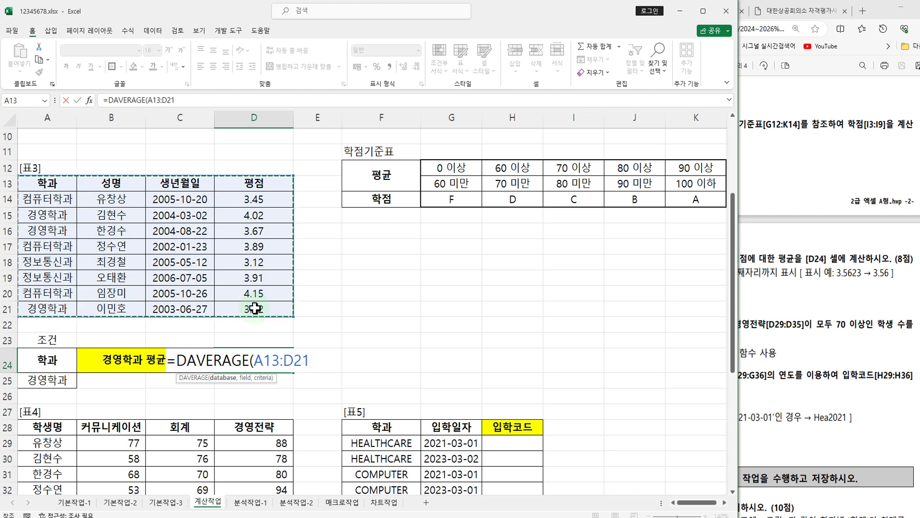
text(,4)
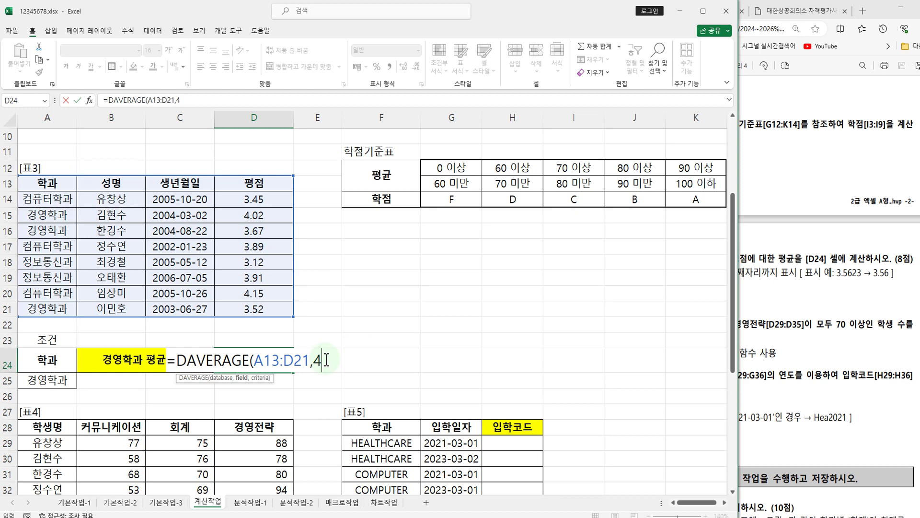
text(,)
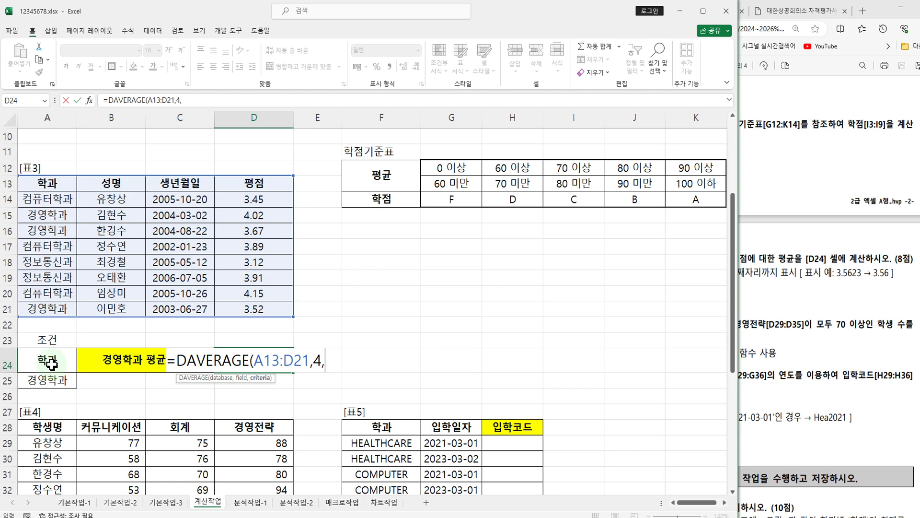
drag(52, 364, 52, 375)
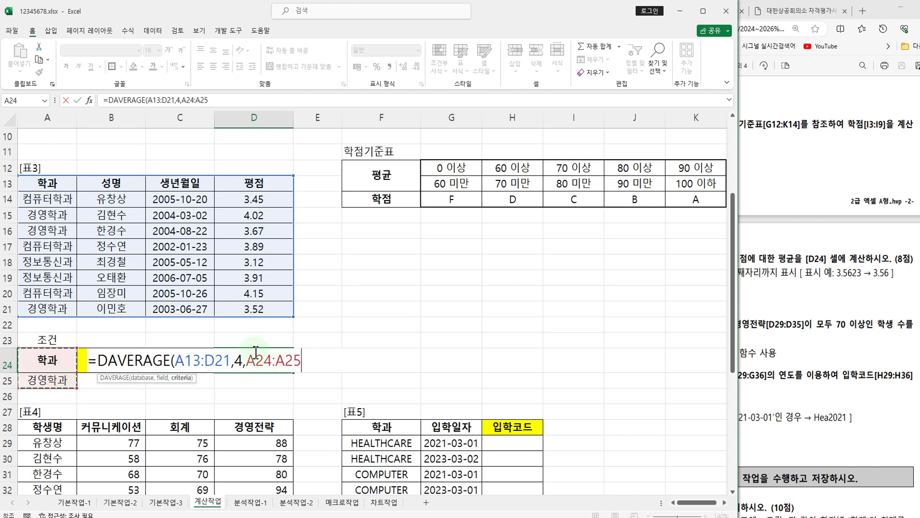
text())
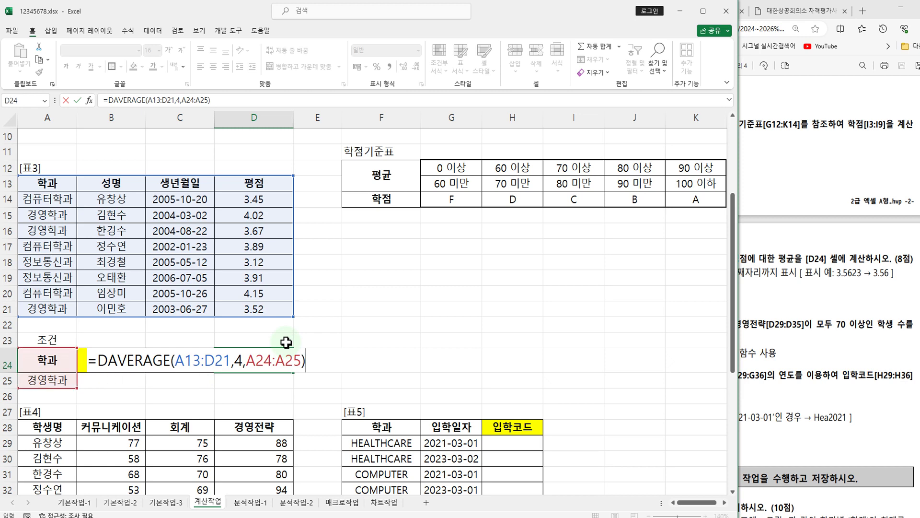
key(Return)
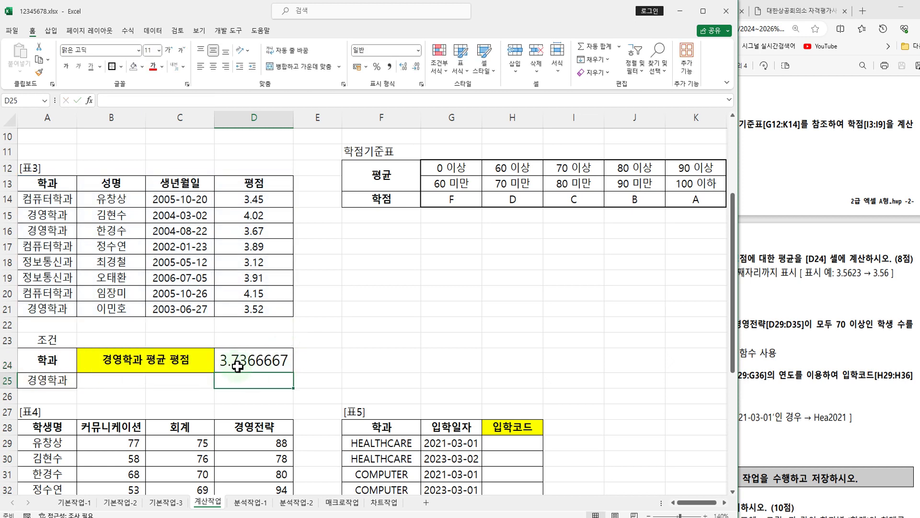
Step: Nest D24's DAVERAGE formula inside a ROUND function, as the task's two-decimal rounding instruction requires
click(267, 358)
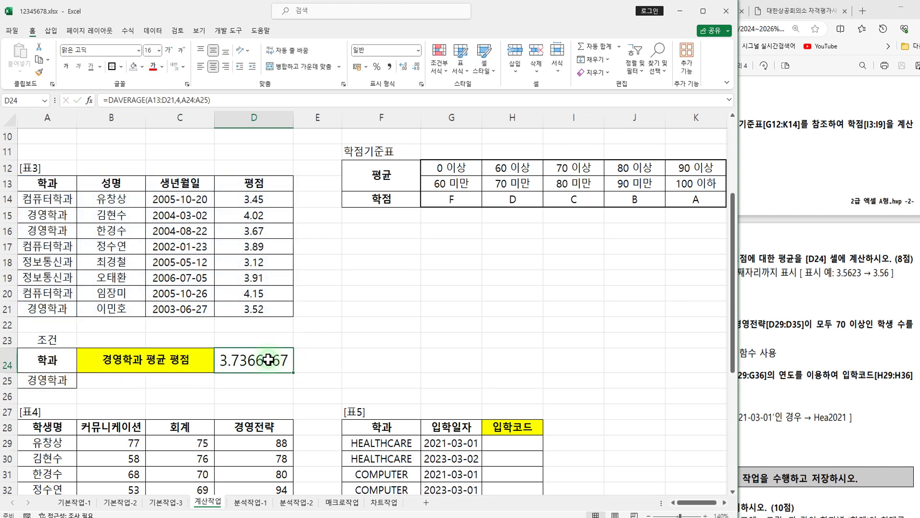
click(821, 303)
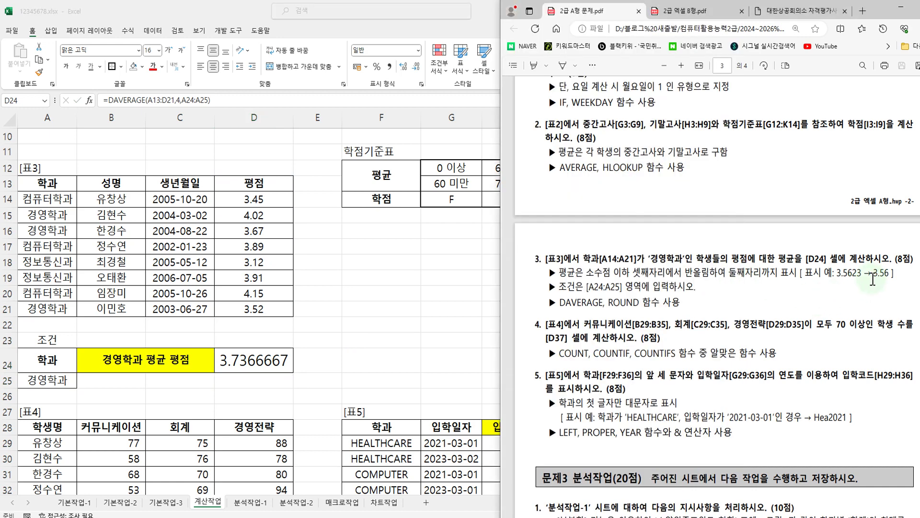
drag(606, 294, 686, 315)
drag(872, 262, 893, 285)
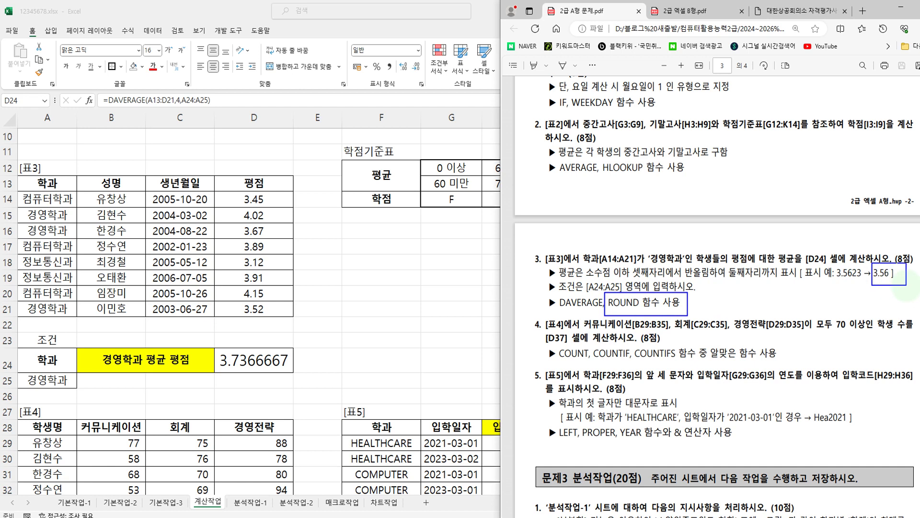
double_click(245, 361)
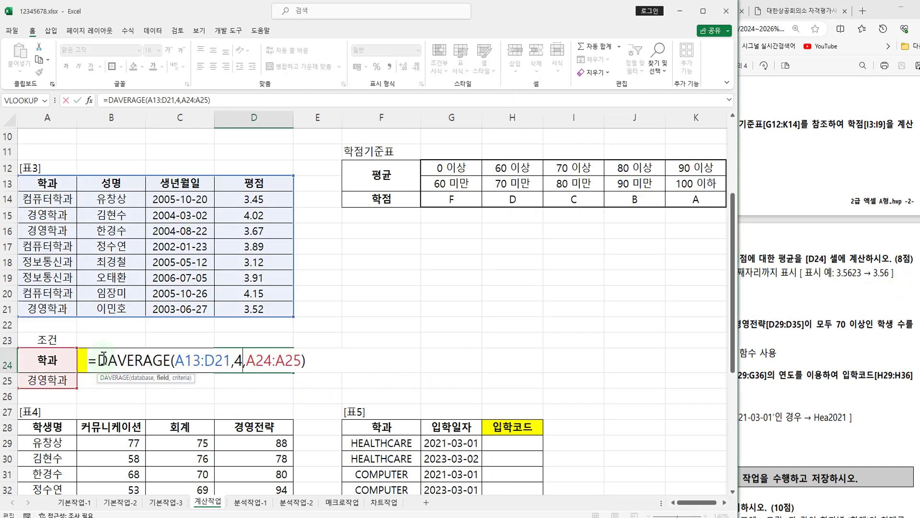
click(125, 368)
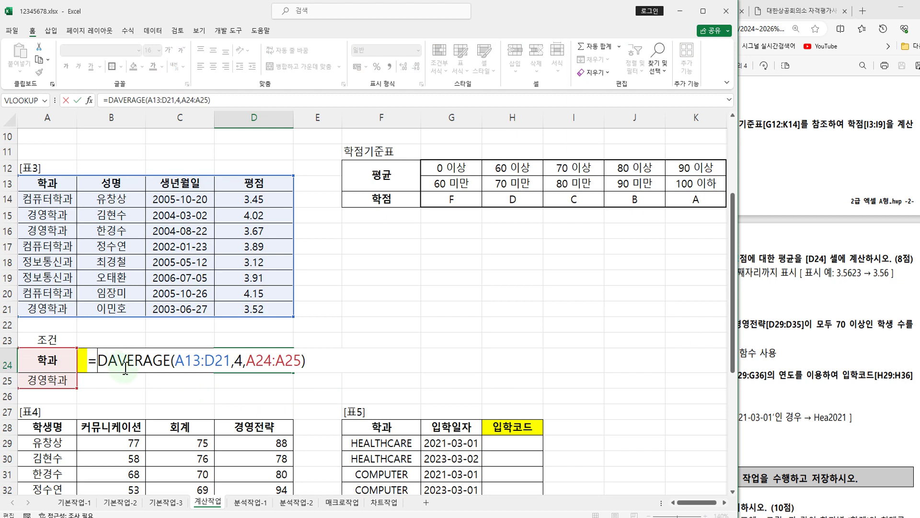
text(ROU)
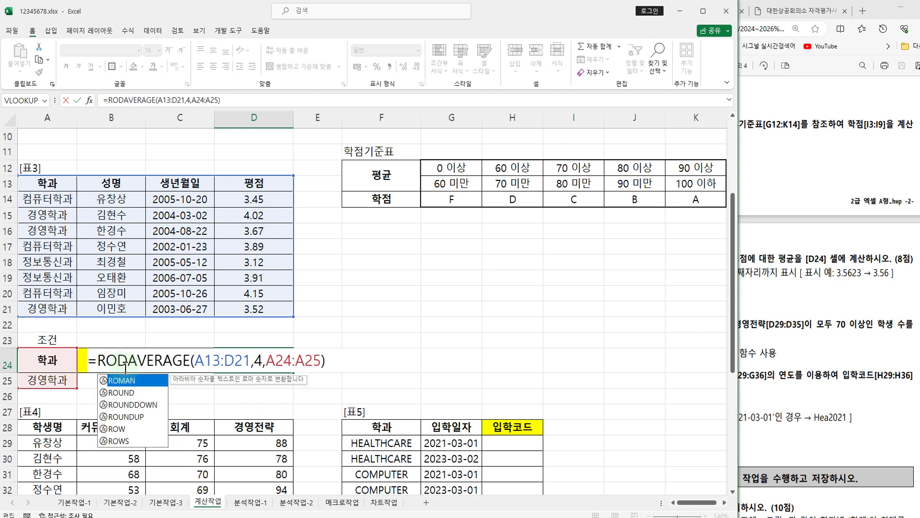
double_click(133, 380)
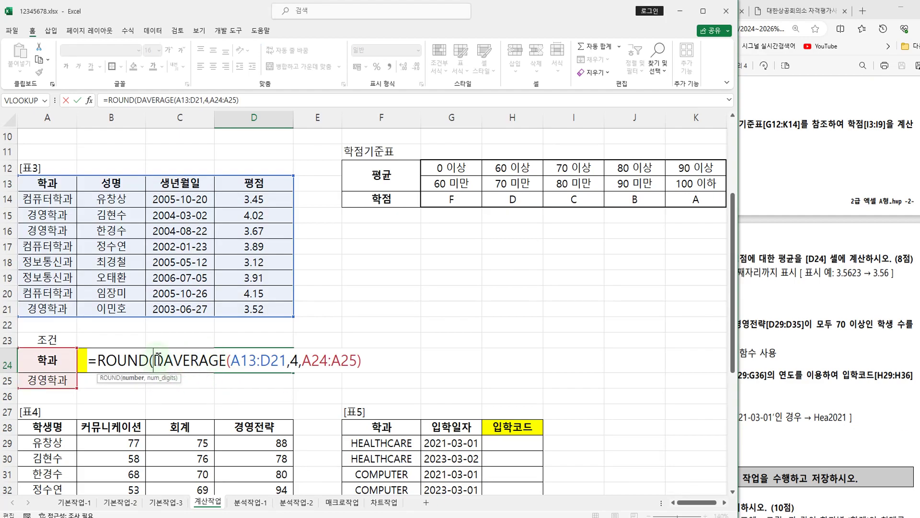
Step: Complete D24's ROUND formula with 2 as the number of digits
drag(160, 360, 362, 361)
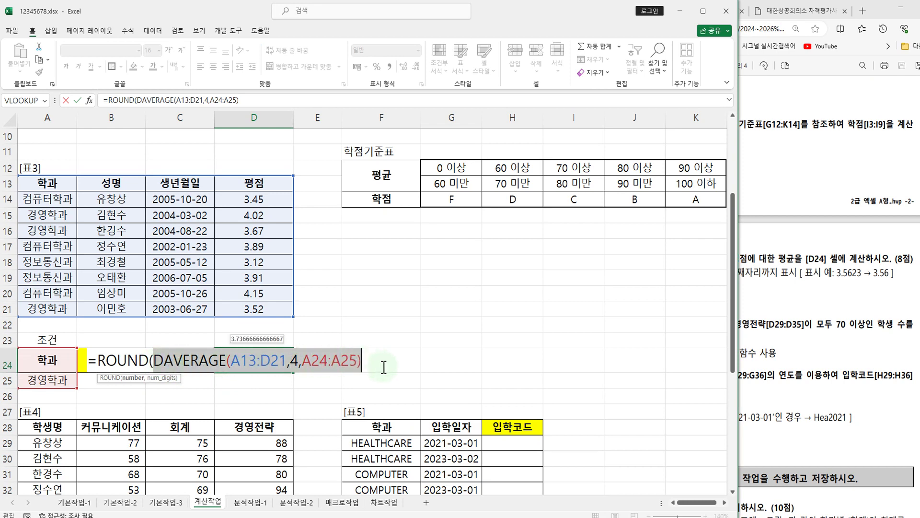
click(379, 363)
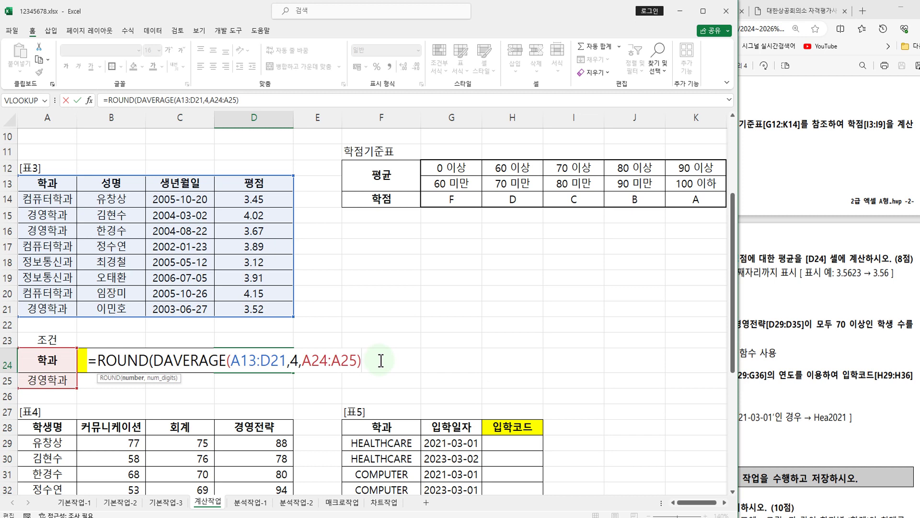
text(,)
text(-)
key(BackSpace)
text(3)
key(BackSpace)
text(2))
key(Return)
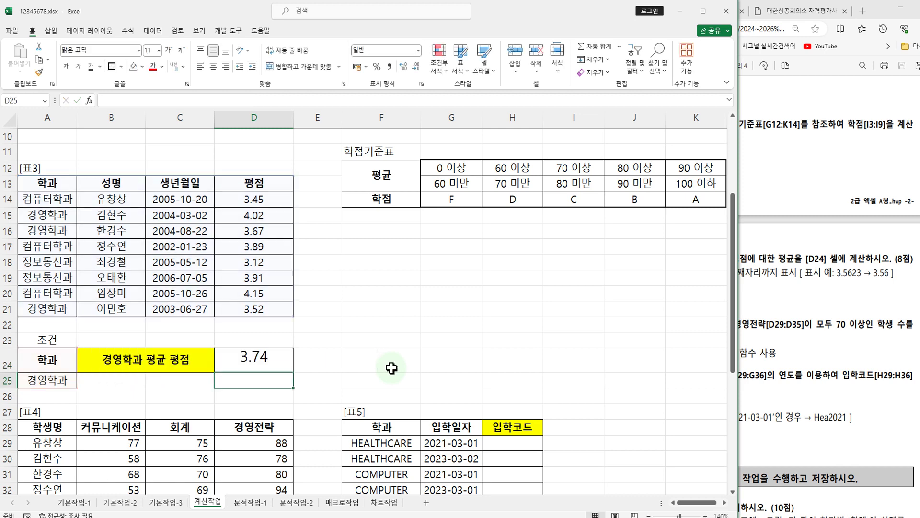
click(276, 363)
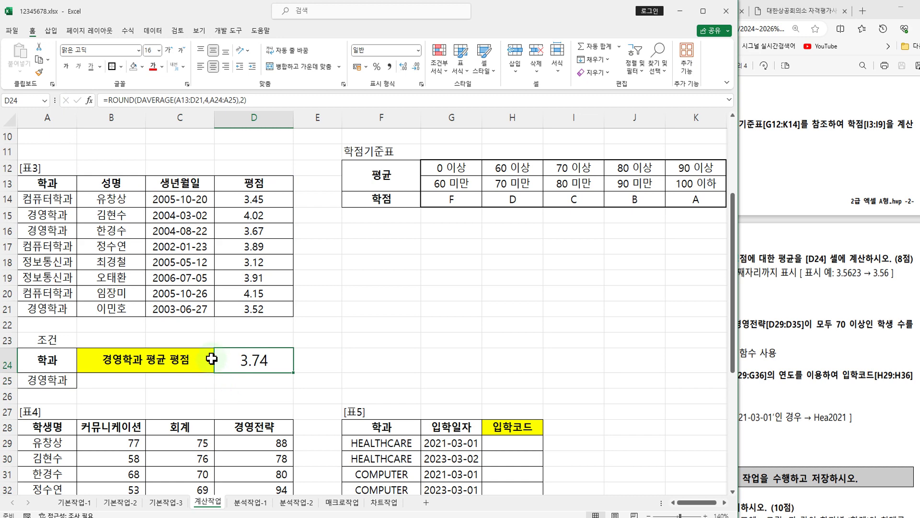
Step: Read task 4 in the PDF, checking 표4's three subject ranges, the 70-or-above condition, result cell D37 and the allowed COUNT functions
click(839, 206)
scroll(815, 216, down, 1)
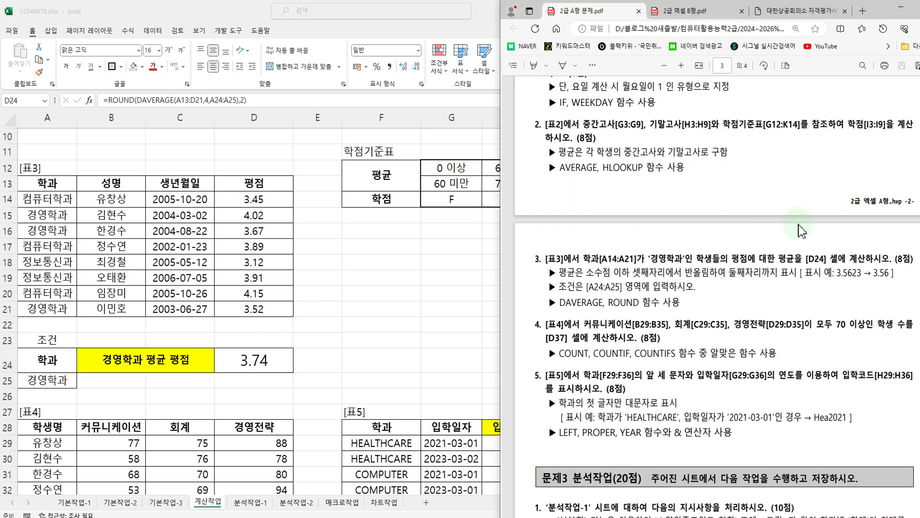
scroll(709, 236, down, 2)
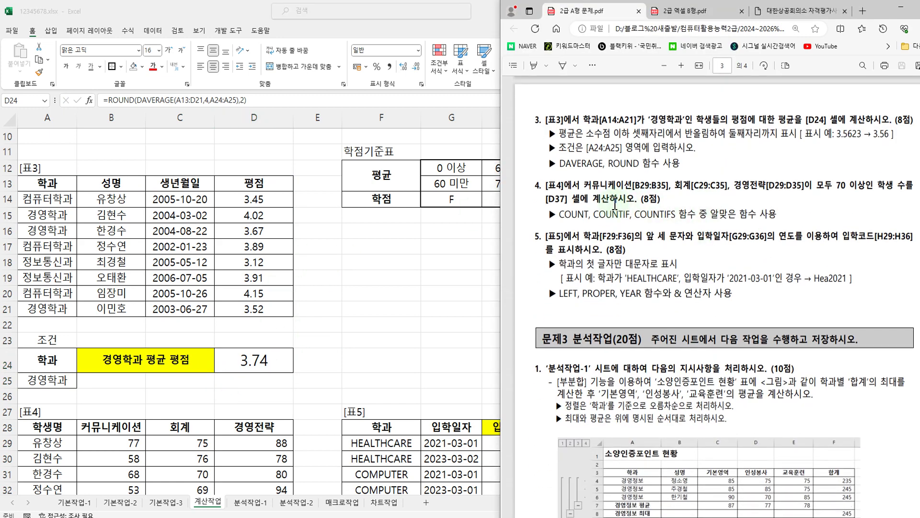
scroll(387, 297, down, 5)
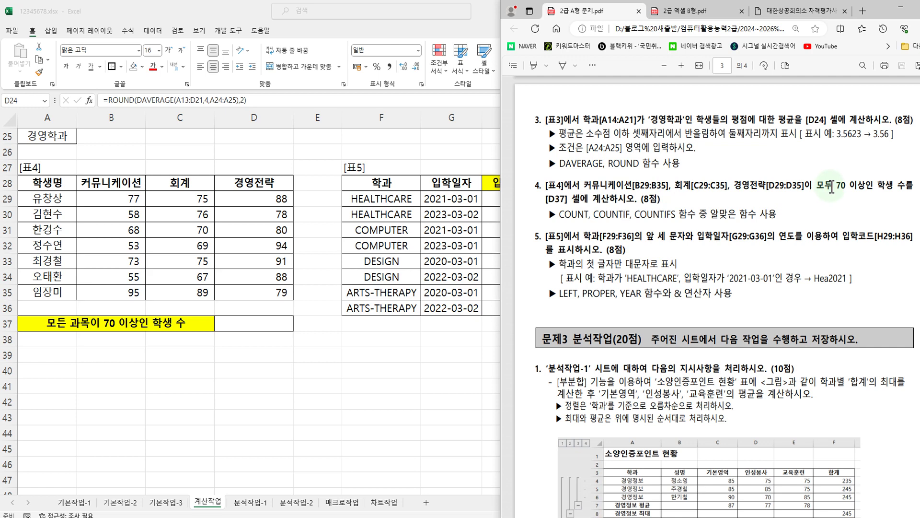
mouse_move(830, 172)
mouse_down()
mouse_move(911, 204)
mouse_move(909, 195)
mouse_up()
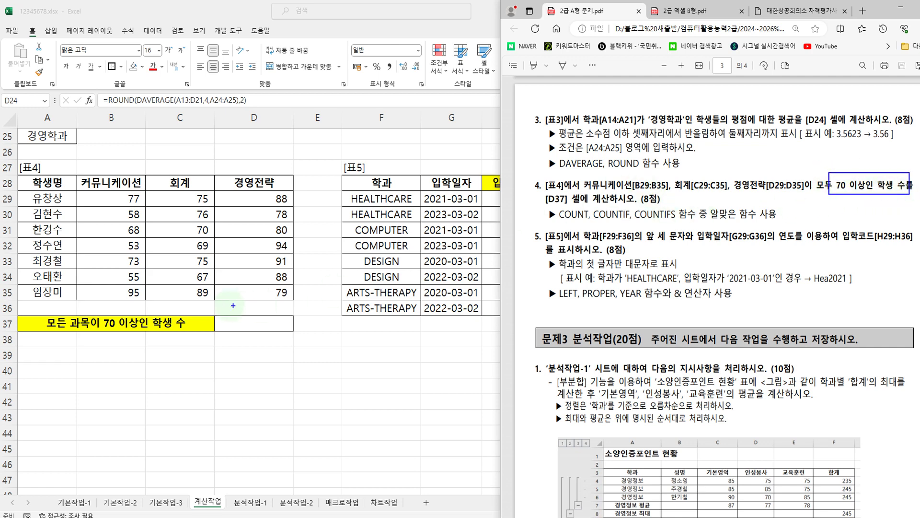
mouse_move(203, 307)
mouse_down()
mouse_move(292, 343)
mouse_move(309, 338)
mouse_up()
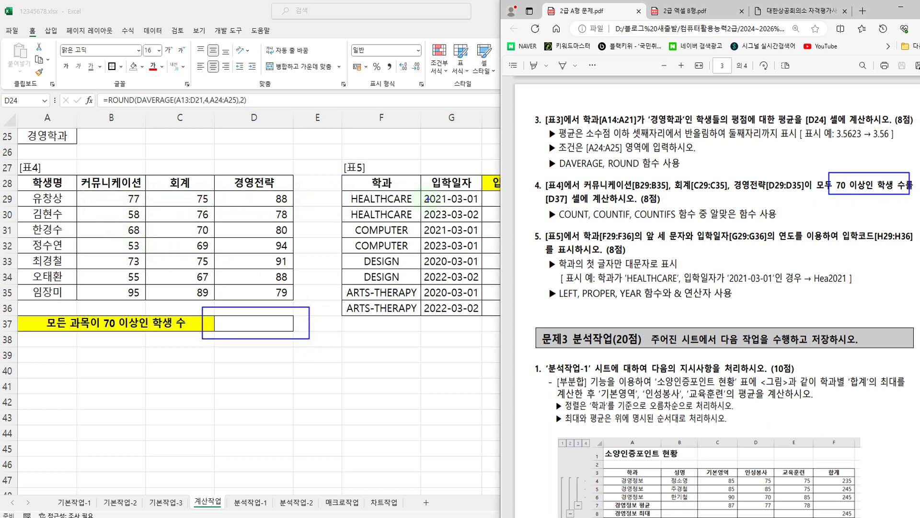
mouse_move(555, 205)
mouse_down()
mouse_move(581, 226)
mouse_move(679, 224)
mouse_up()
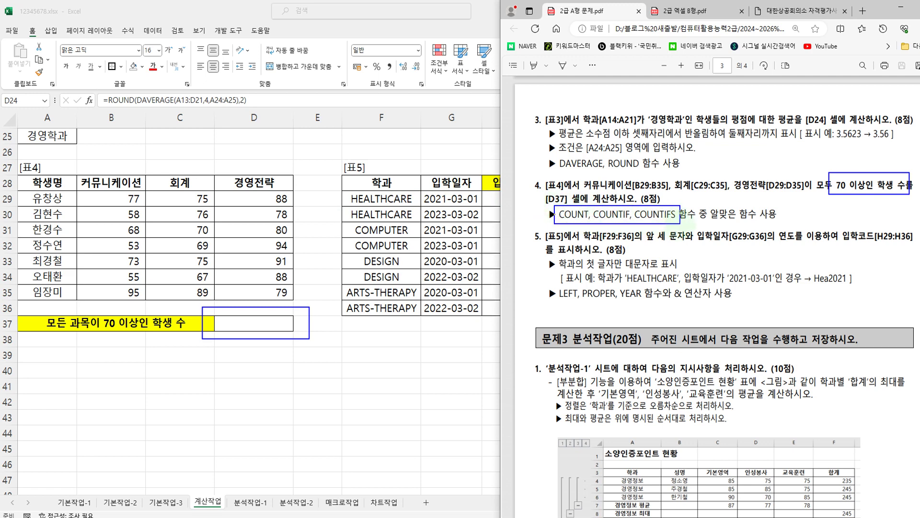
mouse_move(717, 205)
mouse_down()
mouse_move(758, 221)
mouse_move(714, 202)
mouse_up()
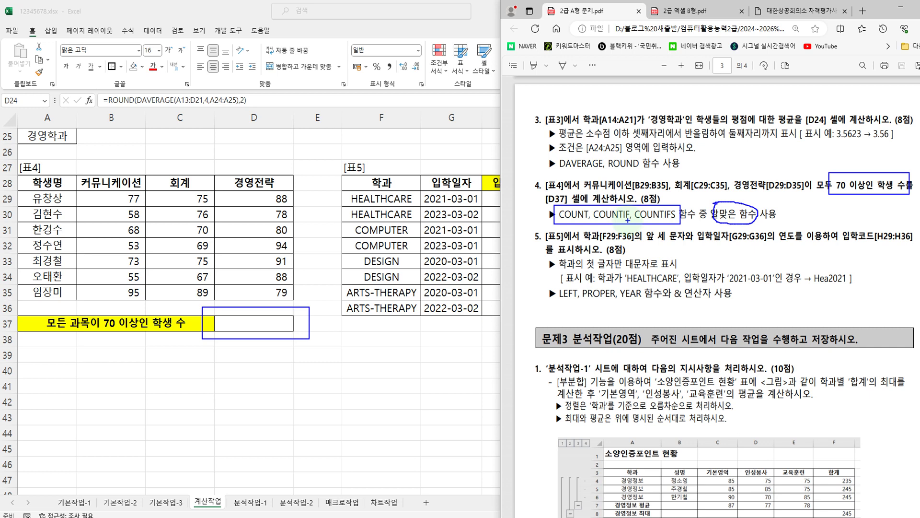
drag(640, 176, 767, 175)
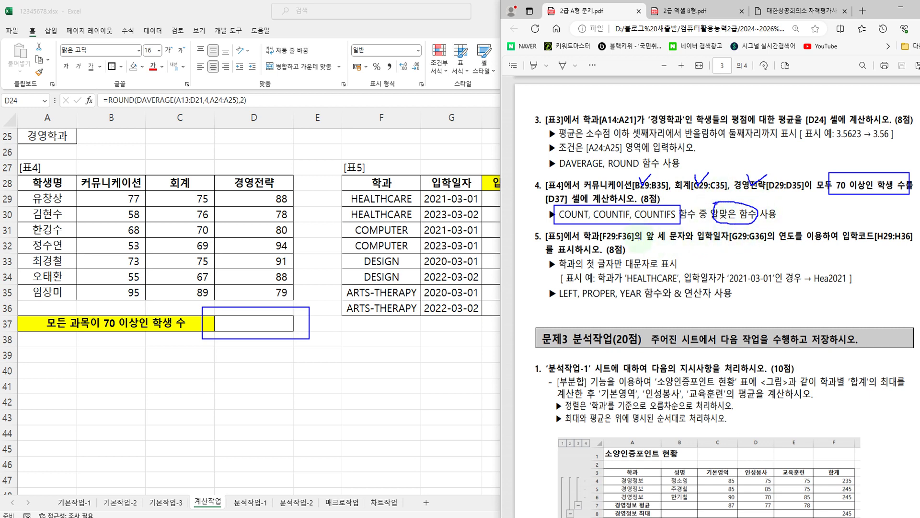
mouse_move(648, 229)
mouse_down()
mouse_move(624, 222)
mouse_move(689, 201)
mouse_move(658, 236)
mouse_move(645, 226)
mouse_up()
Step: Set the font size of result cell D37 to 16
click(236, 325)
click(237, 349)
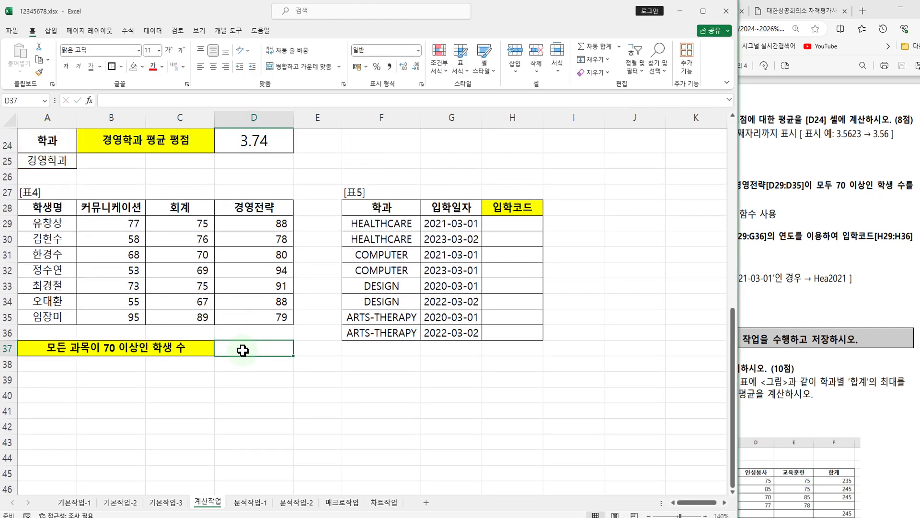
click(158, 50)
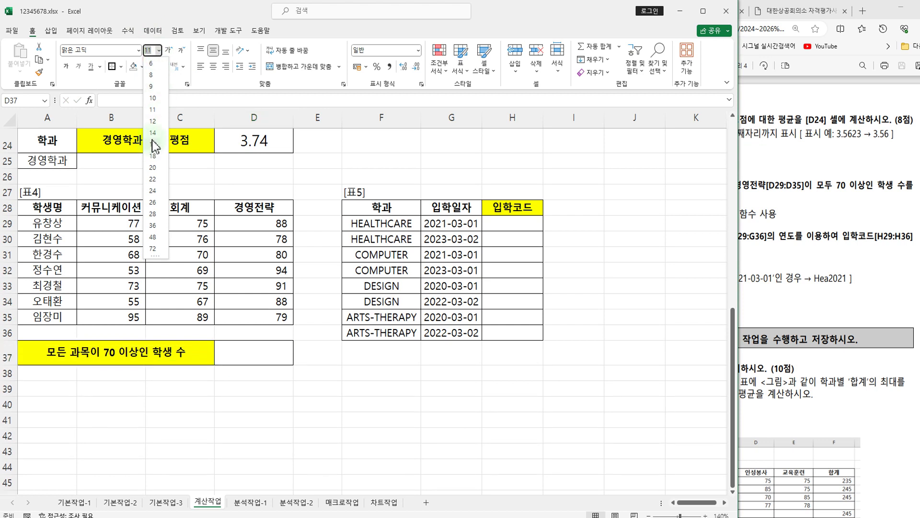
click(159, 153)
Step: Start a COUNTIFS formula in result cell D37
click(223, 353)
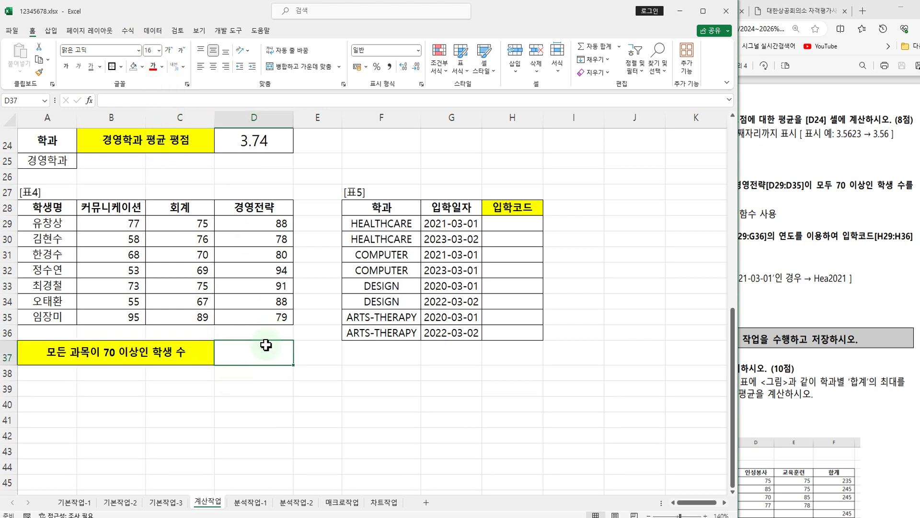
text(=)
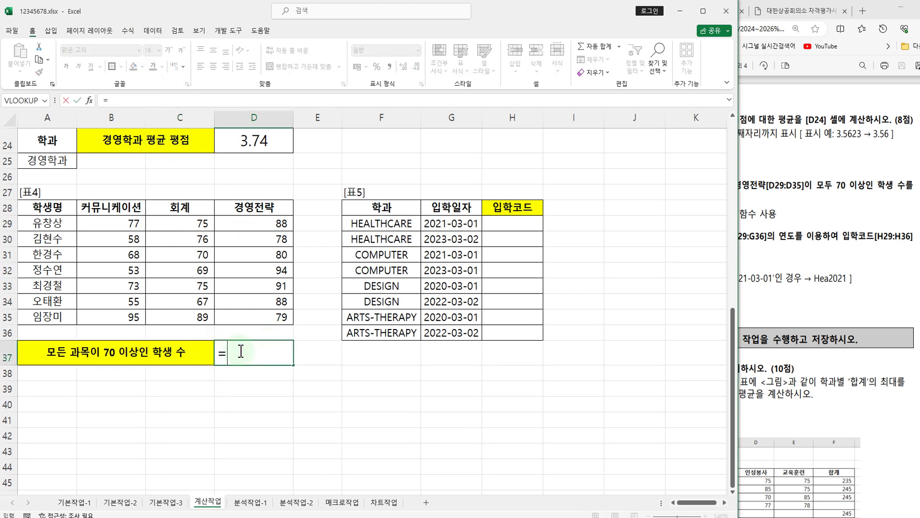
text(CO)
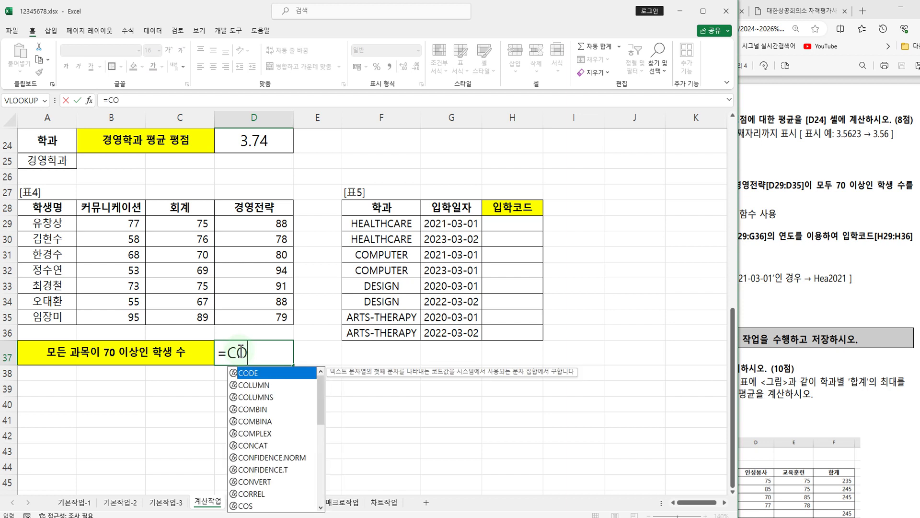
text(U)
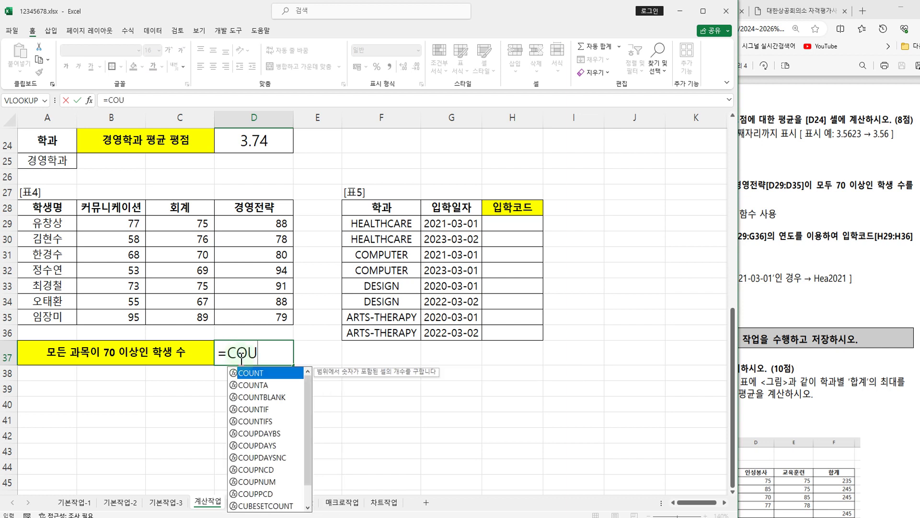
double_click(257, 421)
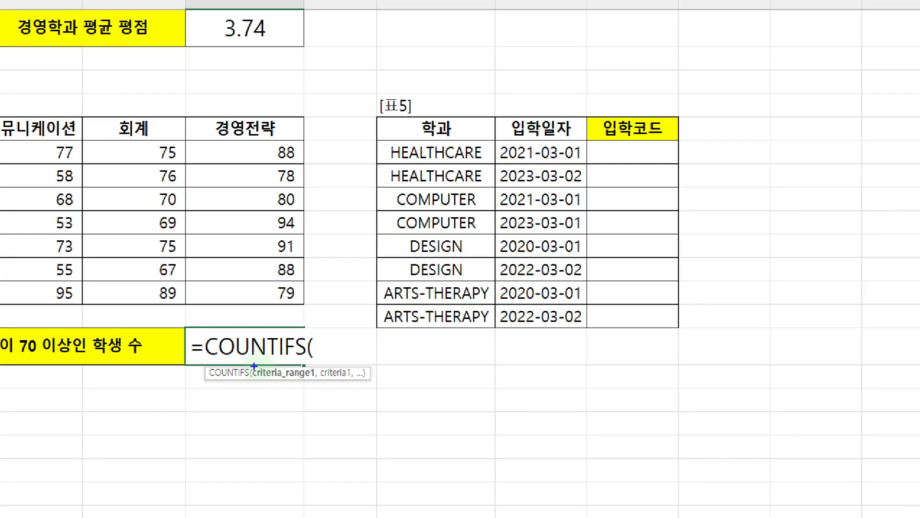
Step: Review how COUNTIFS takes its repeating pairs of criteria range and criteria
drag(252, 361, 547, 388)
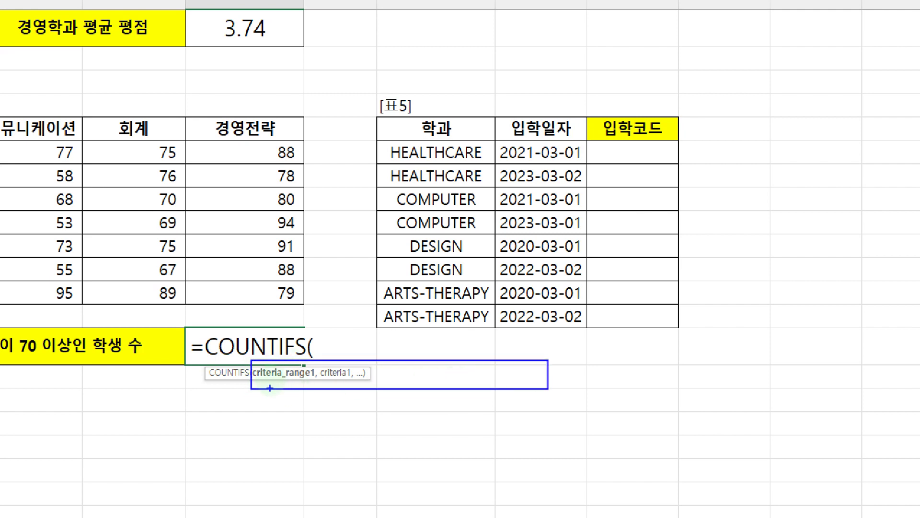
drag(270, 378, 296, 375)
mouse_move(347, 370)
mouse_down()
mouse_move(347, 386)
mouse_move(358, 390)
mouse_move(378, 366)
mouse_move(439, 392)
mouse_up()
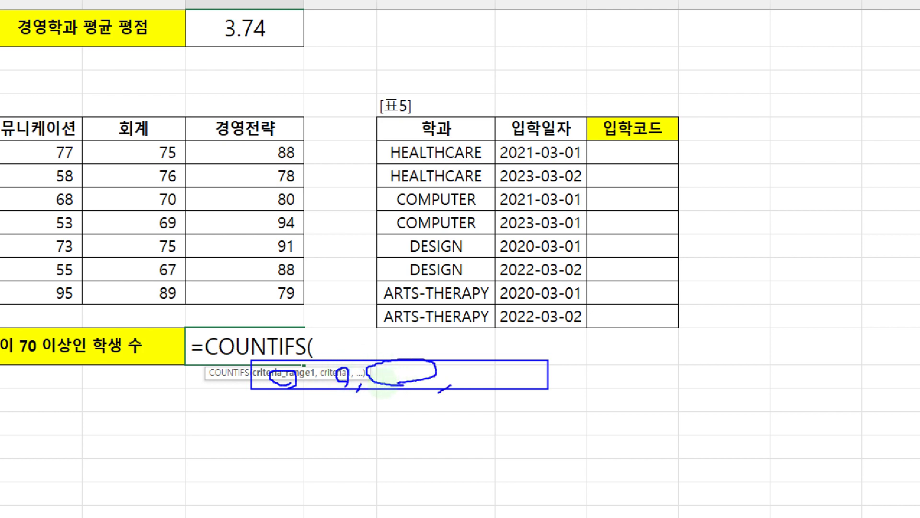
mouse_move(490, 363)
mouse_down()
mouse_move(483, 378)
mouse_move(495, 375)
mouse_move(500, 392)
mouse_move(522, 362)
mouse_move(585, 355)
mouse_move(546, 378)
mouse_up()
mouse_move(626, 376)
mouse_down()
mouse_move(621, 383)
mouse_move(689, 371)
mouse_move(705, 386)
mouse_up()
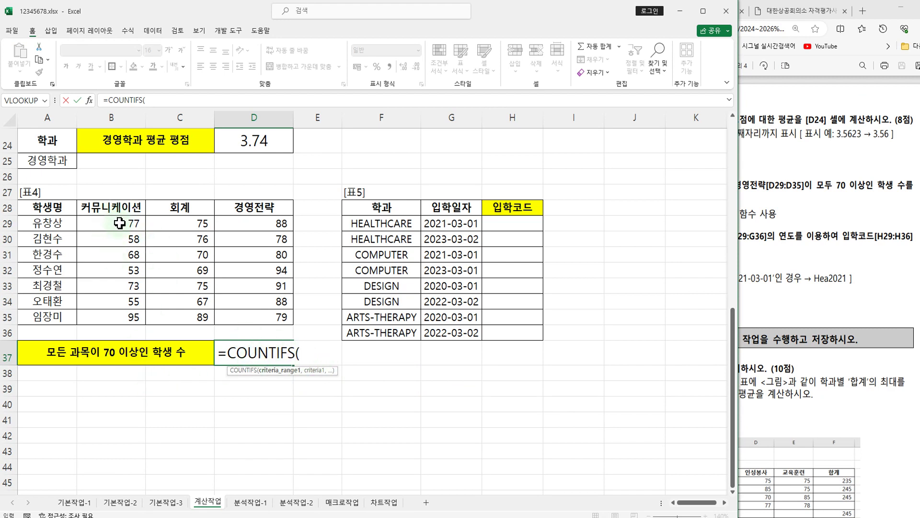
Step: Add the first COUNTIFS condition in D37, using 커뮤니케이션 range B29:B35 and the quoted criterion ">=70"
drag(119, 224, 119, 317)
text(,>=70)
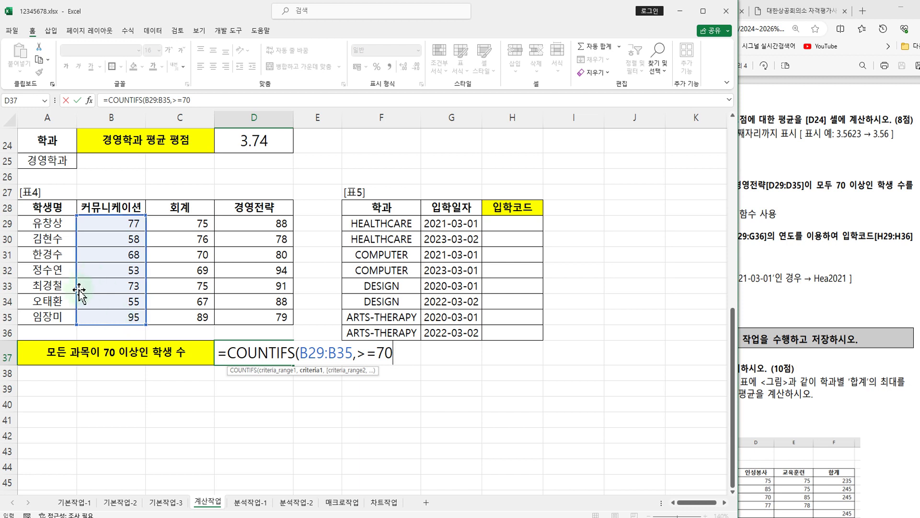
click(359, 355)
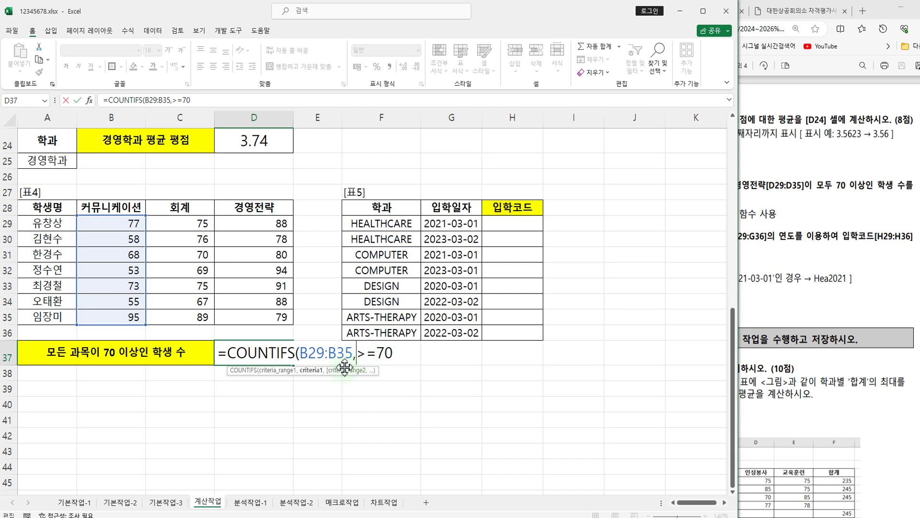
text(")
click(407, 354)
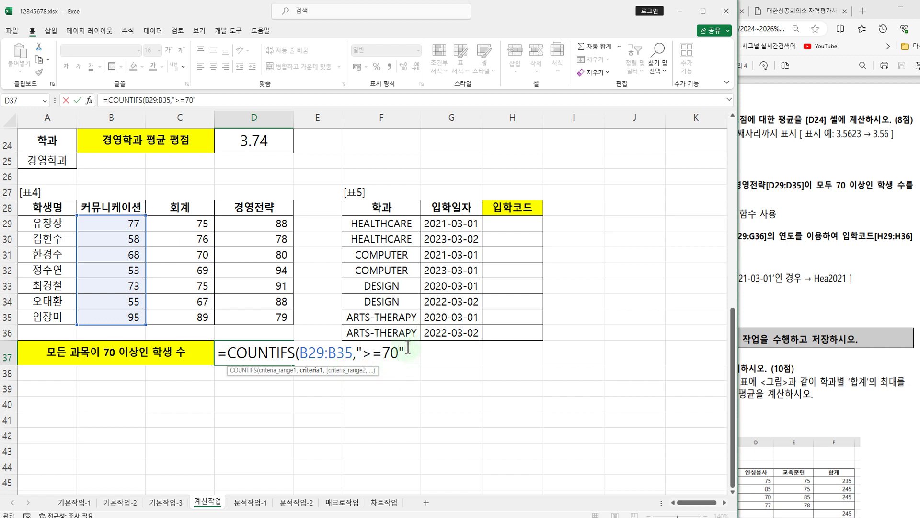
click(369, 354)
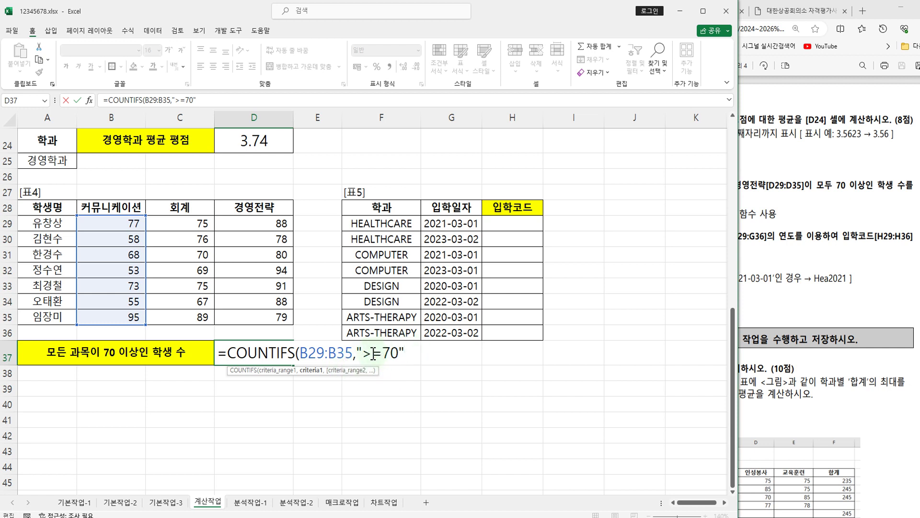
click(419, 354)
Step: Add the second COUNTIFS condition in D37, using 회계 range C29:C35 and the criterion ">=70"
text(,)
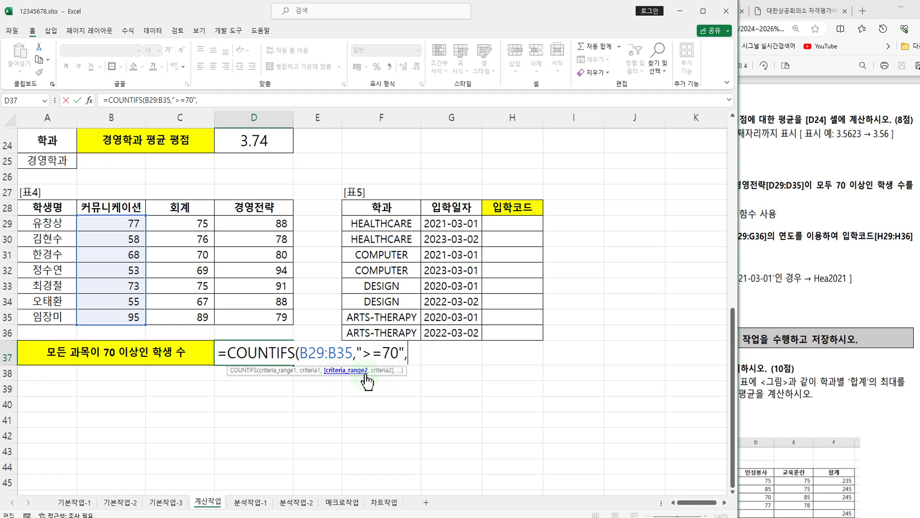
drag(199, 221, 199, 317)
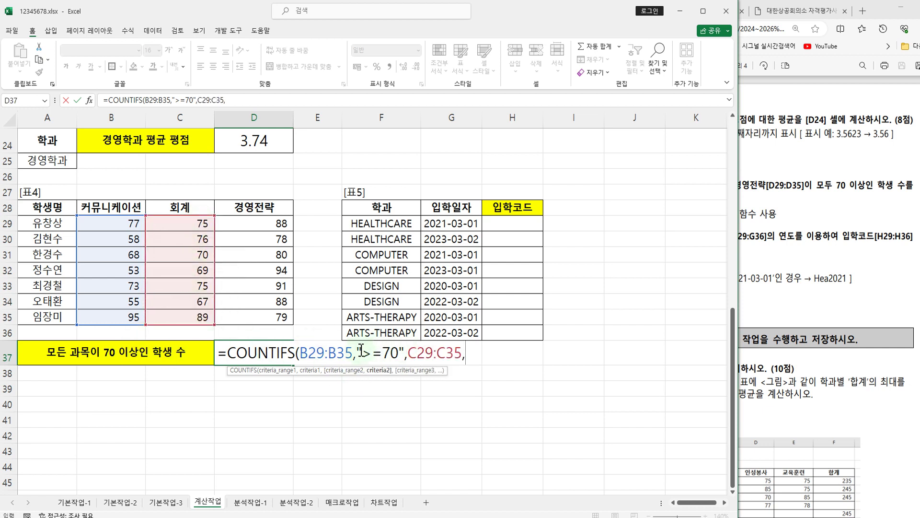
drag(356, 353, 406, 353)
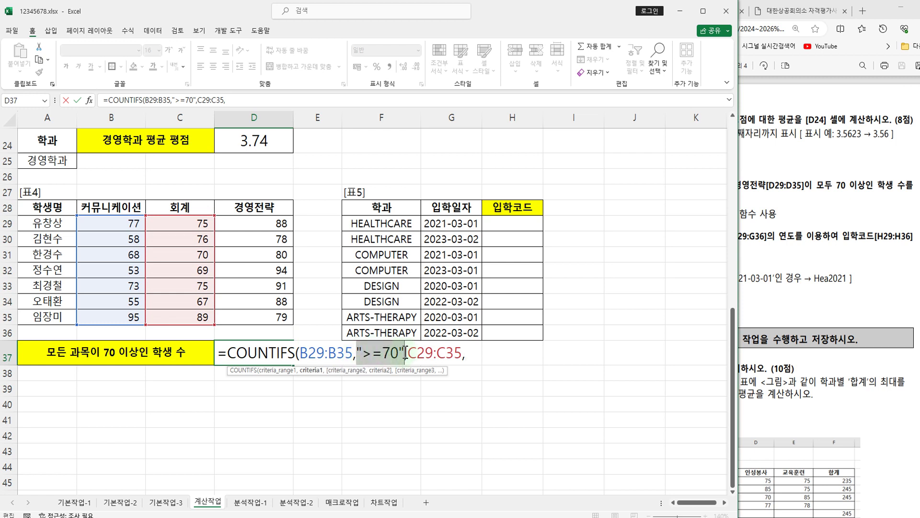
key(ctrl+c)
key(End)
key(ctrl+v)
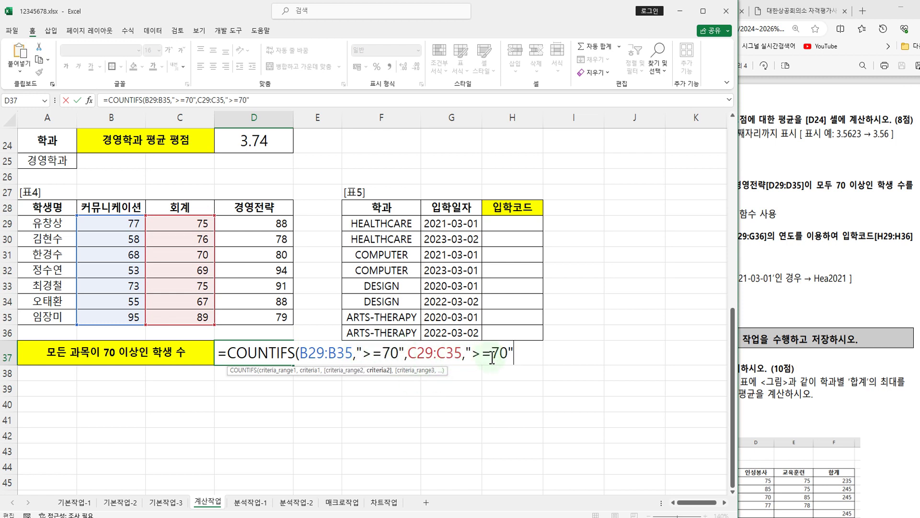
Step: Add the third COUNTIFS condition in D37, using 경영전략 range D29:D35 and ">=70", and complete the formula
text(,)
click(285, 224)
drag(285, 223, 282, 316)
text(,)
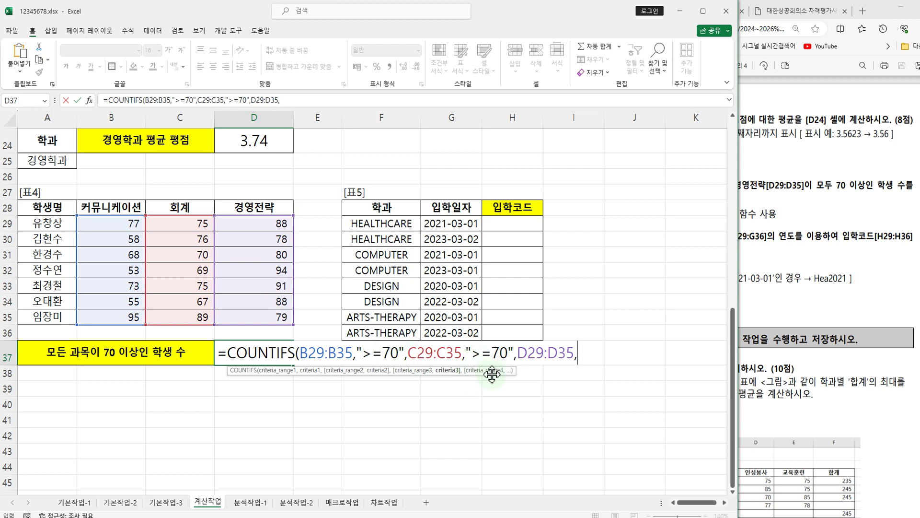
text(">=70")
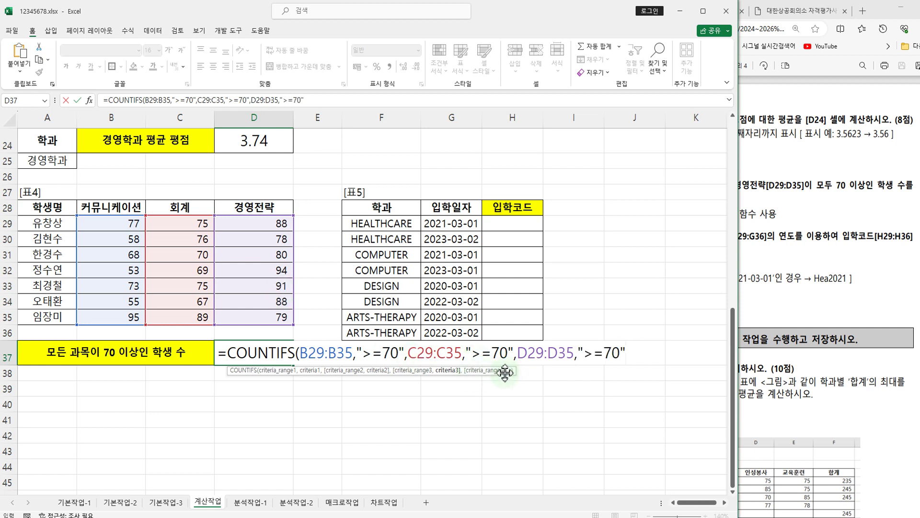
text())
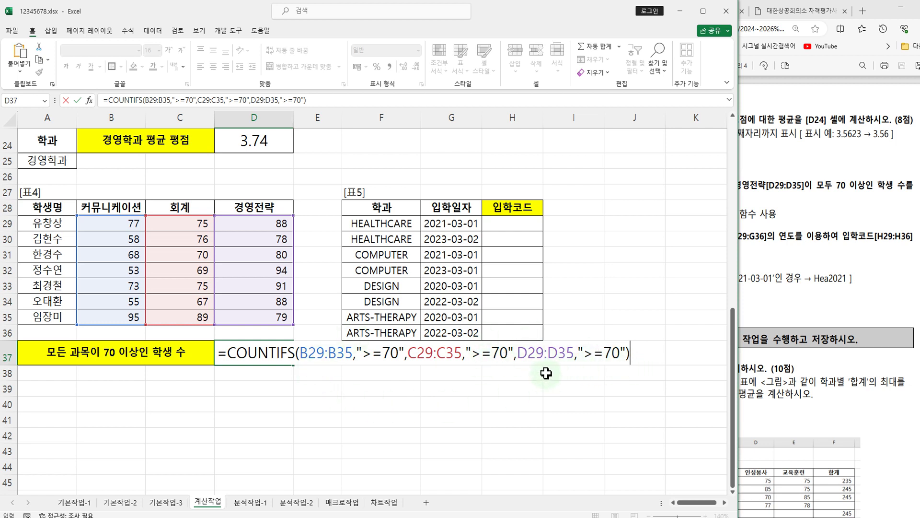
key(Return)
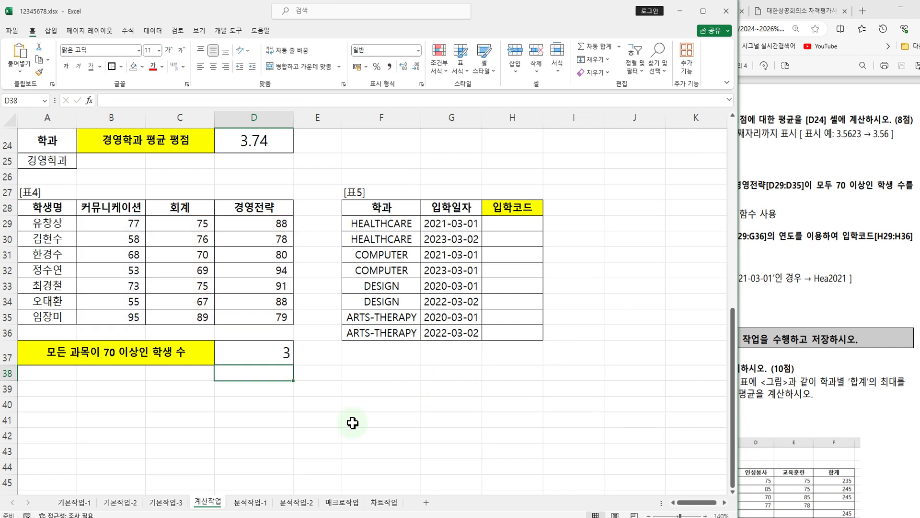
click(282, 353)
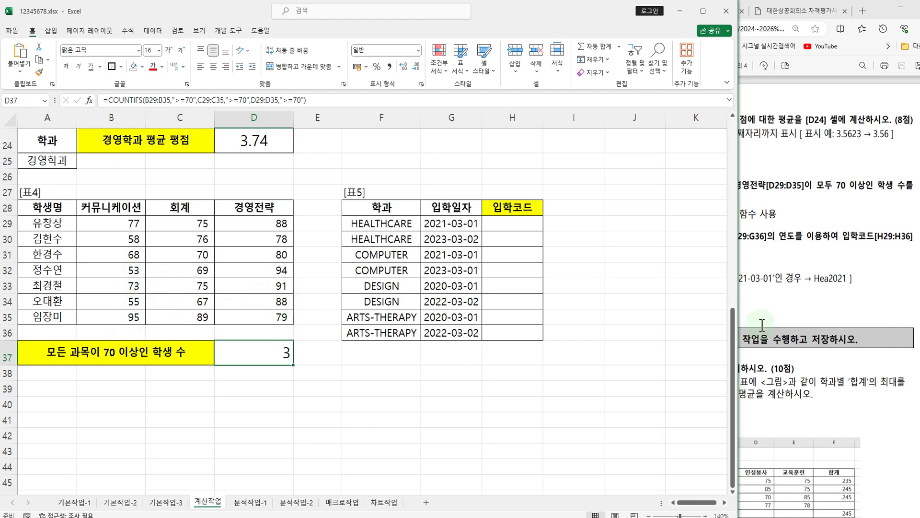
Step: Set the font size of 표5's empty 입학코드 cells H29:H36 to 16
click(838, 299)
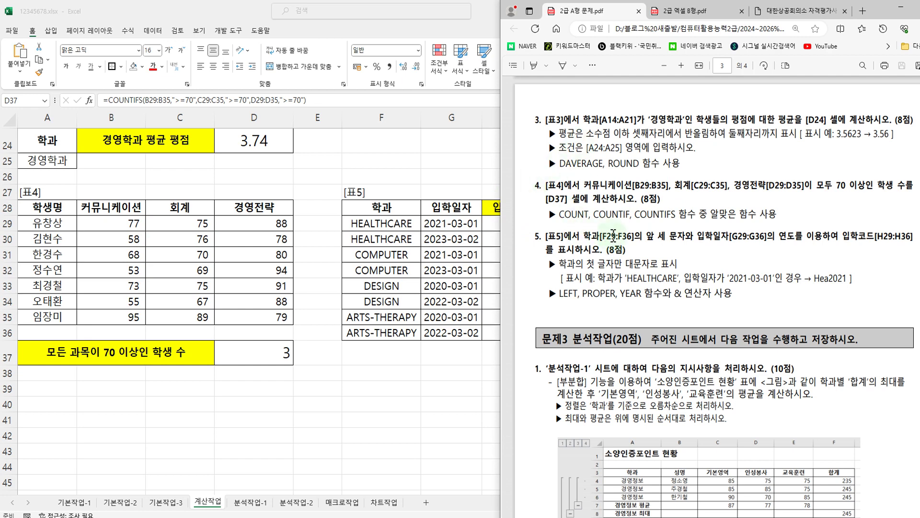
click(424, 469)
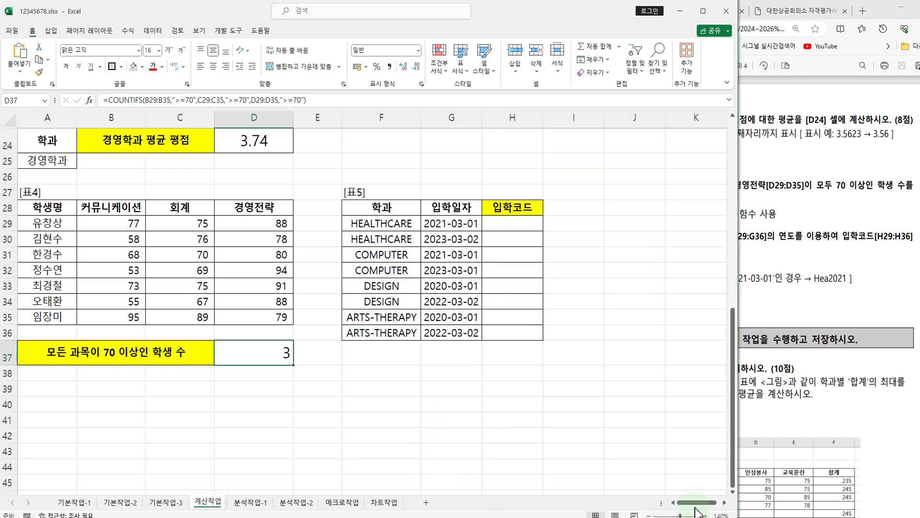
click(725, 502)
click(725, 503)
click(725, 502)
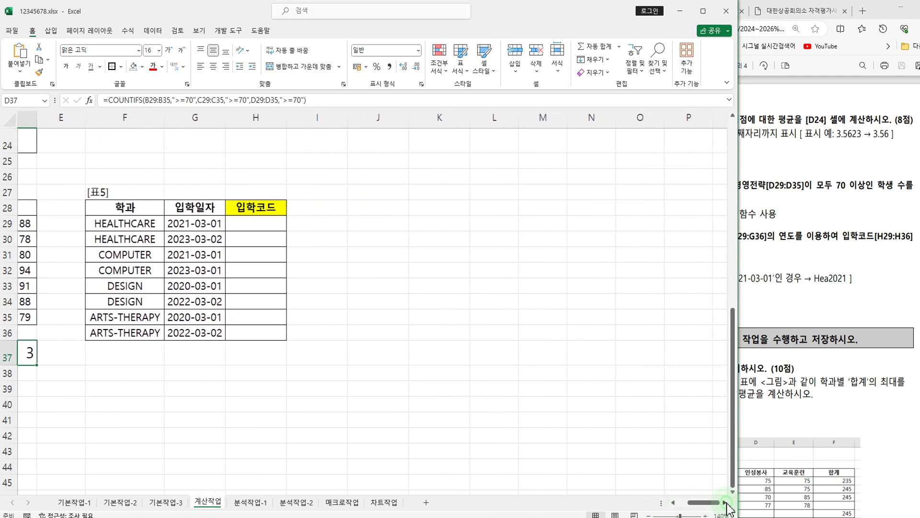
click(725, 503)
drag(246, 230, 242, 332)
click(158, 50)
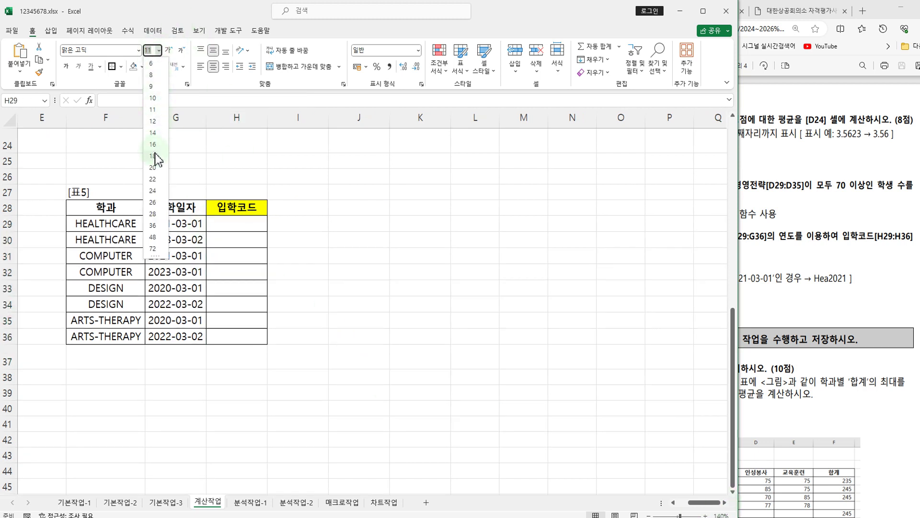
click(156, 161)
click(474, 229)
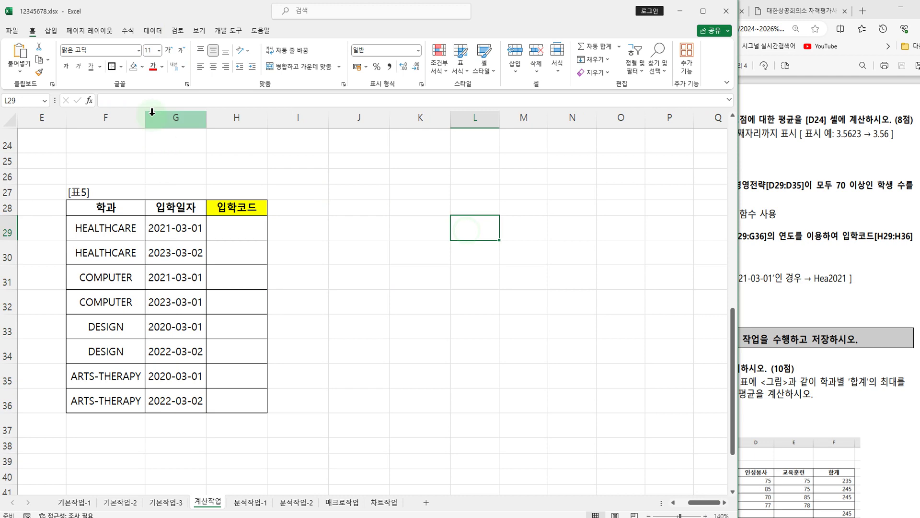
Step: Examine task 5 in the exam PDF for the 입학코드 source columns, the display example and the permitted functions
click(839, 199)
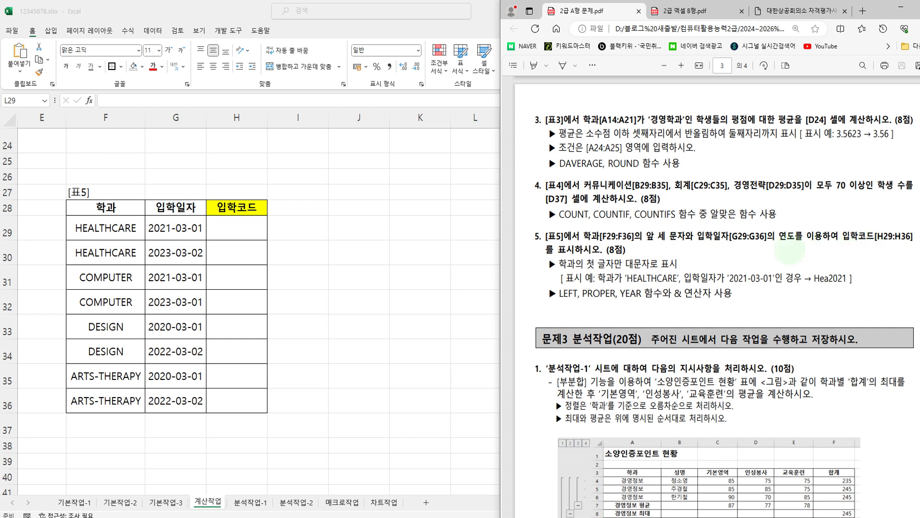
mouse_move(205, 210)
mouse_down()
mouse_move(249, 357)
mouse_move(286, 433)
mouse_move(277, 423)
mouse_up()
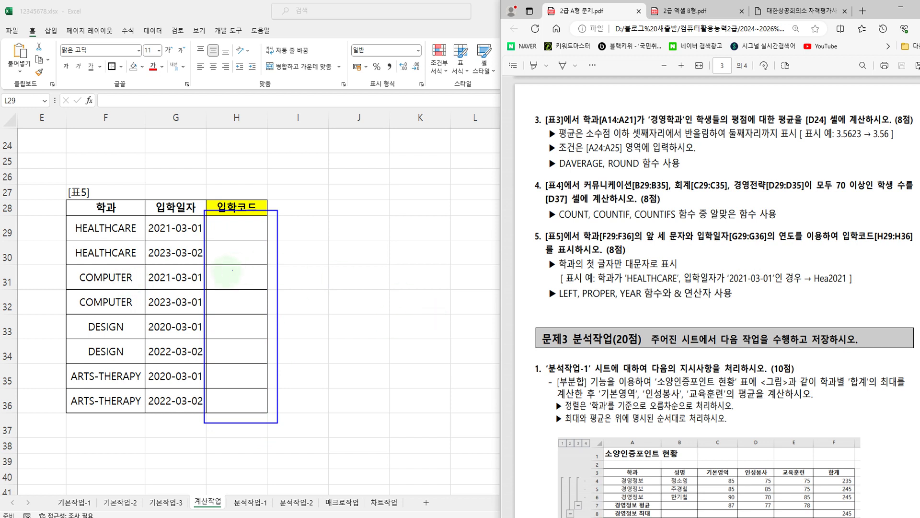
drag(69, 221, 95, 236)
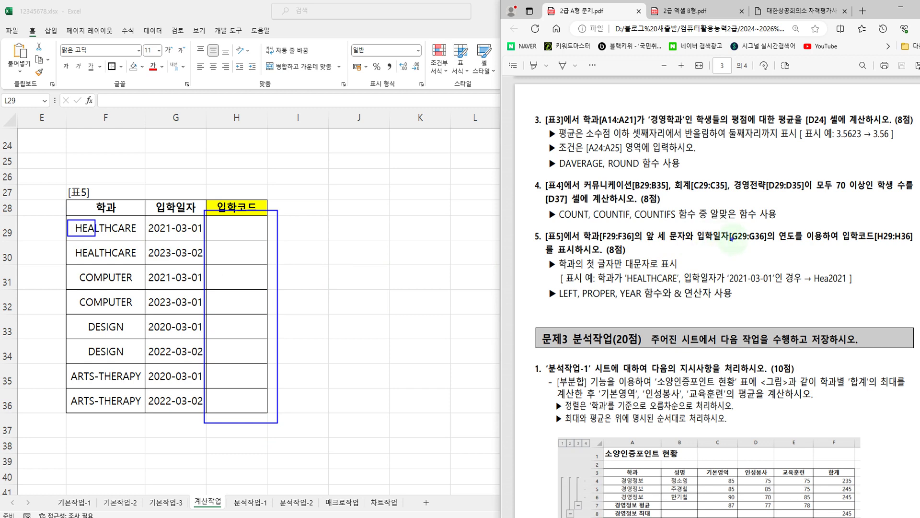
drag(146, 221, 175, 238)
mouse_move(95, 223)
mouse_down()
mouse_move(134, 216)
mouse_move(219, 223)
mouse_move(217, 232)
mouse_up()
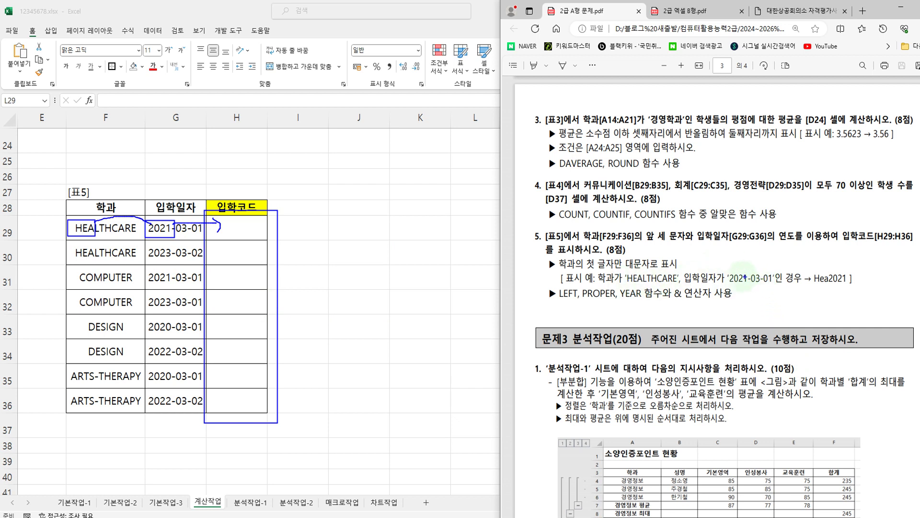
drag(801, 263, 858, 287)
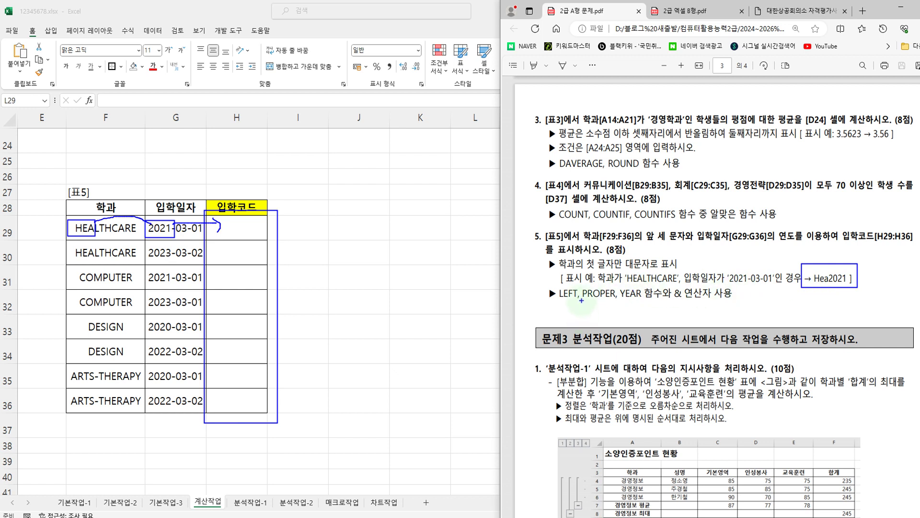
mouse_move(549, 286)
mouse_down()
mouse_move(578, 305)
mouse_move(749, 304)
mouse_up()
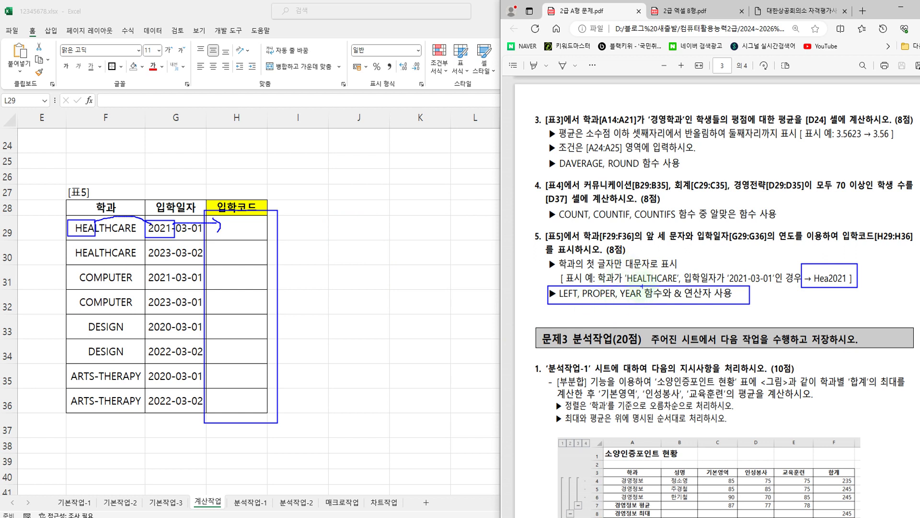
drag(813, 278, 820, 283)
key(Escape)
Step: Enter =LEFT(F29,3) in H29 to extract the first three characters of the 학과 name
click(209, 229)
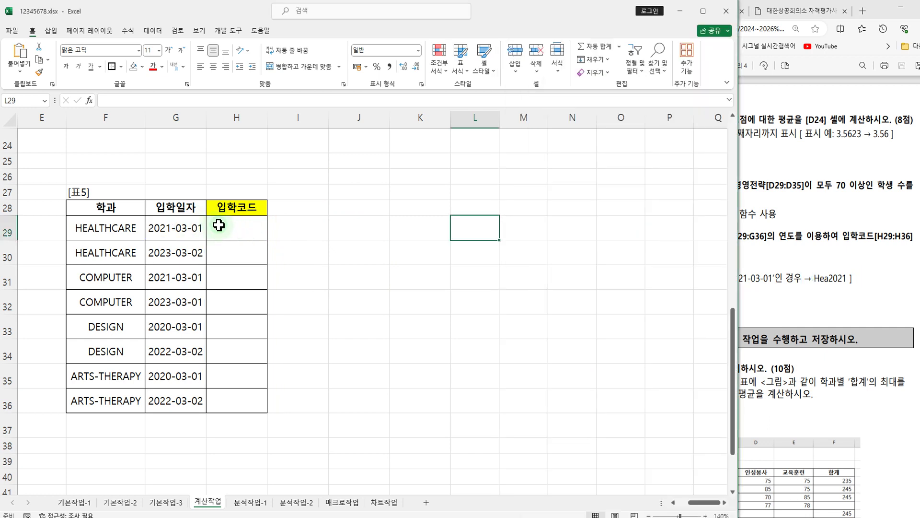
text(=LEFT)
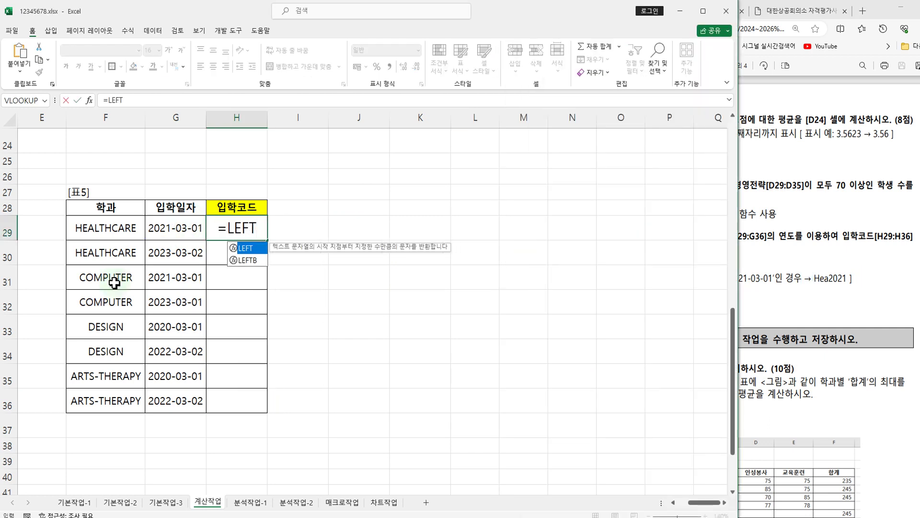
double_click(247, 248)
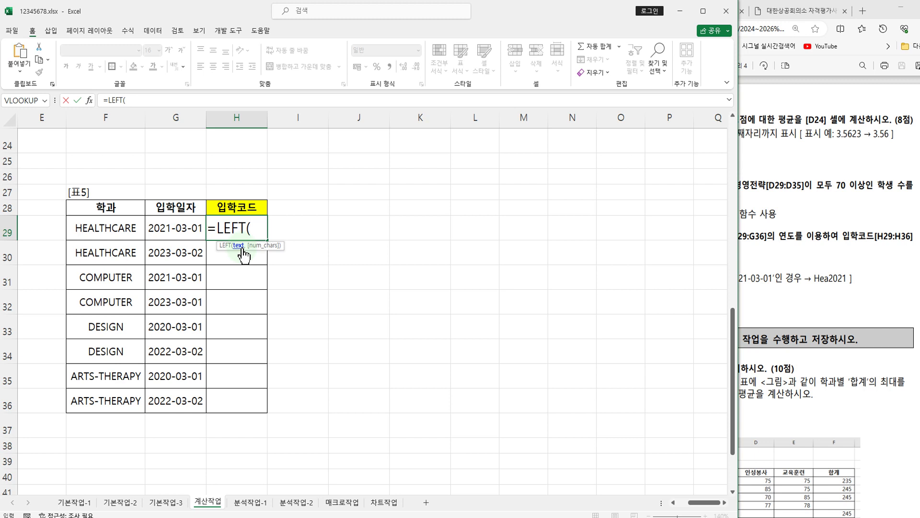
click(114, 234)
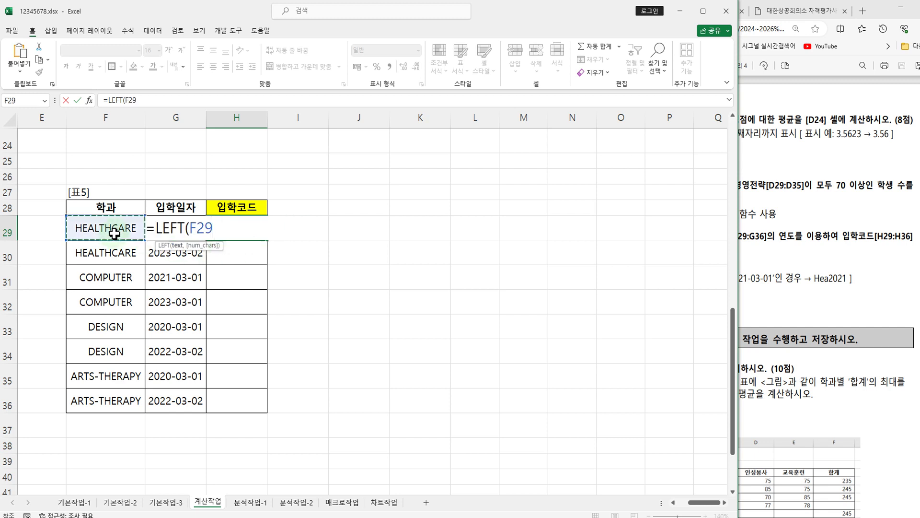
text(,)
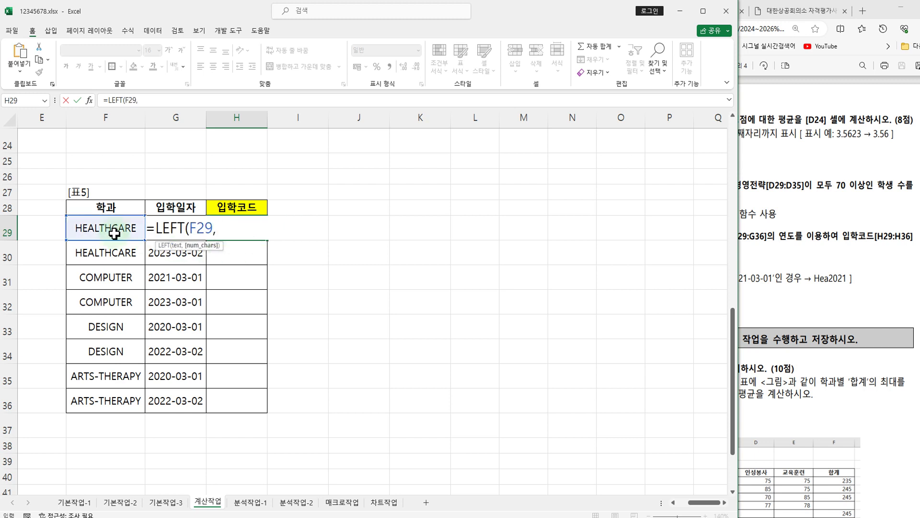
text(3))
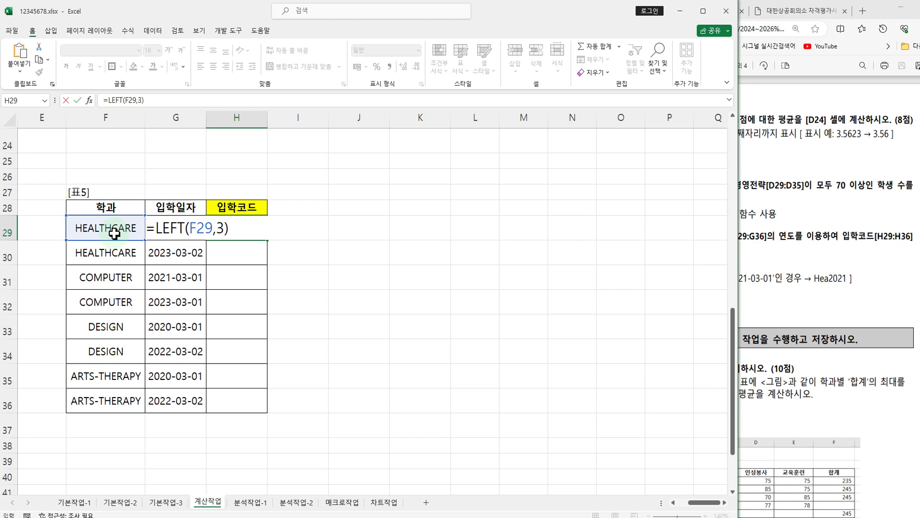
key(Return)
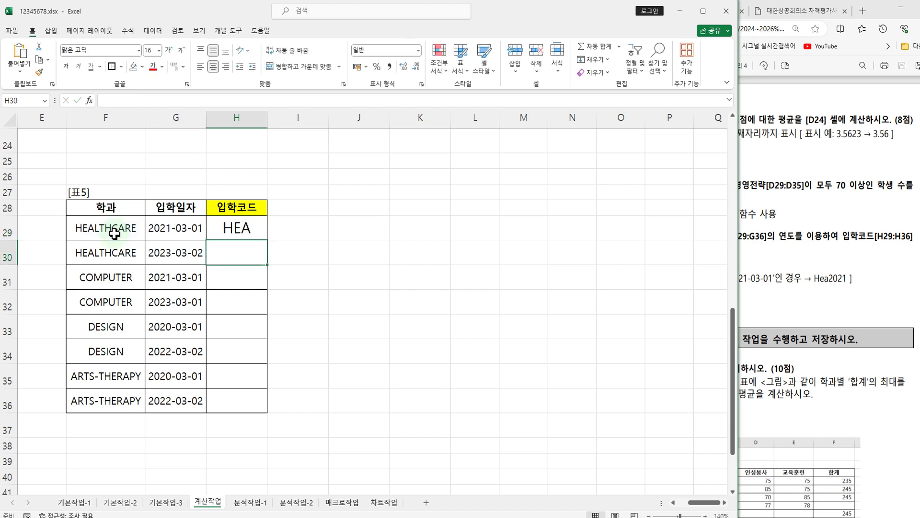
click(262, 234)
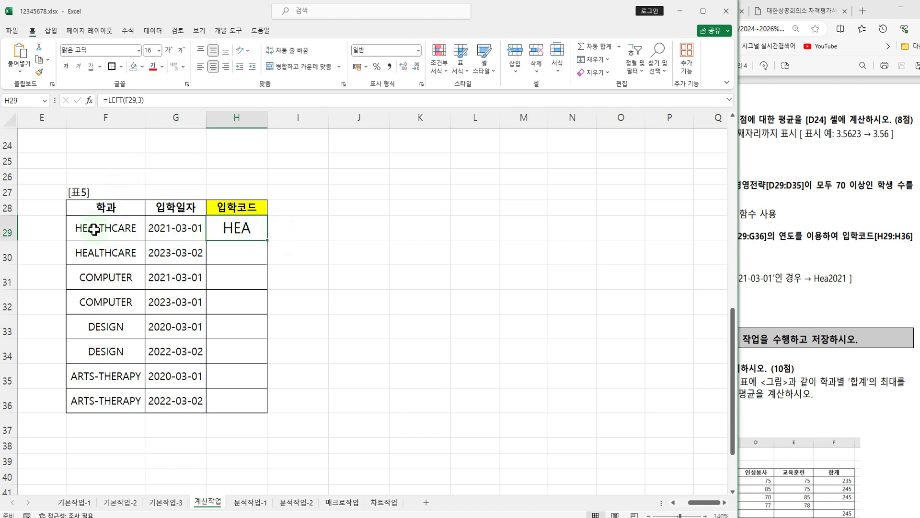
Step: Append &YEAR(G29) to the LEFT formula in H29 to join the 입학일자 year to the code
double_click(255, 232)
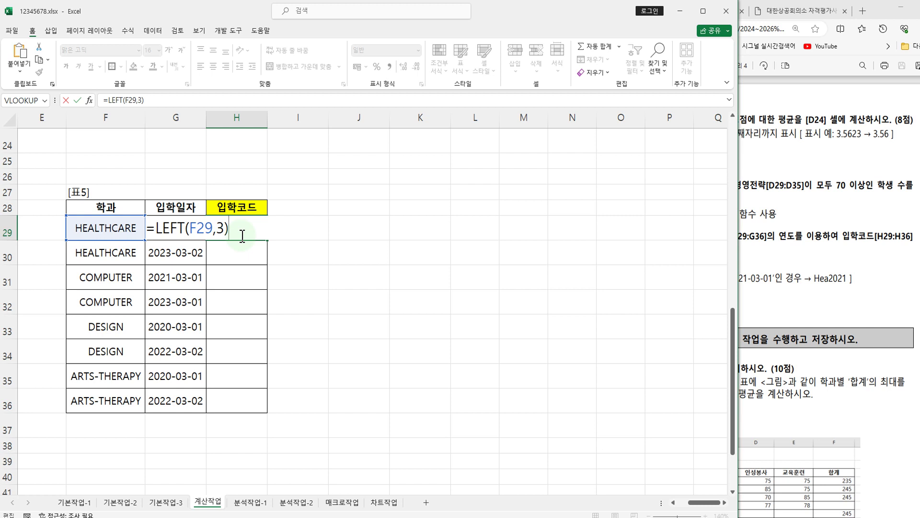
text(&)
text(YEAR)
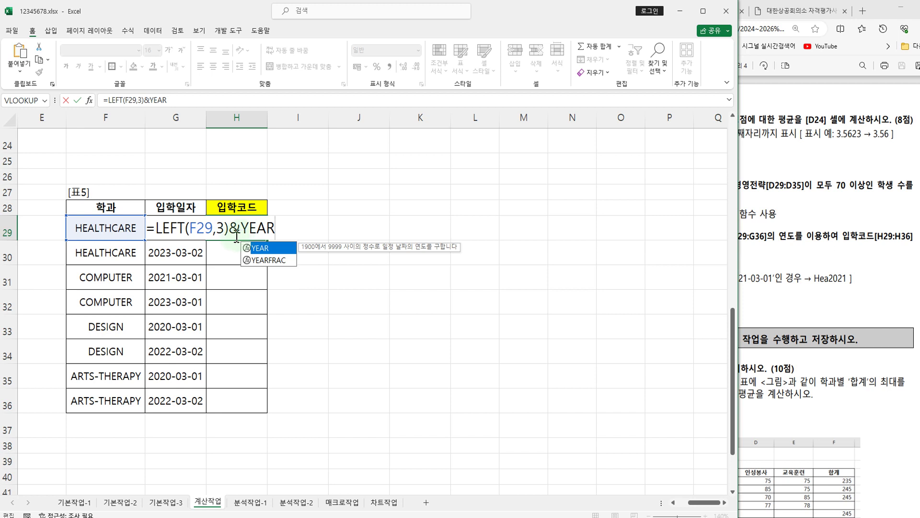
text(()
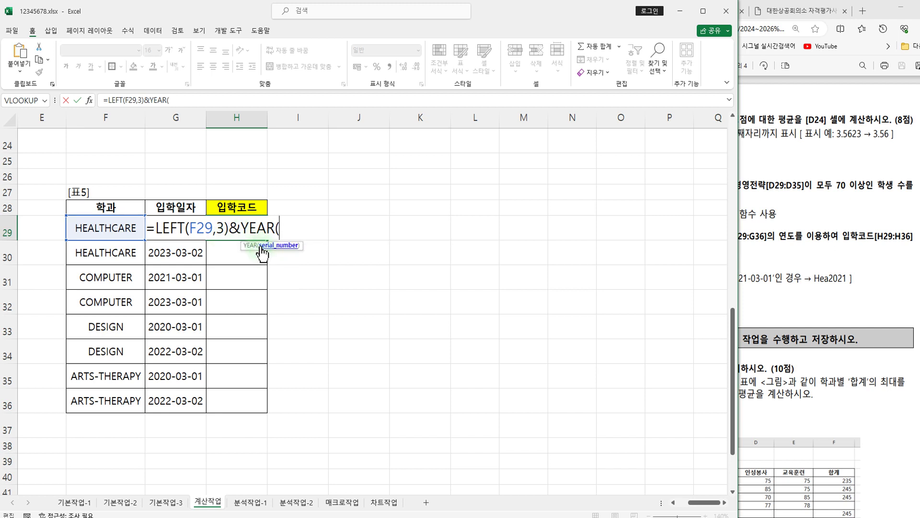
click(165, 227)
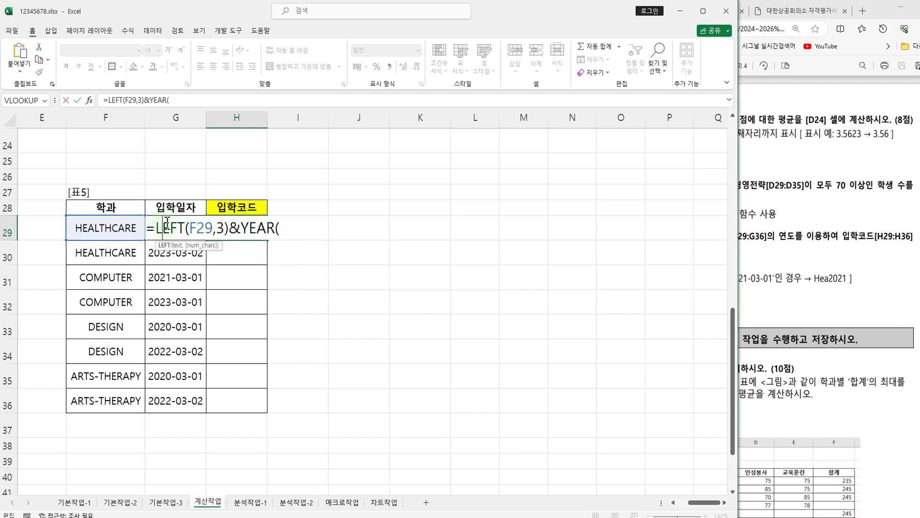
click(154, 218)
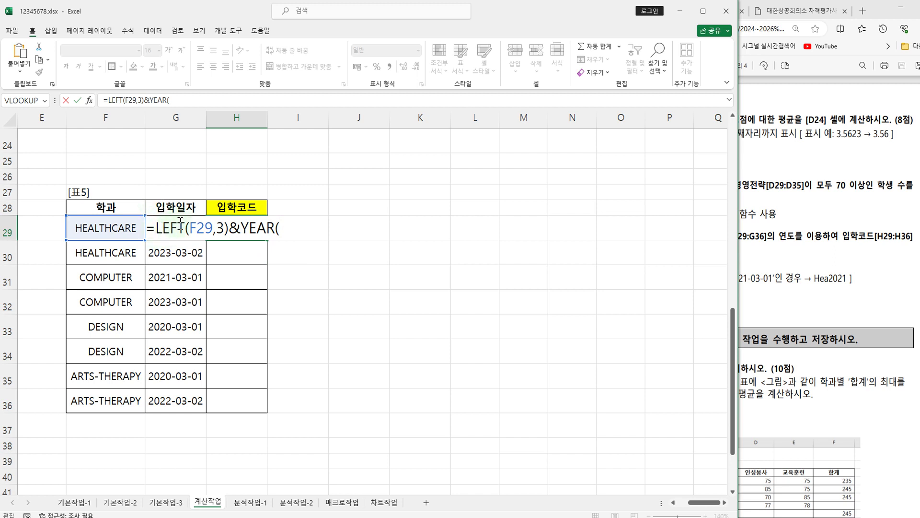
click(298, 226)
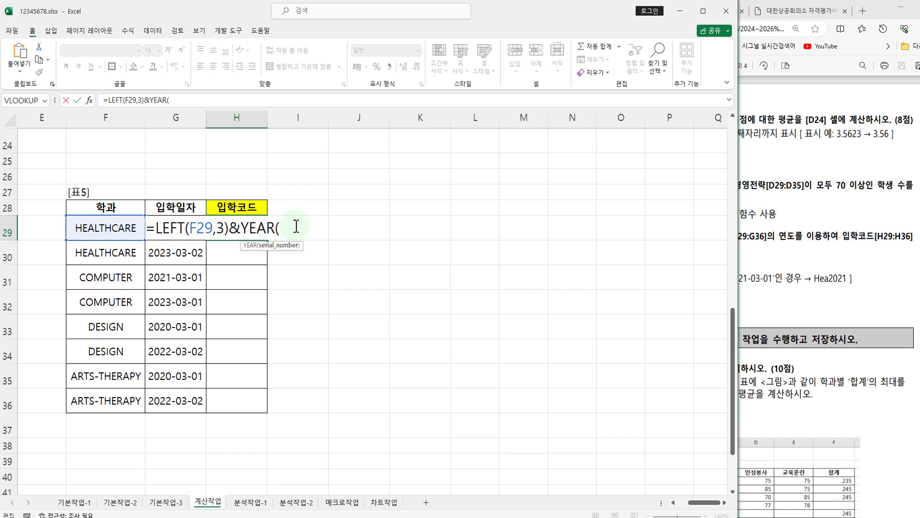
text(ㅎ)
text(G29)
text())
key(Return)
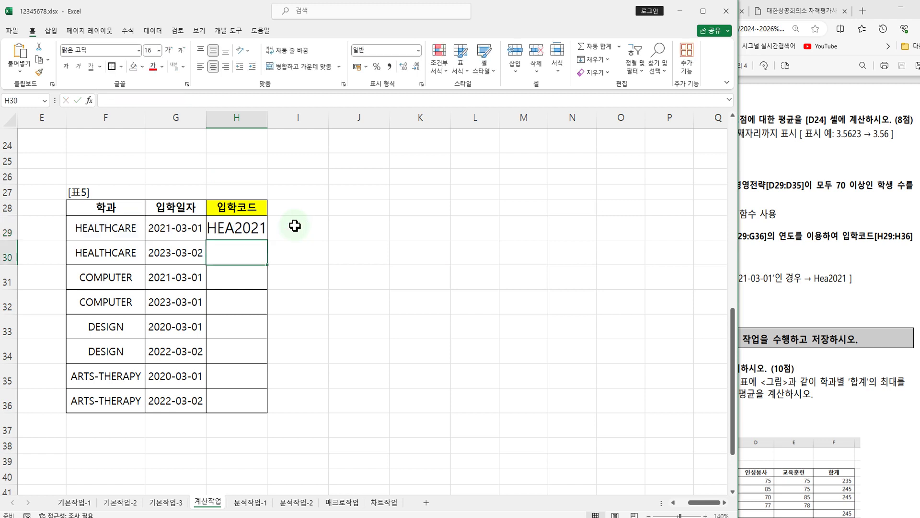
Step: Examine the LEFT and YEAR parts of the H29 formula against the 입학일자 in G29
click(185, 230)
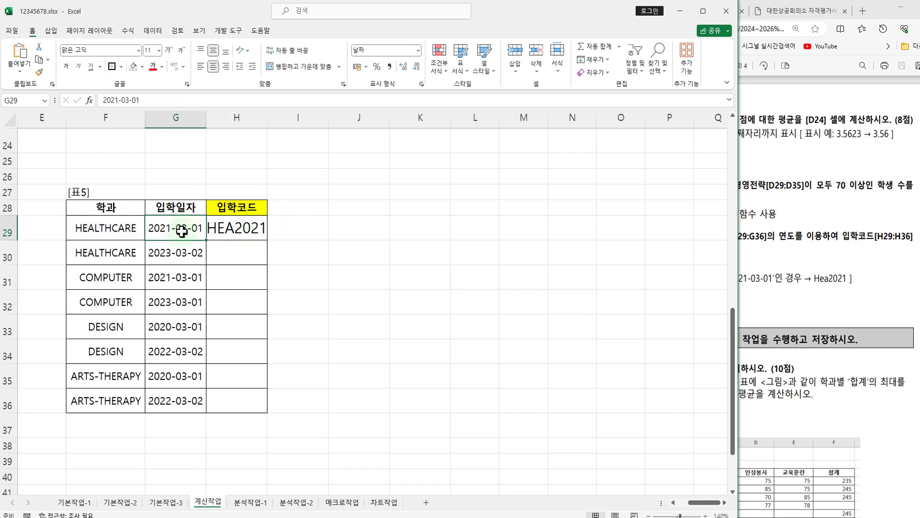
click(231, 232)
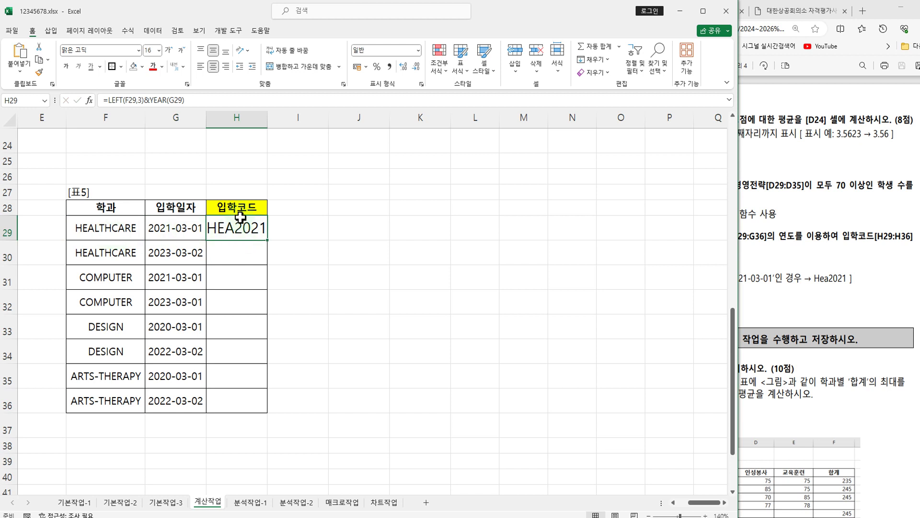
click(176, 235)
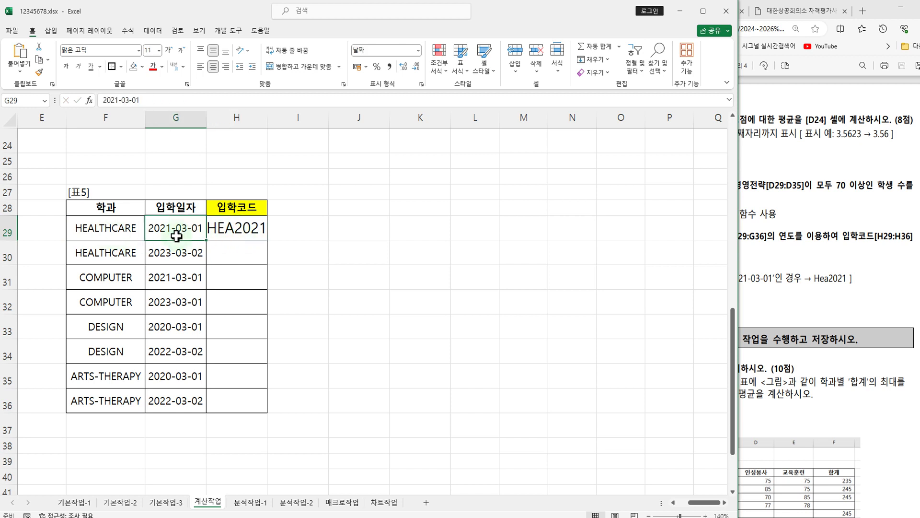
double_click(233, 234)
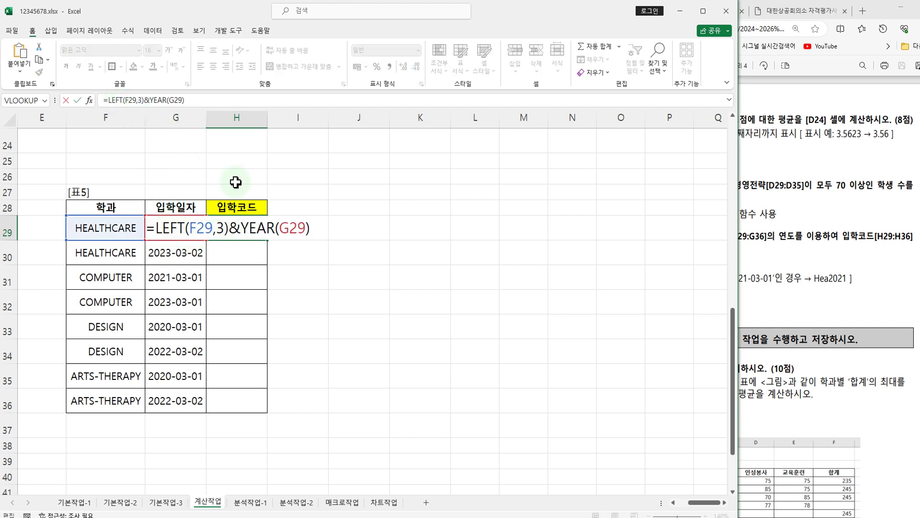
drag(152, 228, 236, 230)
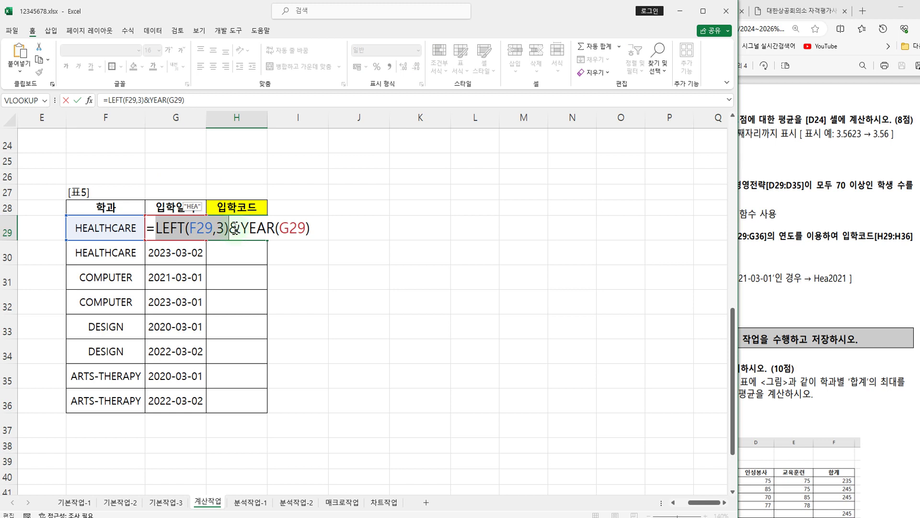
drag(240, 229, 315, 228)
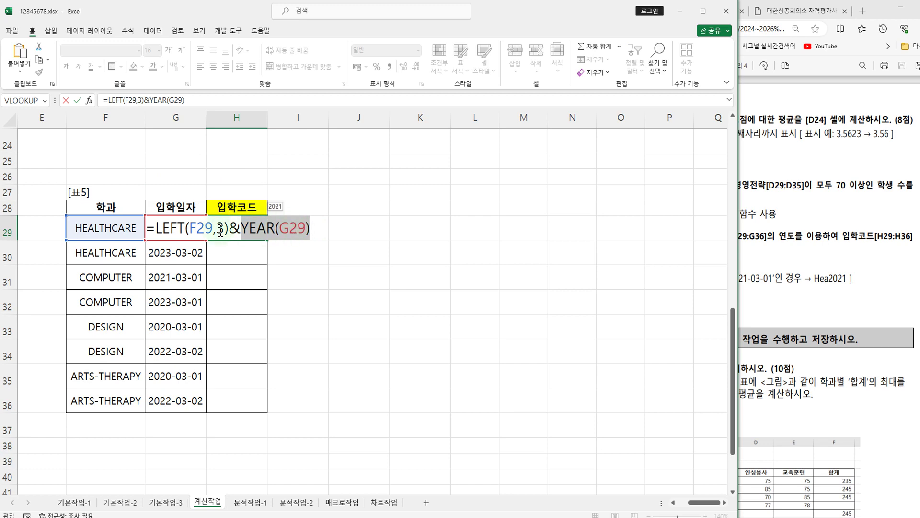
click(303, 230)
key(Return)
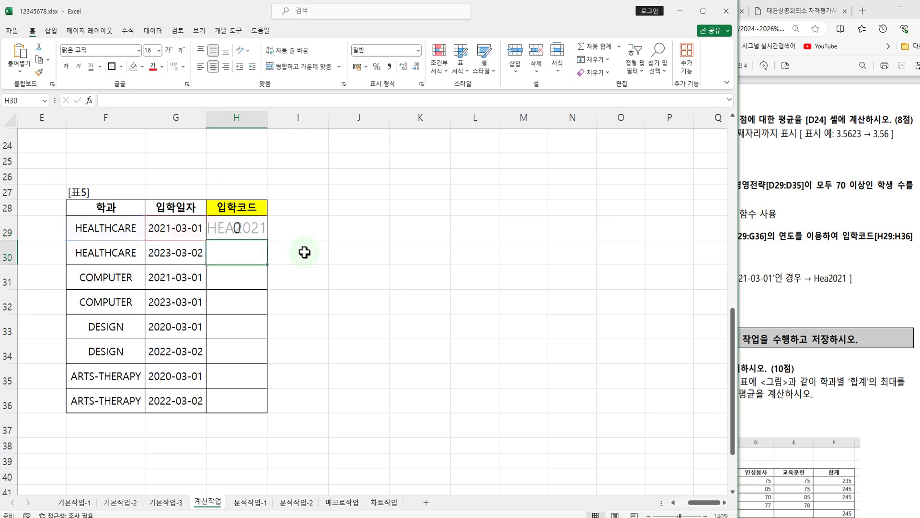
Step: Compare the 입학코드 in H29 with task 5's display example and permitted functions in the exam PDF
click(240, 229)
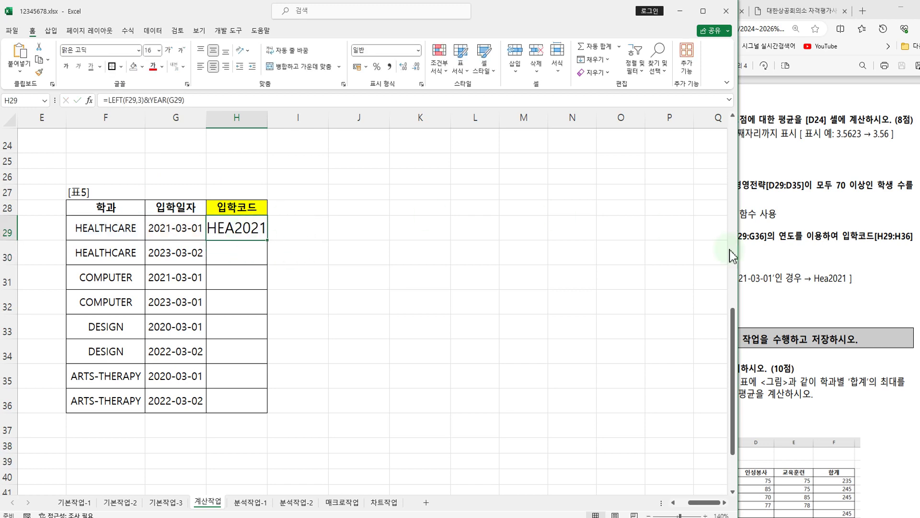
click(855, 260)
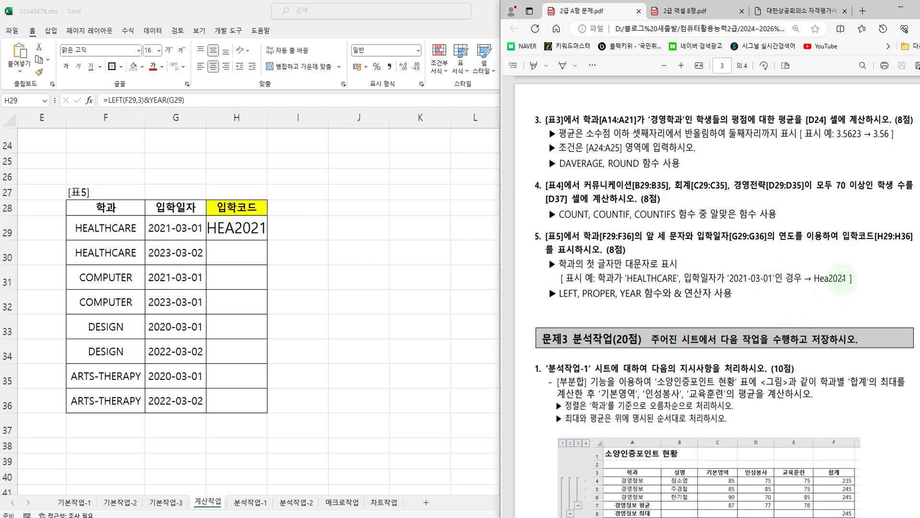
drag(811, 268, 859, 289)
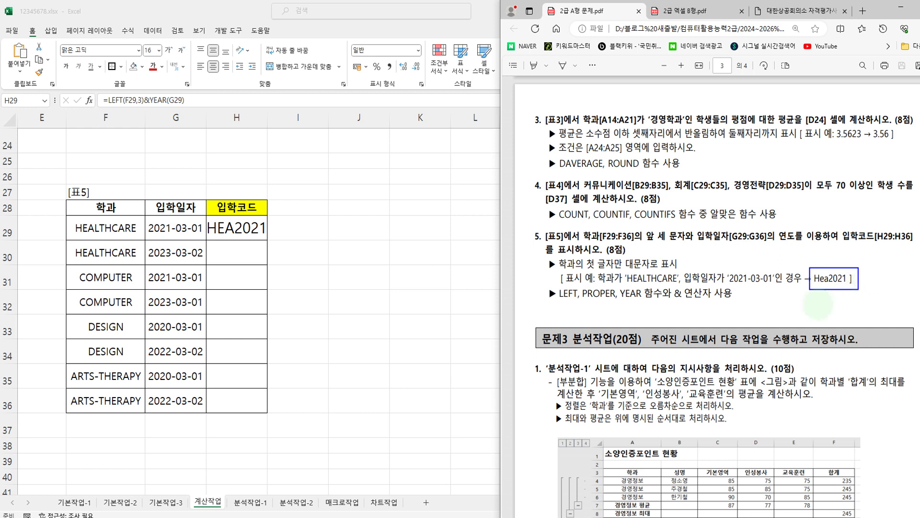
mouse_move(577, 283)
mouse_down()
mouse_move(604, 305)
mouse_move(622, 305)
mouse_up()
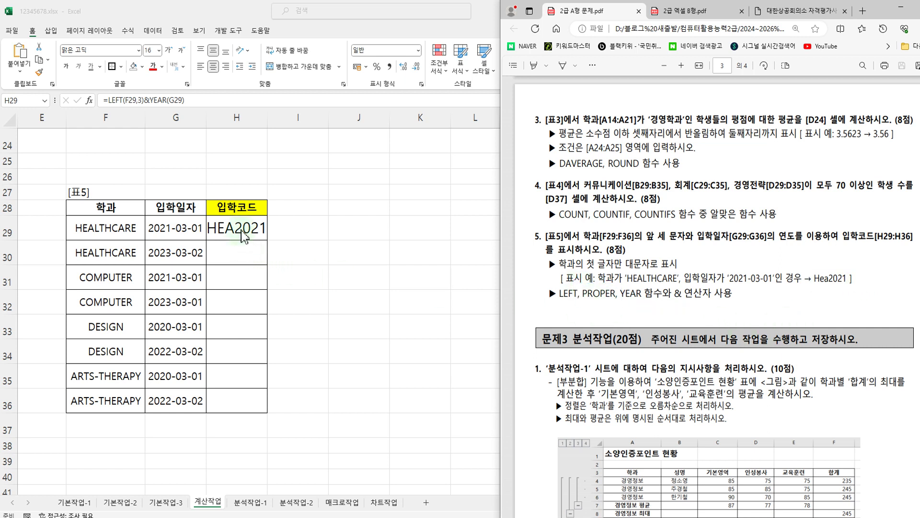
Step: In Excel, wrap the H29 formula in PROPER so it reads =PROPER(LEFT(F29,3)&YEAR(G29))
click(241, 229)
double_click(241, 229)
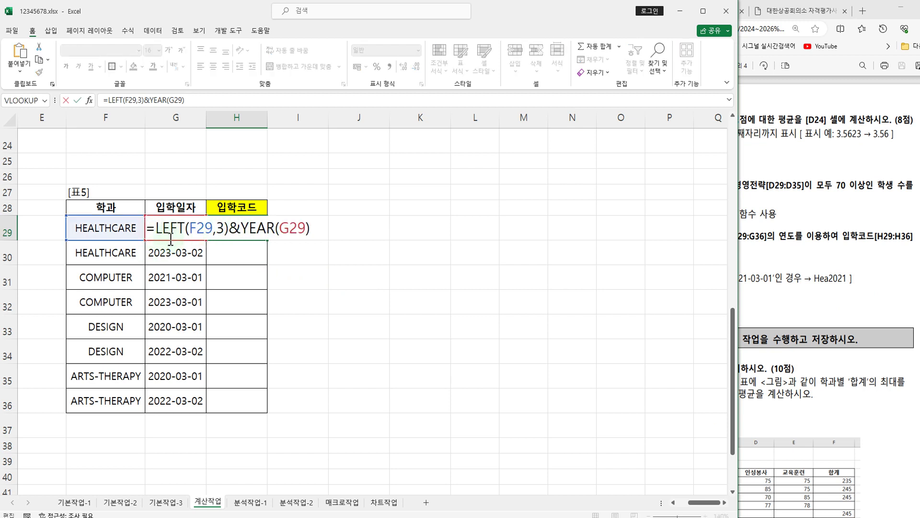
text(PRO)
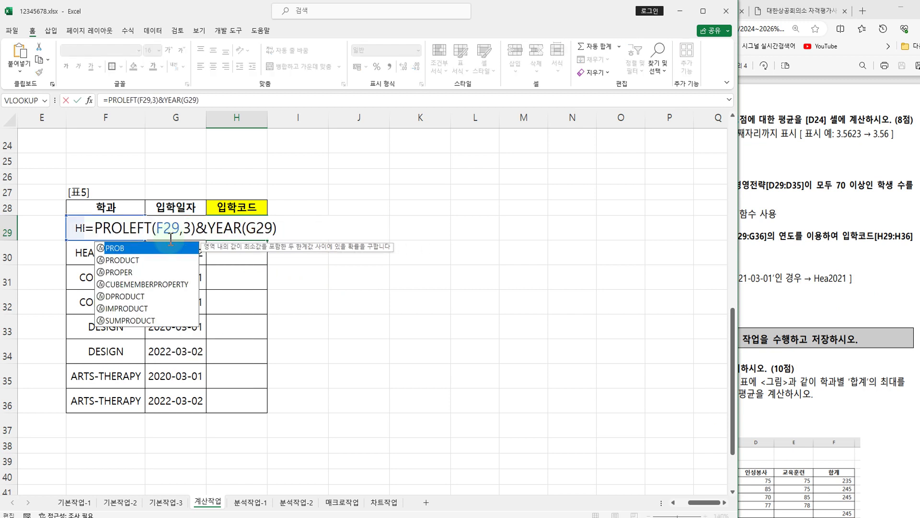
double_click(117, 272)
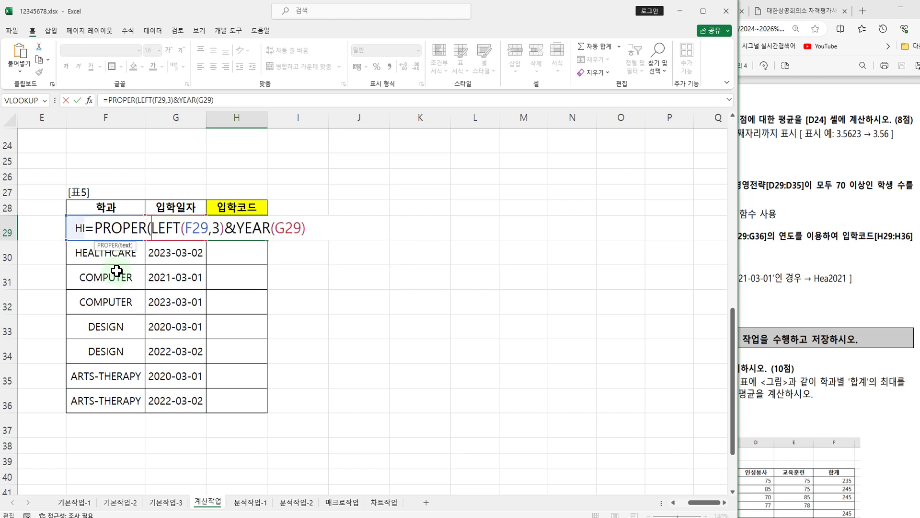
click(320, 231)
text())
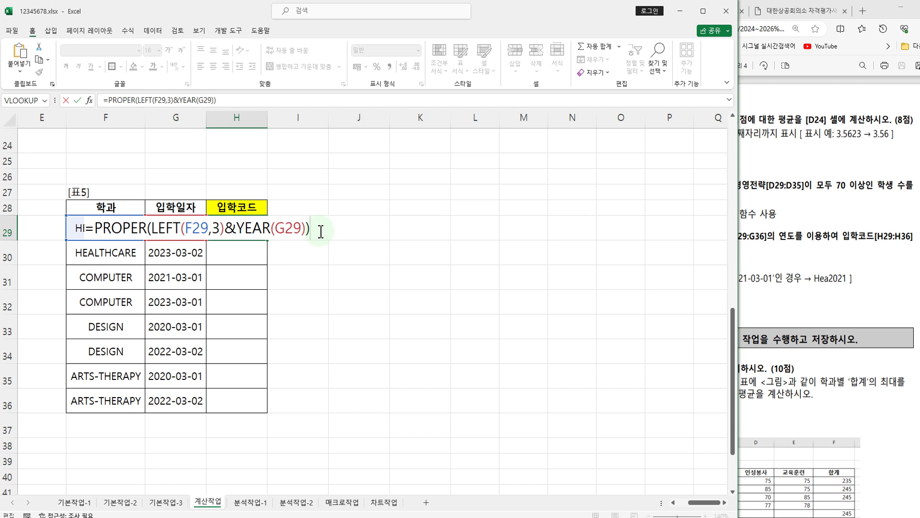
key(Return)
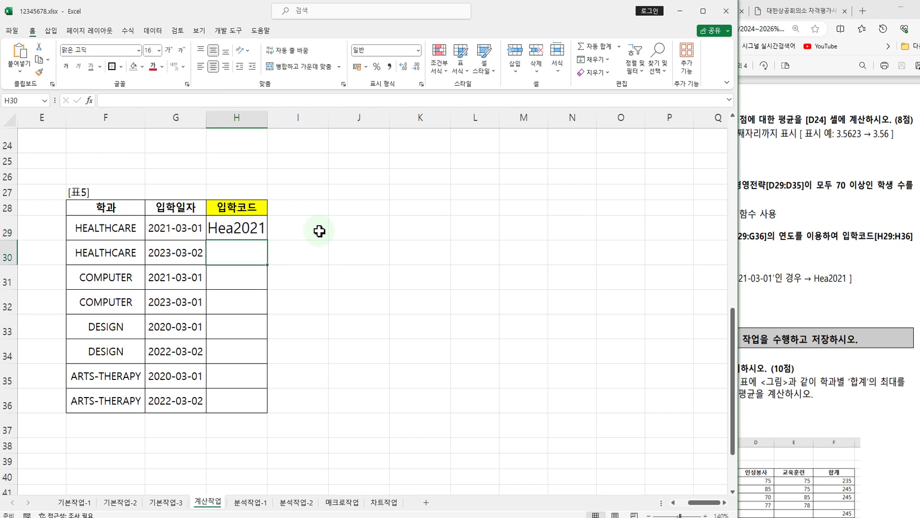
Step: Fill the 입학코드 formula from H29 down through H36
click(235, 226)
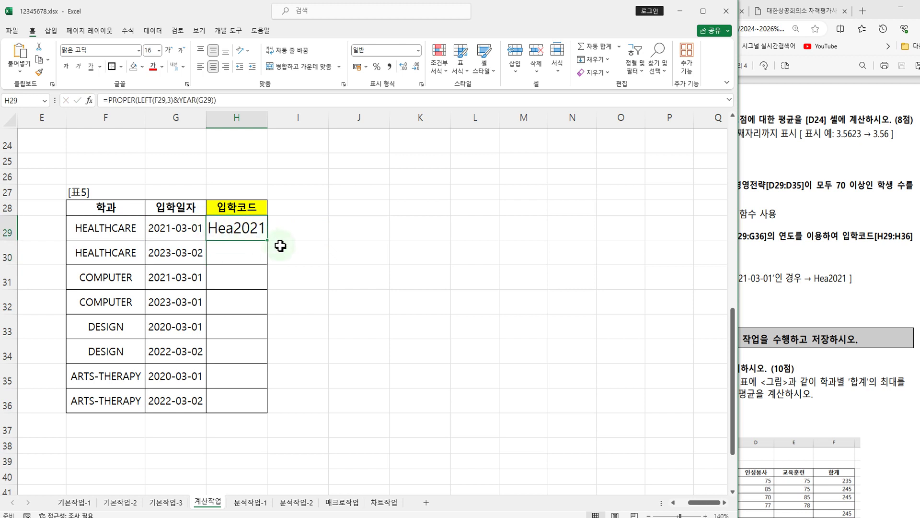
drag(268, 242, 271, 410)
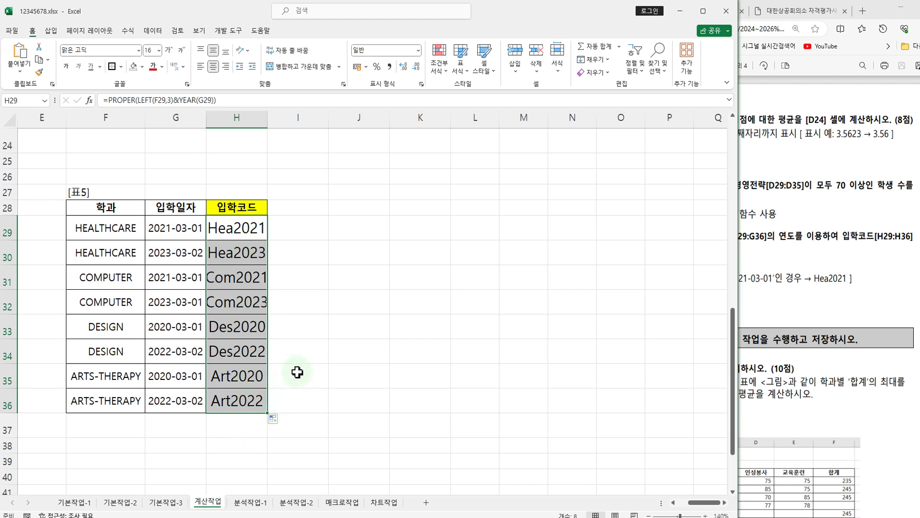
click(290, 404)
Step: Review the five 문제2 계산작업 tasks in the exam PDF
click(754, 360)
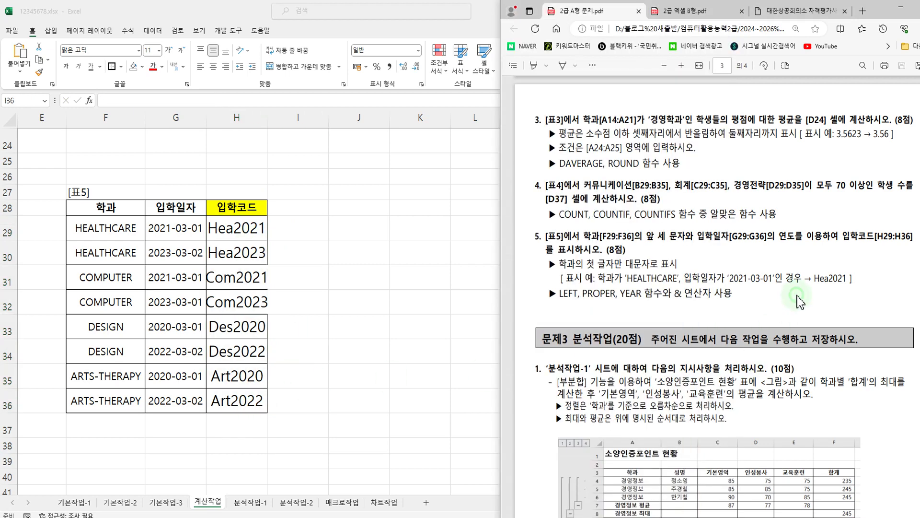
scroll(786, 330, up, 4)
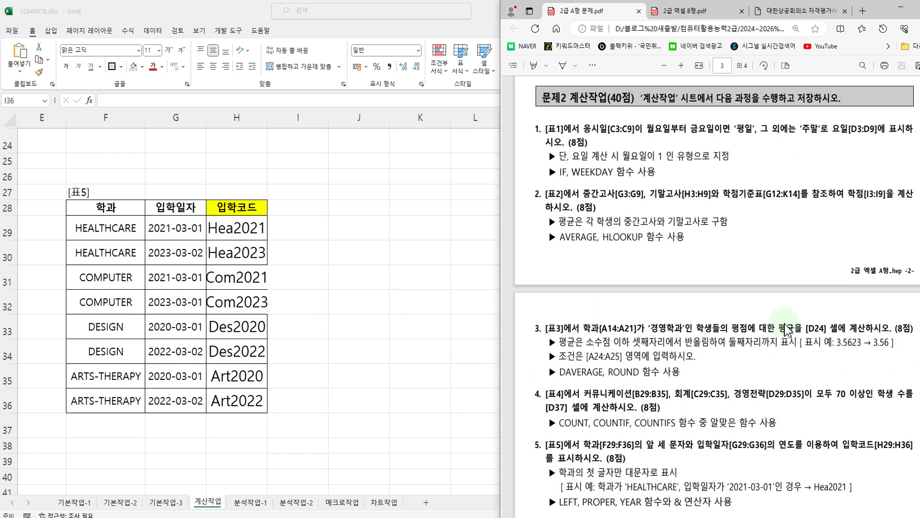
scroll(786, 330, down, 2)
scroll(786, 330, up, 2)
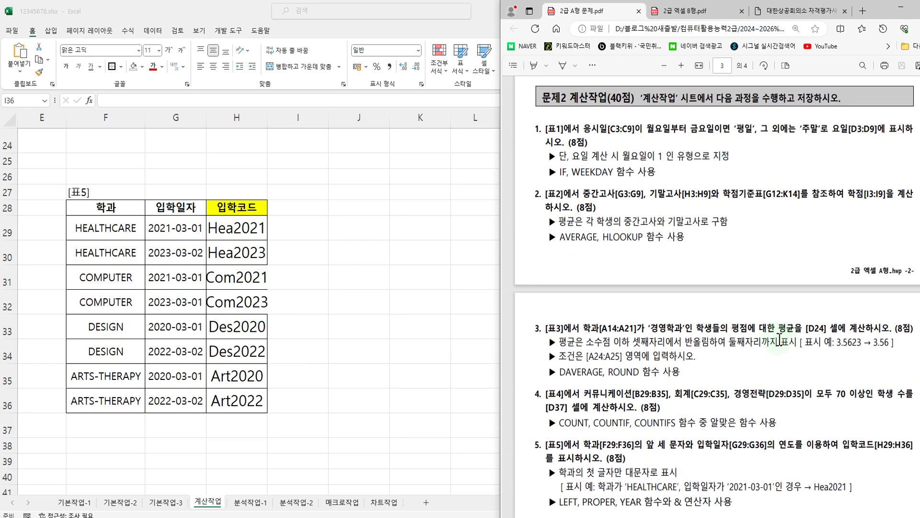